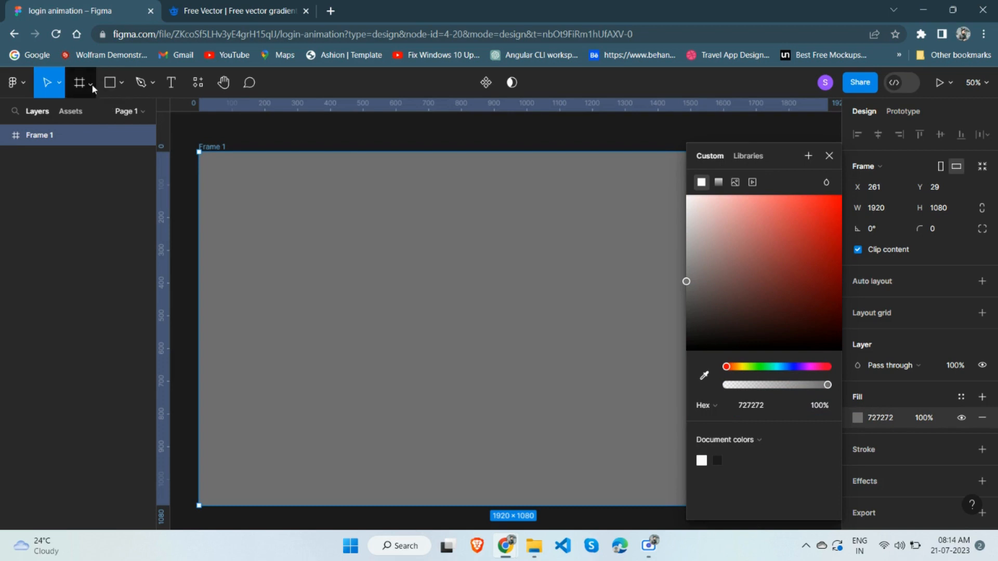
Place a new 100 × 100 frame inside Frame 1, near its upper middle.
left_click(114, 86)
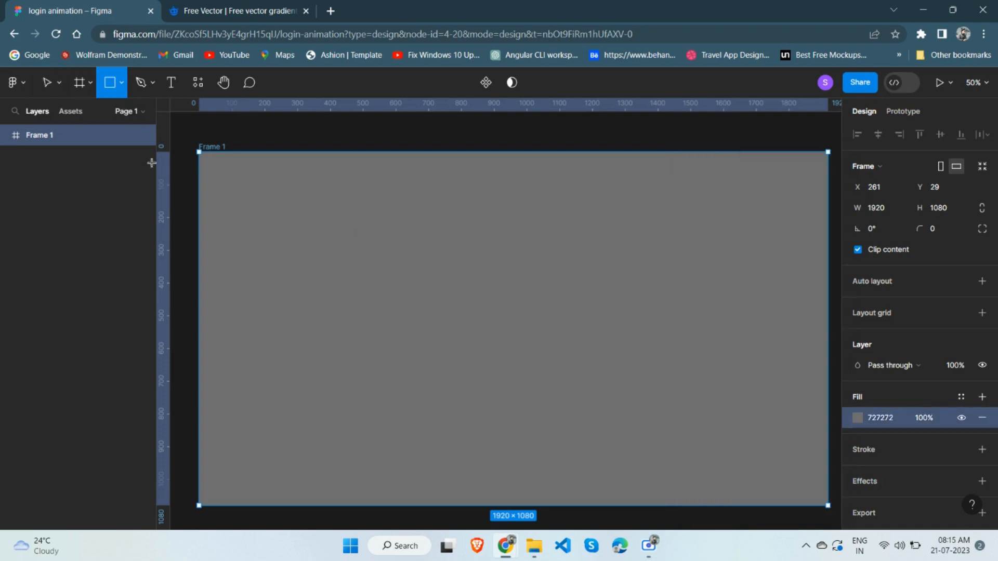
left_click(79, 84)
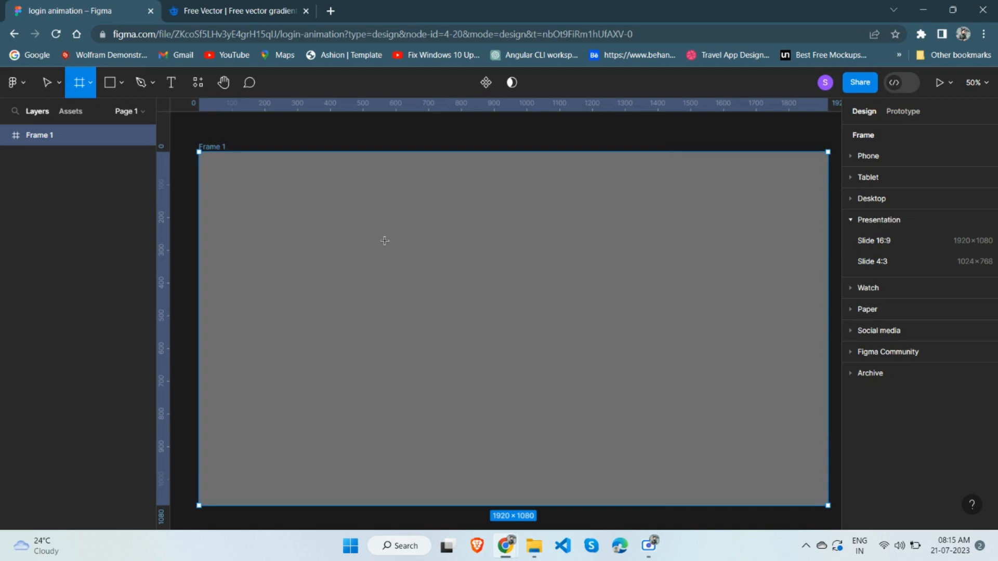
left_click(468, 266)
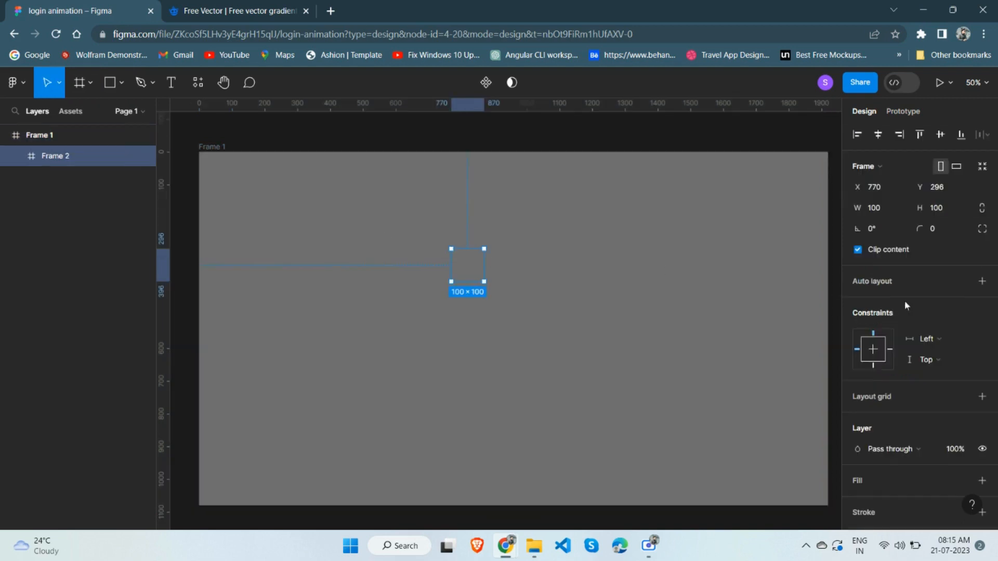
Add auto layout to the new inner frame, with horizontal and vertical padding of 50.
left_click(982, 281)
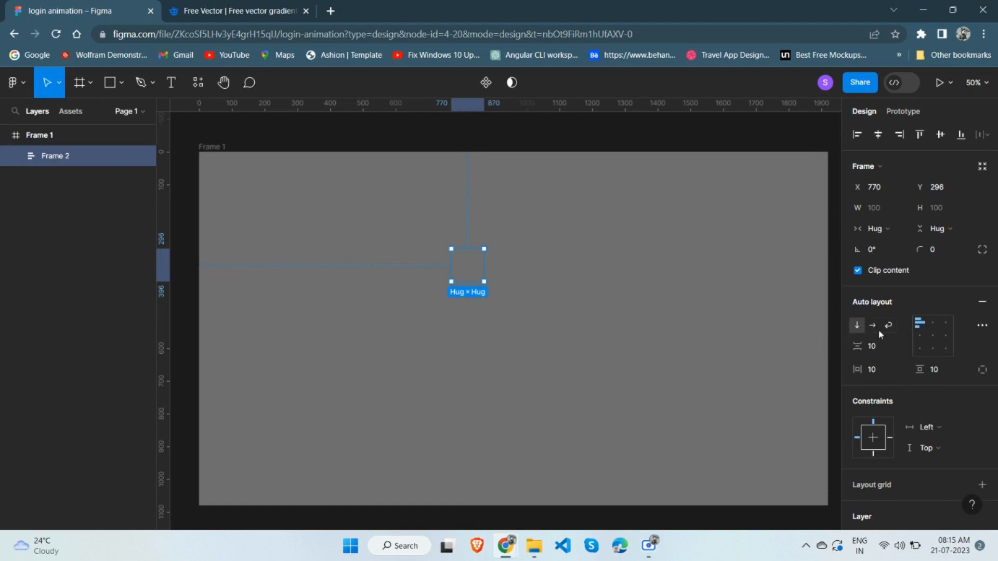
left_click(891, 348)
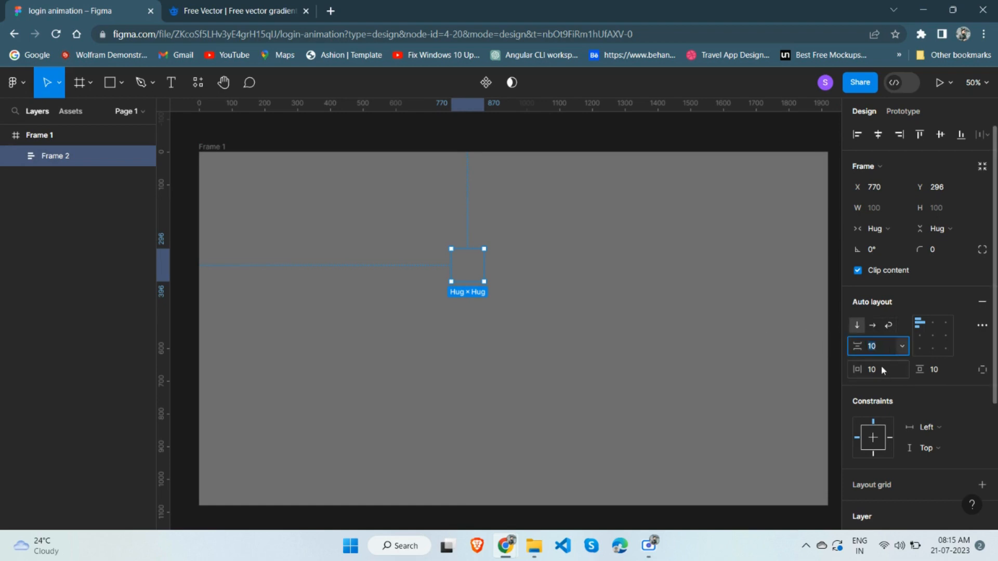
left_click(888, 369)
type("50")
key("Tab")
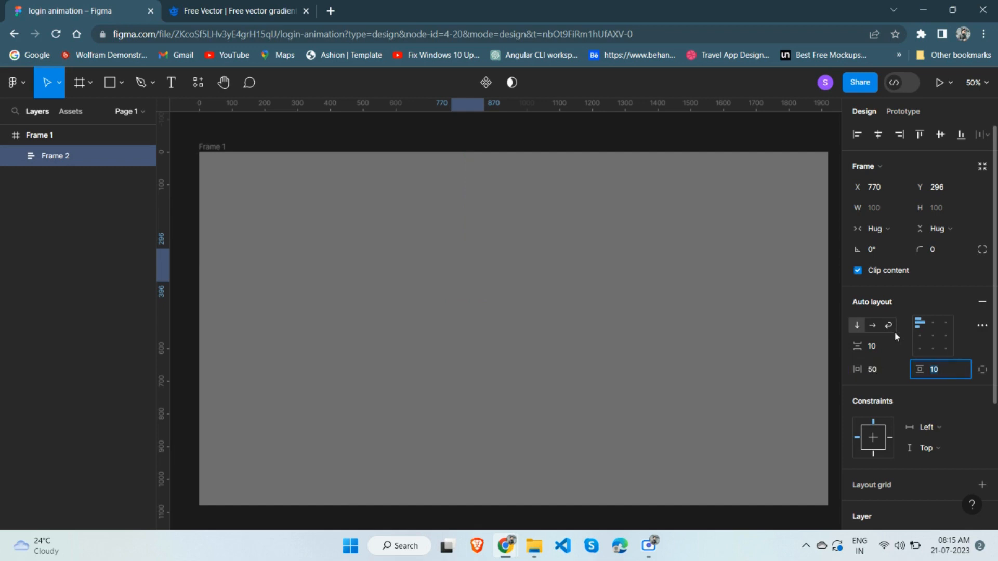
type("50")
key("Return")
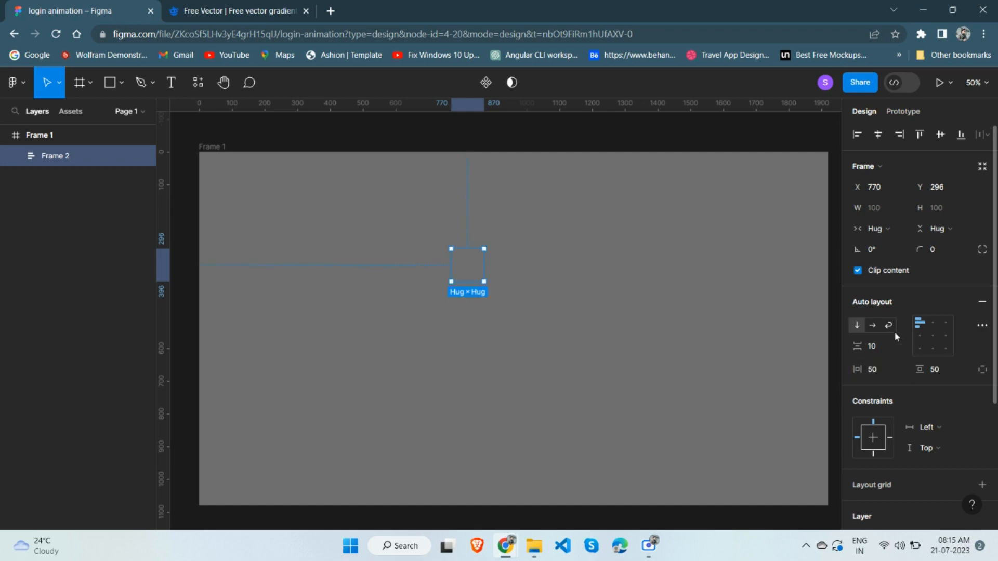
Give the inner frame a white FFFFFF fill at 20% opacity.
scroll(894, 332, "down", 4)
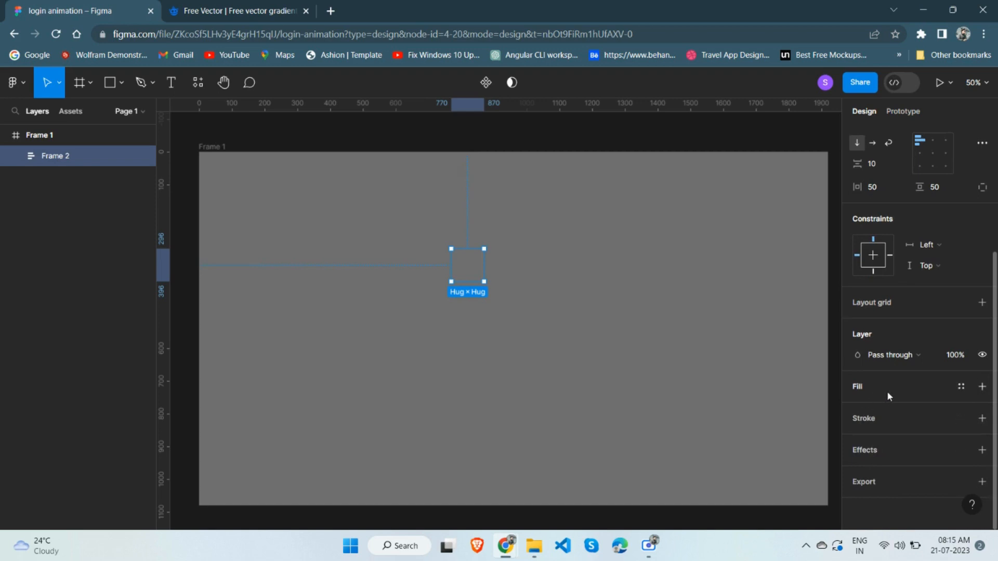
left_click(886, 391)
left_click(858, 407)
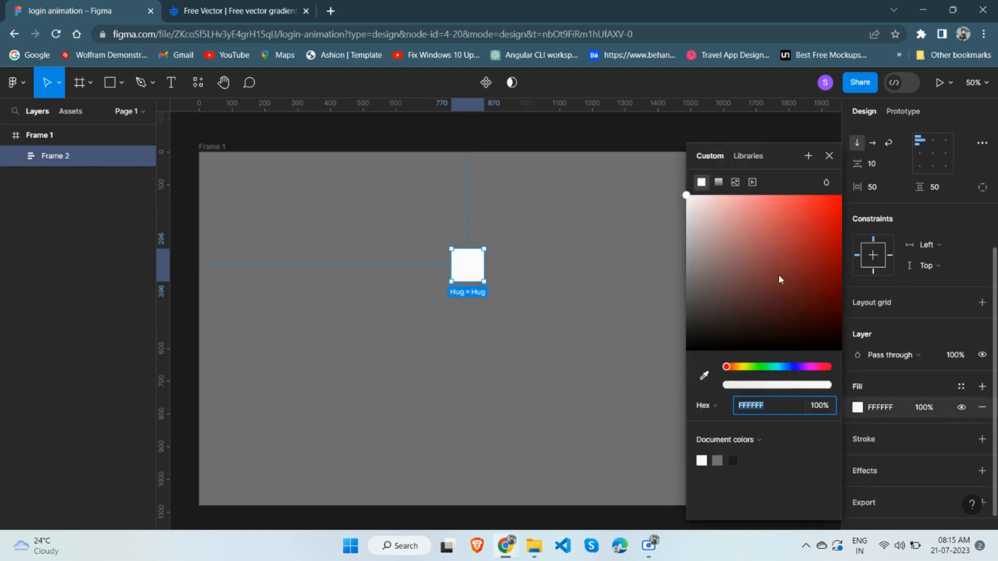
left_click_drag(781, 280, 681, 210)
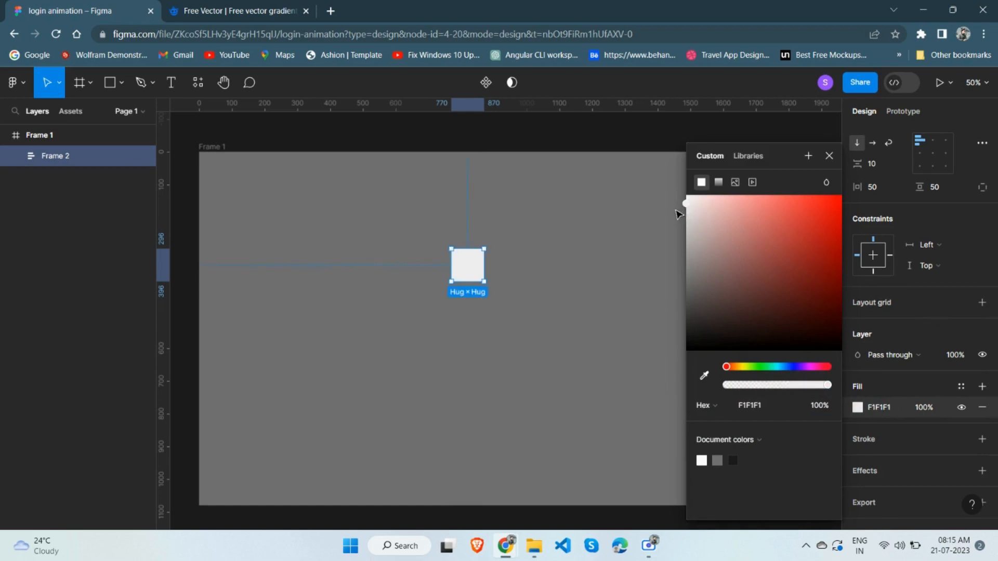
left_click_drag(735, 272, 660, 171)
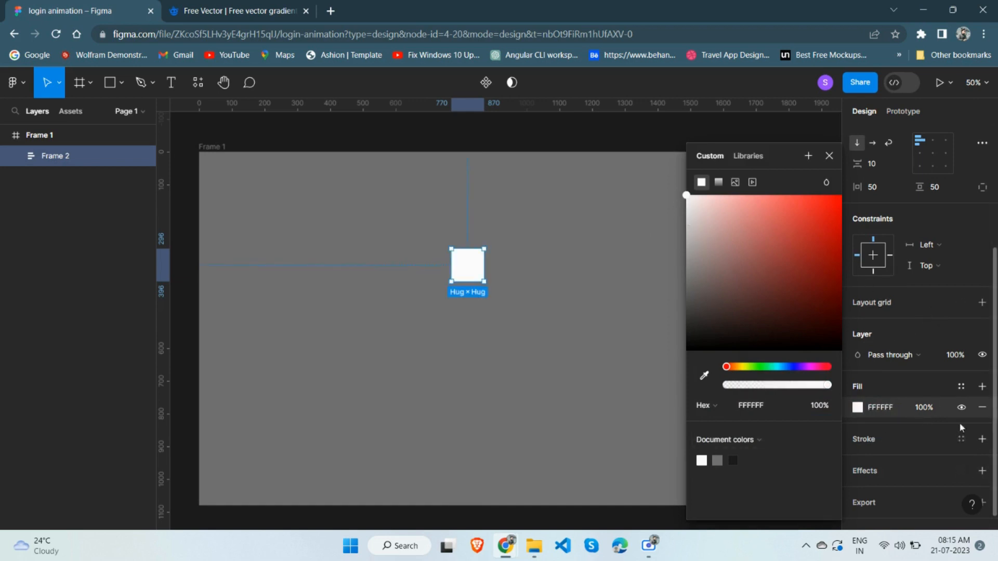
left_click(932, 408)
type("20")
key("Return")
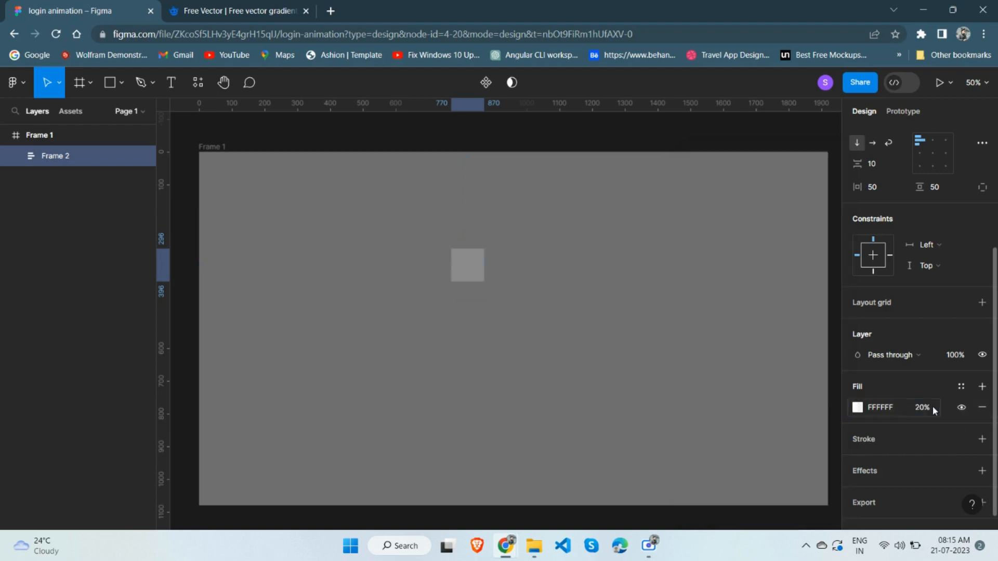
Add the text "Login" inside the semi-transparent auto layout frame.
scroll(550, 312, "up", 1)
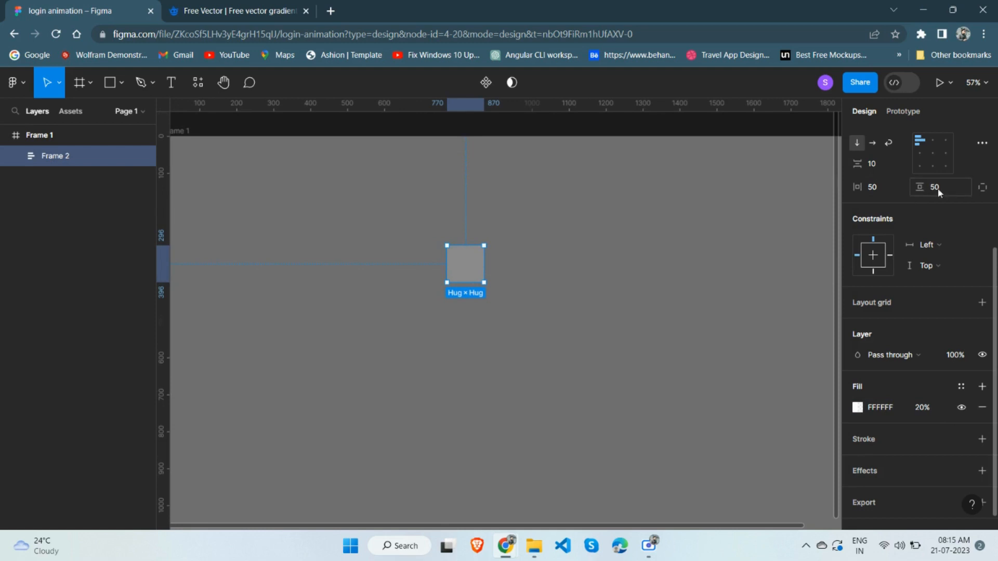
left_click(172, 83)
left_click(459, 267)
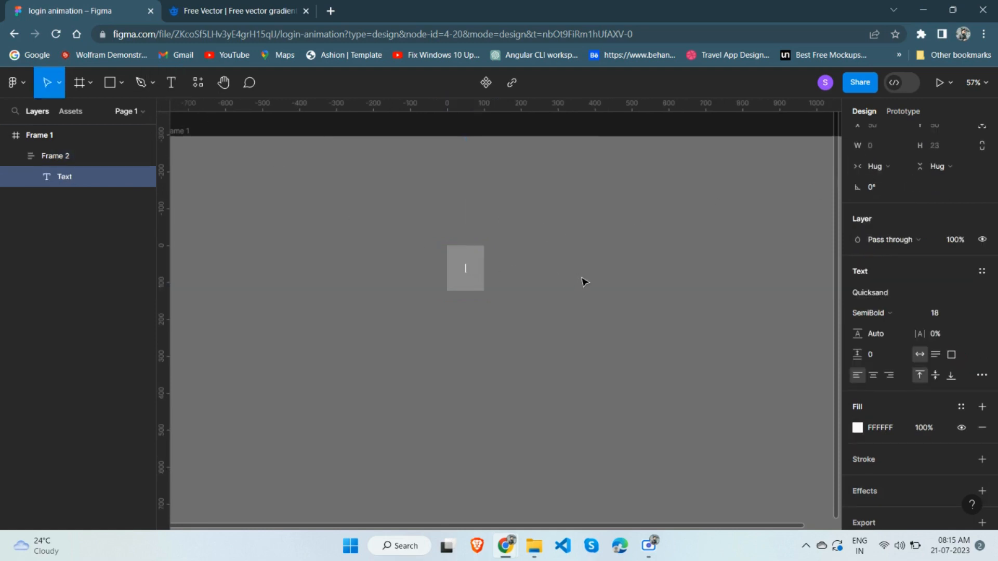
type("Login")
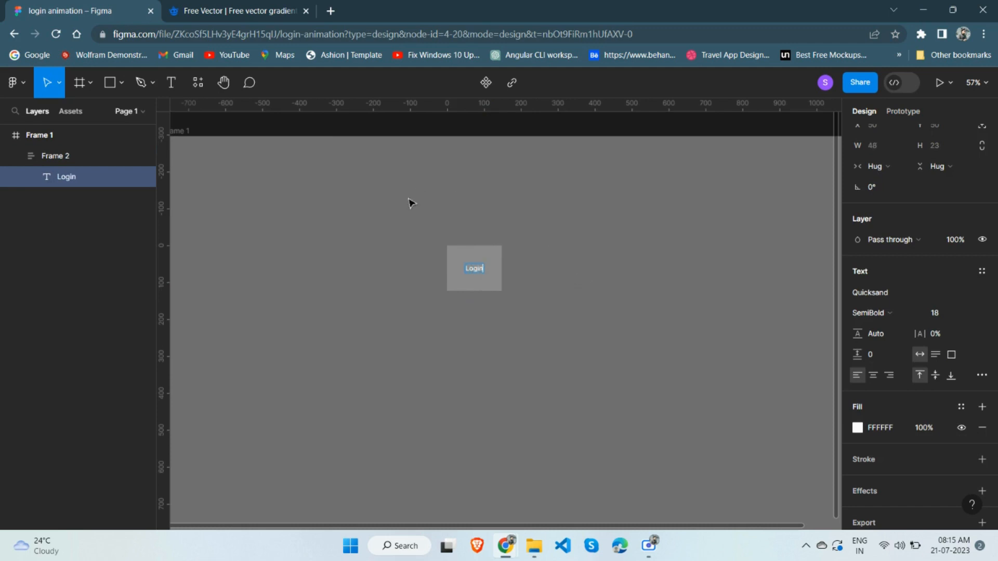
scroll(452, 276, "up", 5)
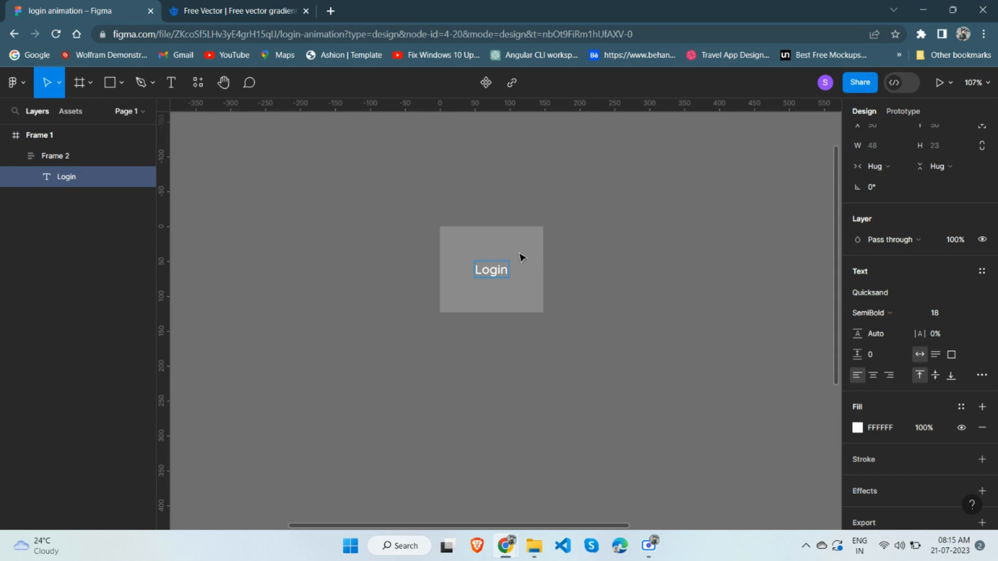
key("Escape")
key("Escape")
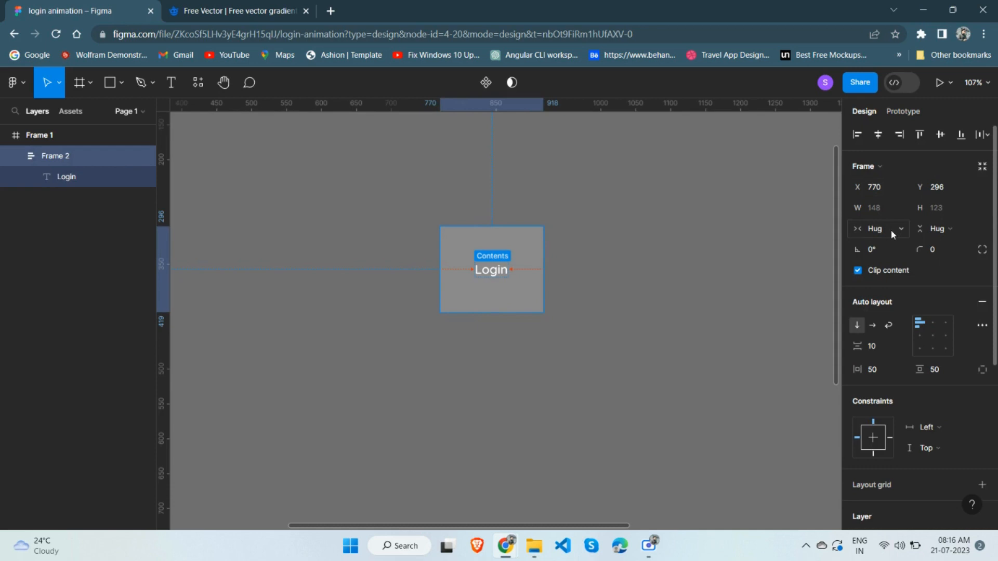
Switch the auto layout frame to fixed width and set it to 500, keeping its height hugging the contents.
left_click(934, 230)
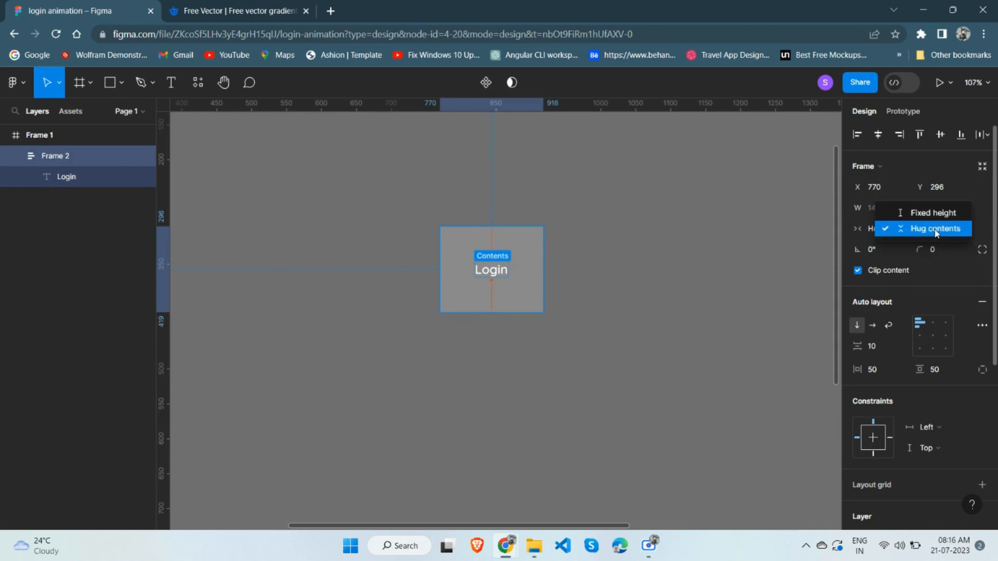
left_click(925, 230)
left_click(878, 229)
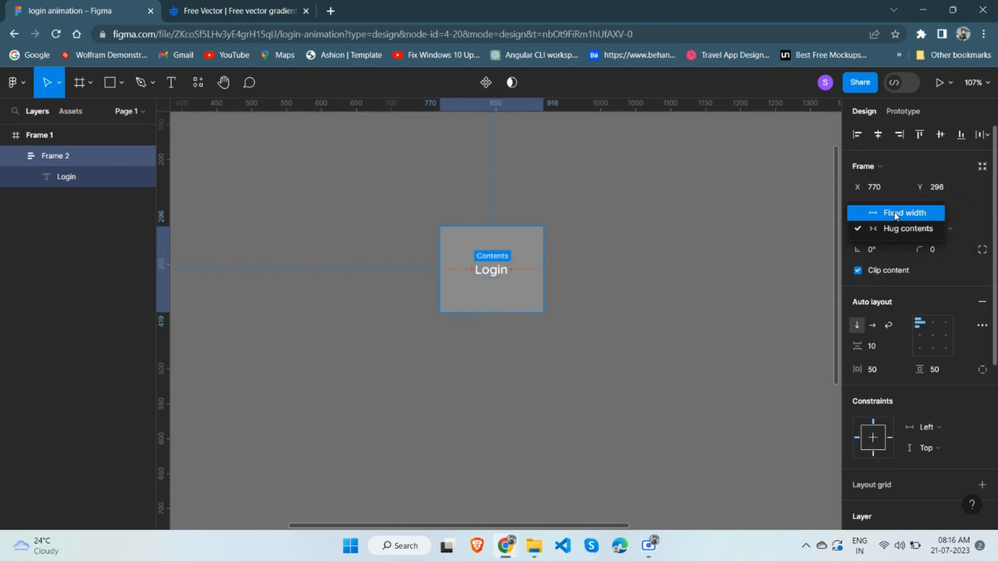
left_click(887, 212)
left_click(881, 210)
type("500")
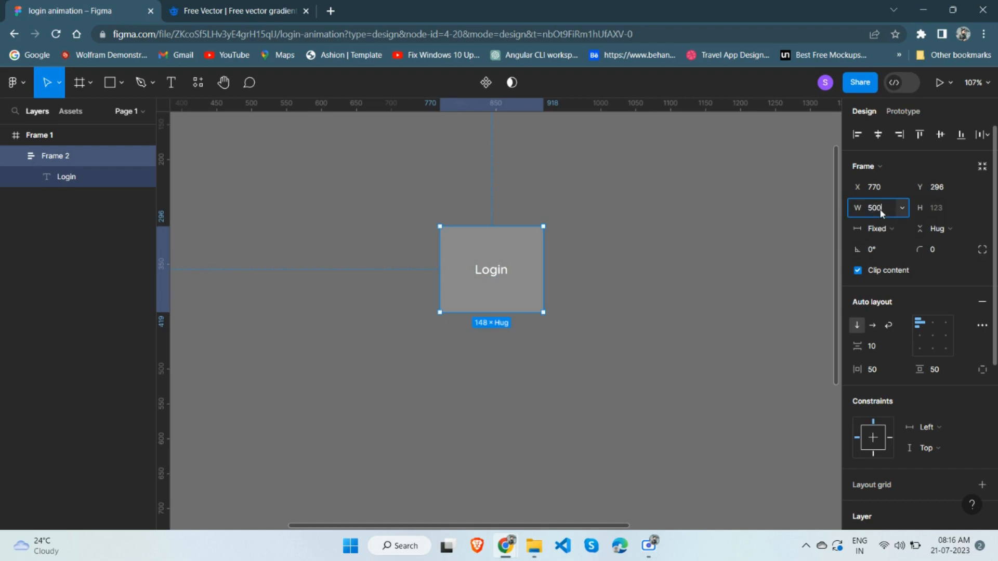
key("Return")
Set the font size of the "Login" text to 36.
scroll(462, 384, "down", 3)
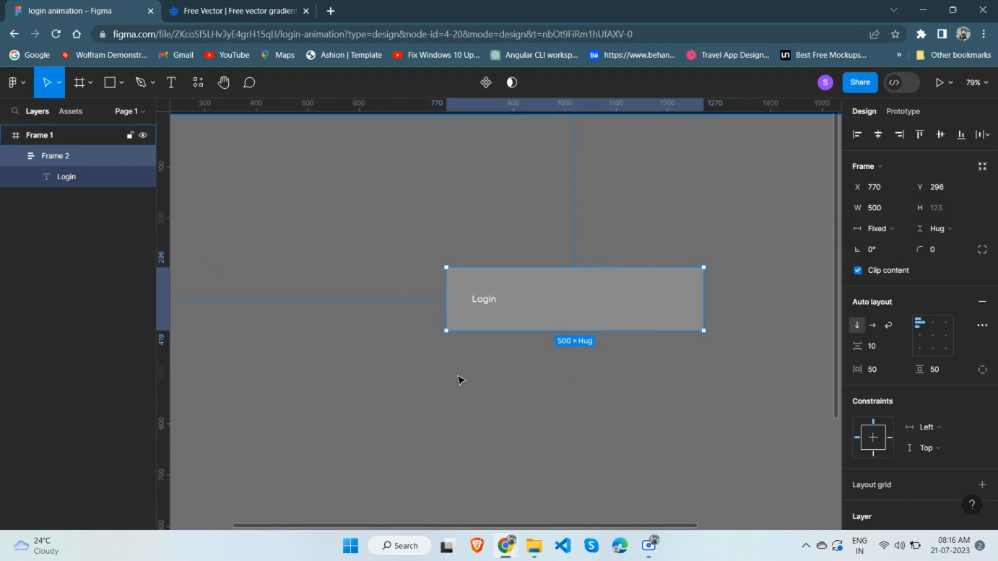
scroll(447, 369, "right", 2)
scroll(416, 333, "right", 1)
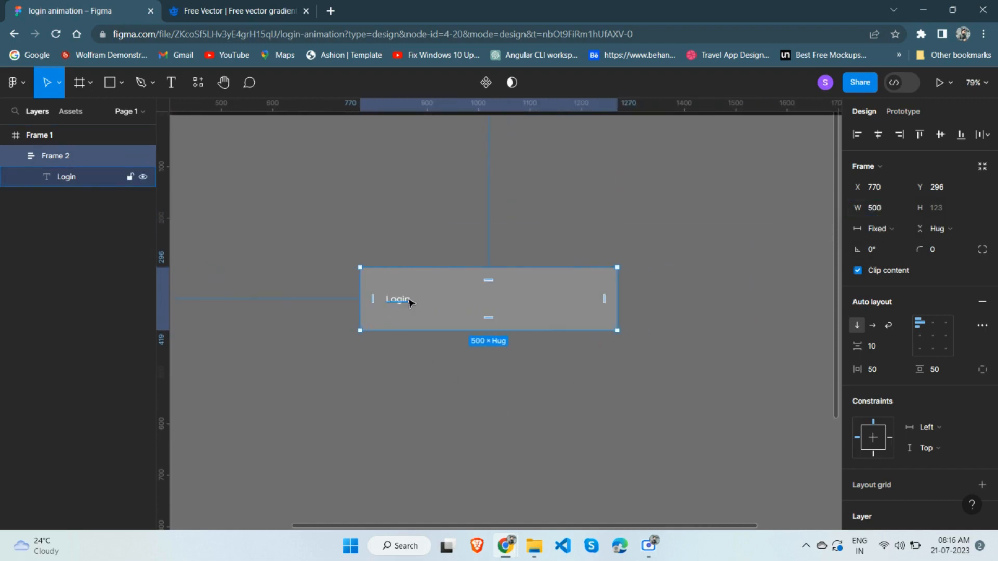
left_click(400, 299)
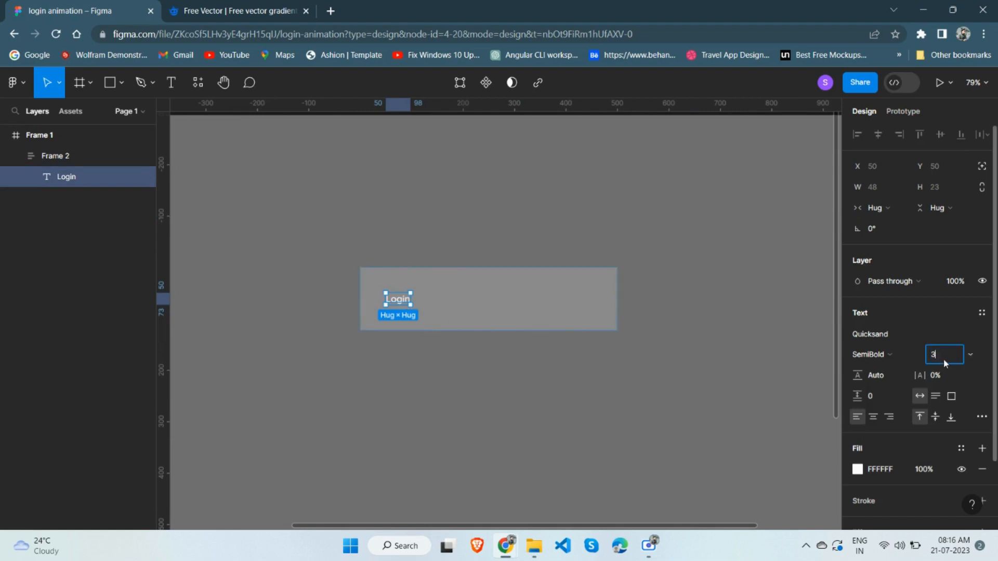
key("Return")
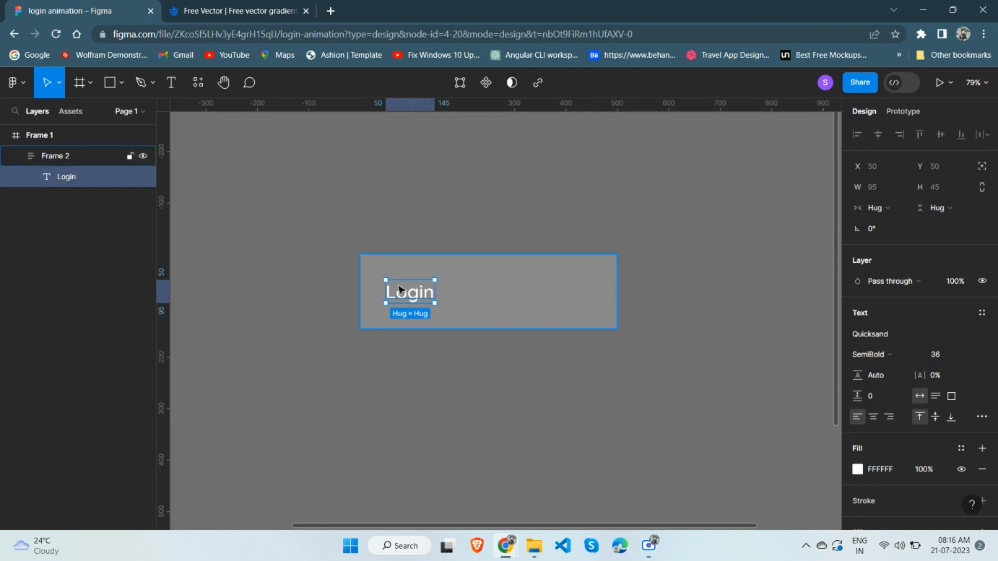
Duplicate the "Login" text within the frame and change the copy's wording to "Email address".
scroll(404, 354, "up", 3)
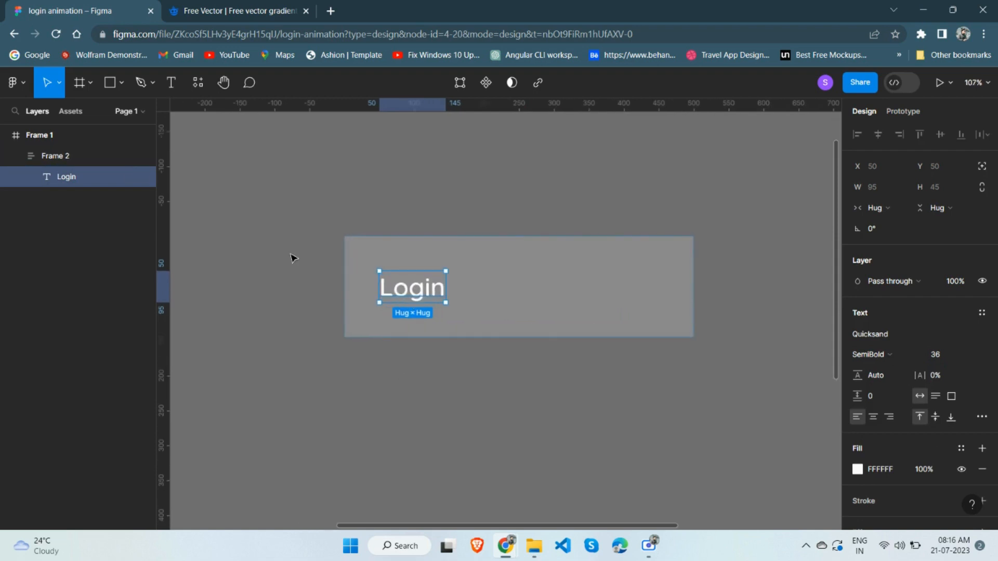
key("ctrl+d")
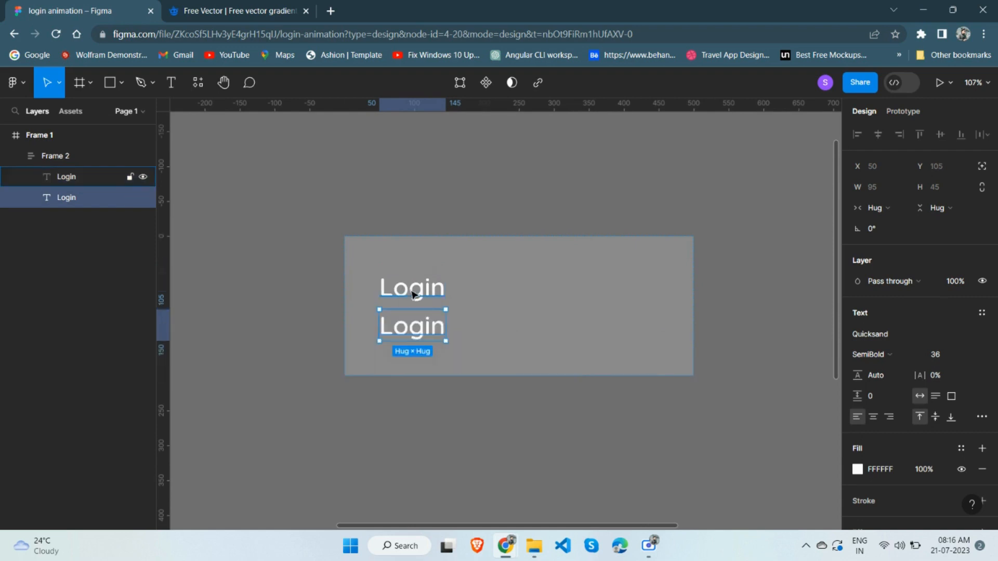
double_click(425, 329)
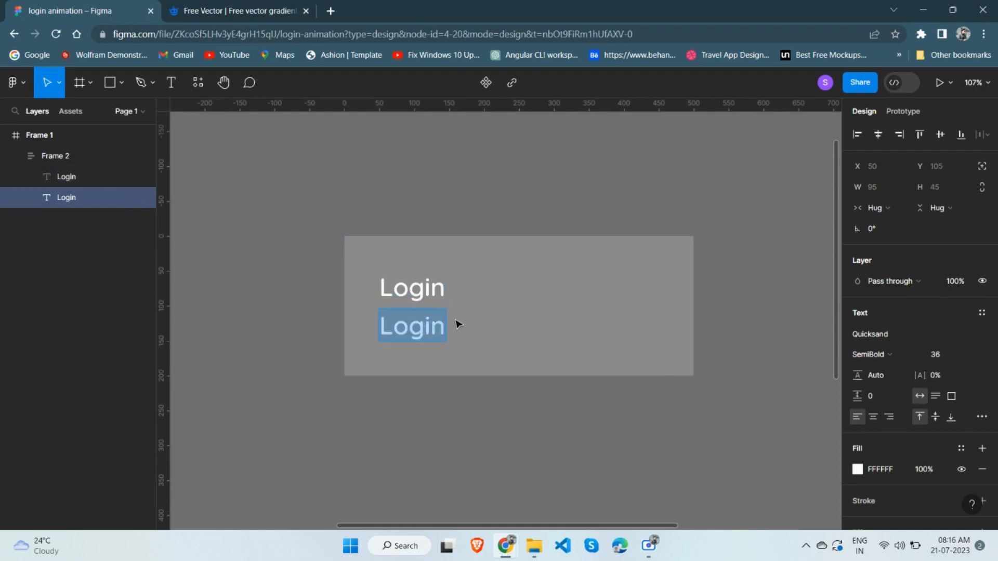
type("Emai")
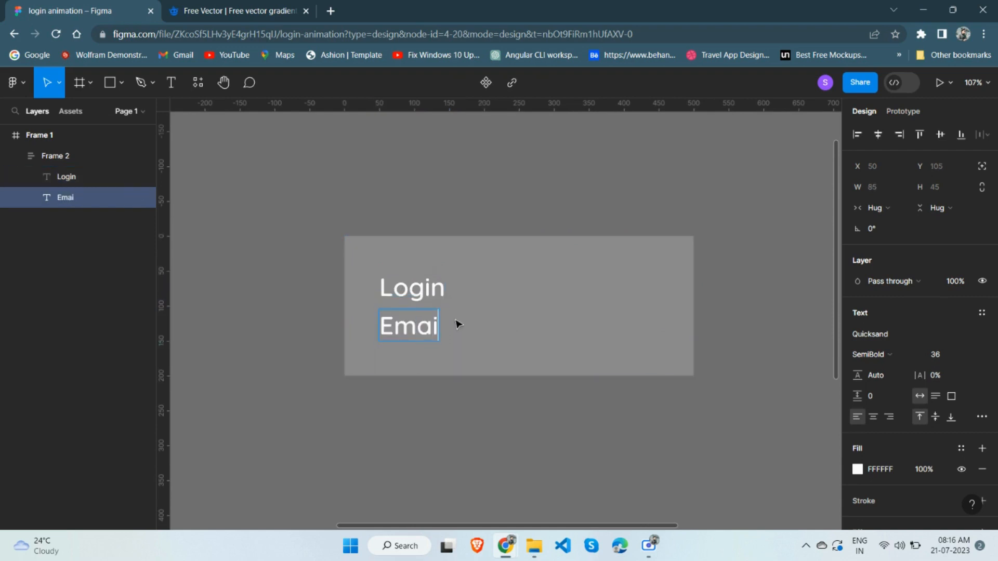
type("l add")
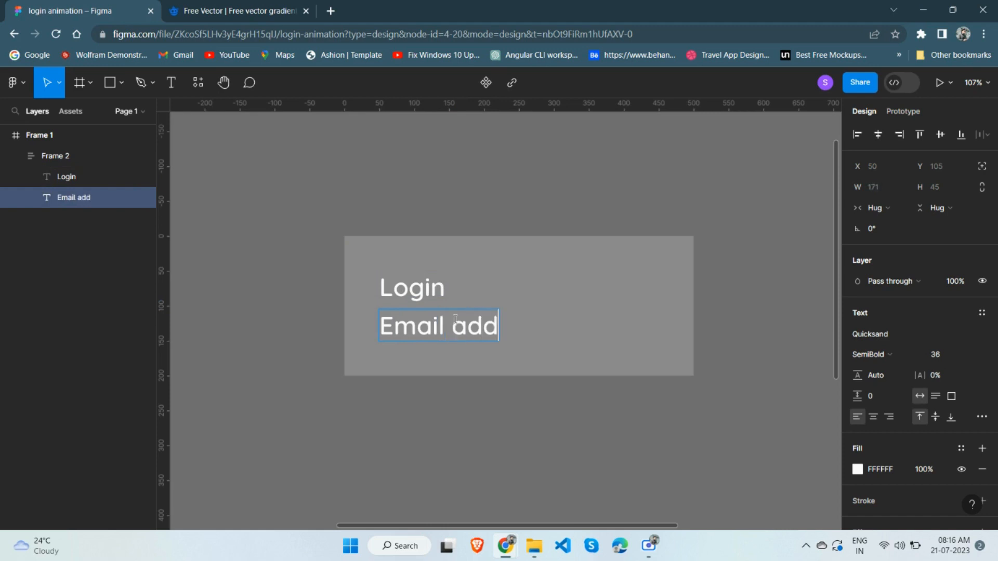
type("ress")
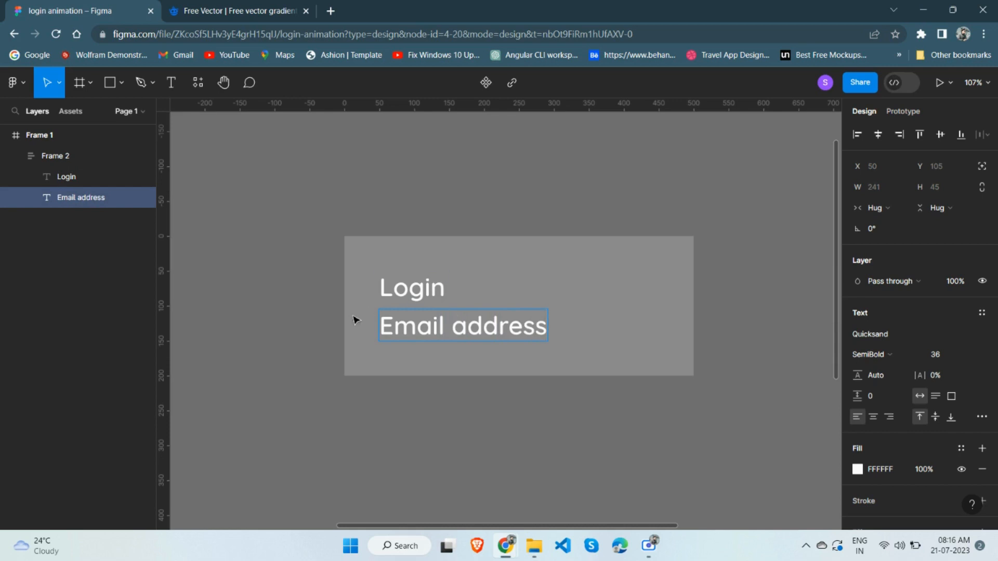
key("Escape")
Set the font size of the "Email address" text to 18.
left_click(932, 354)
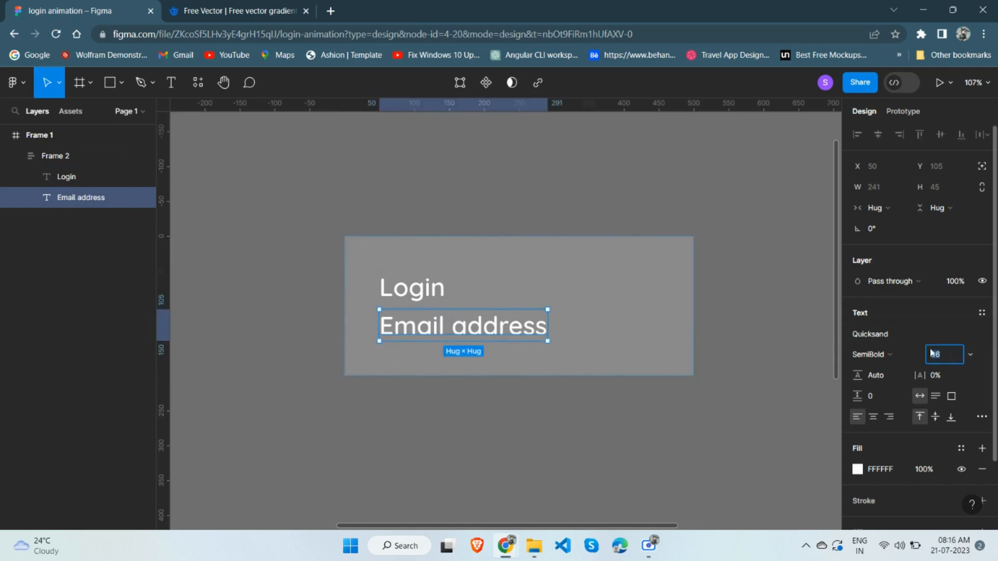
type("18")
key("Return")
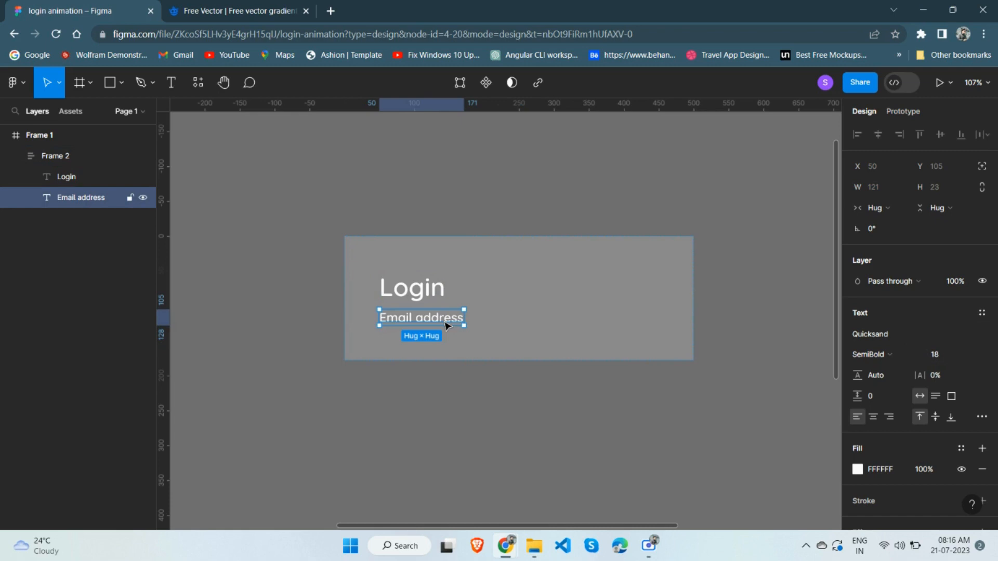
Add a rectangle below the "Email address" label, with its width filling the container and its height set to 40.
left_click(109, 83)
left_click(415, 350)
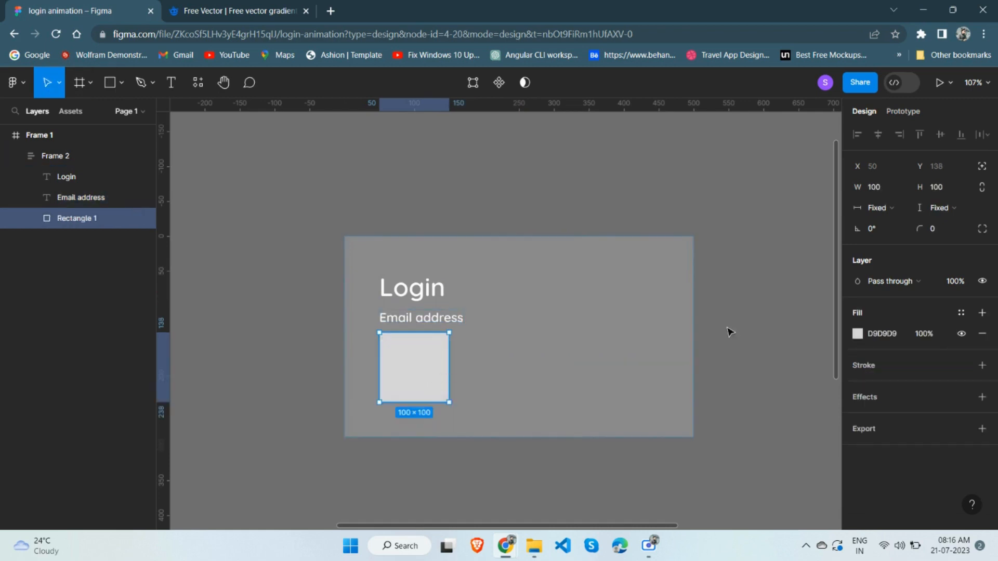
left_click(882, 208)
left_click(884, 224)
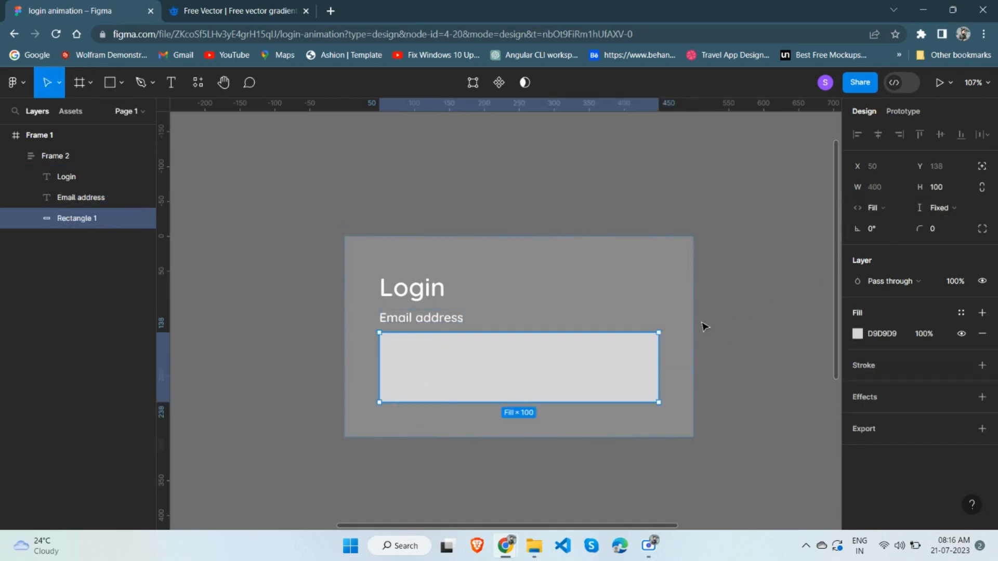
left_click(950, 190)
type("40")
key("Return")
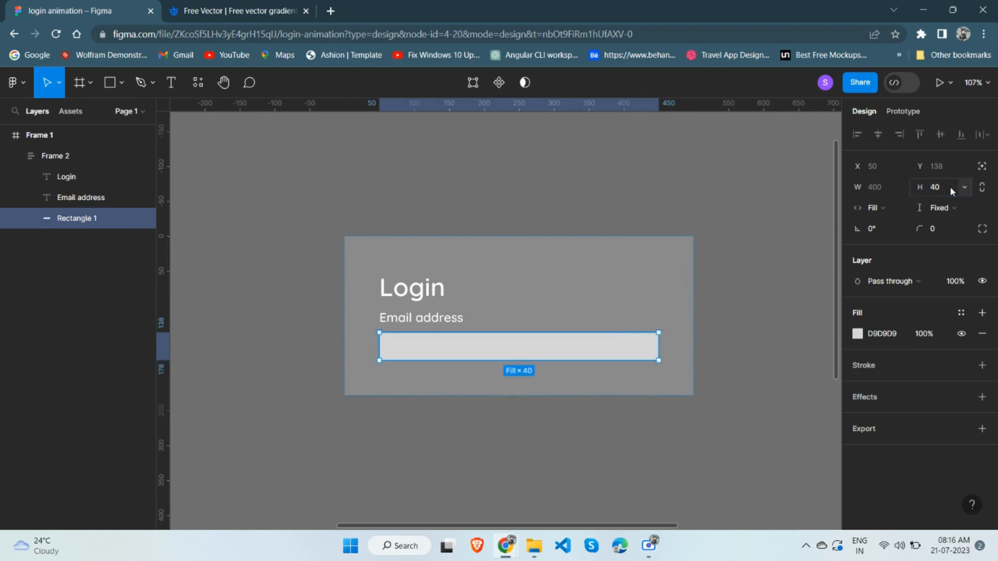
Set the height of the rectangle below the "Email address" label to 60.
left_click(950, 190)
type("60")
key("Return")
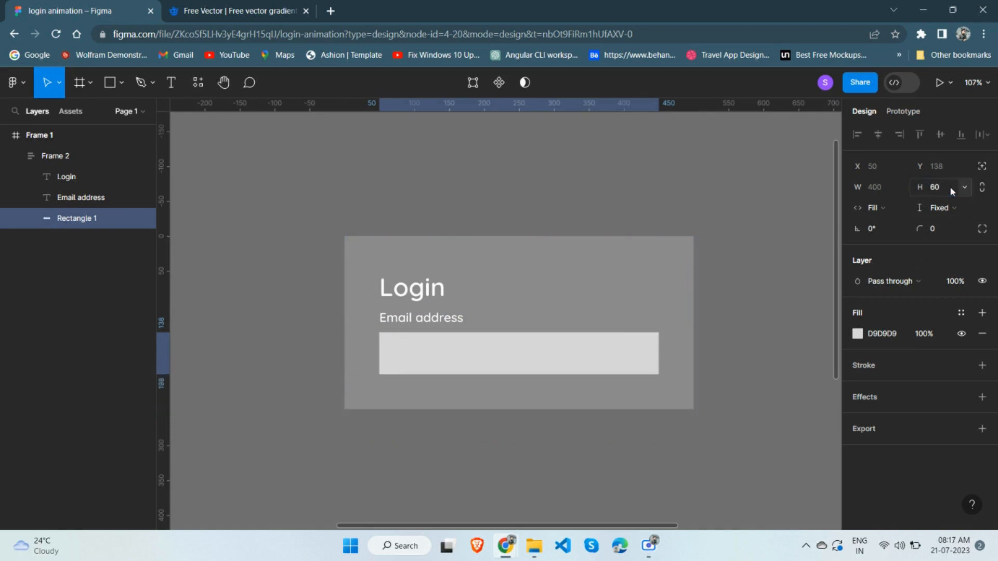
scroll(498, 343, "down", 3)
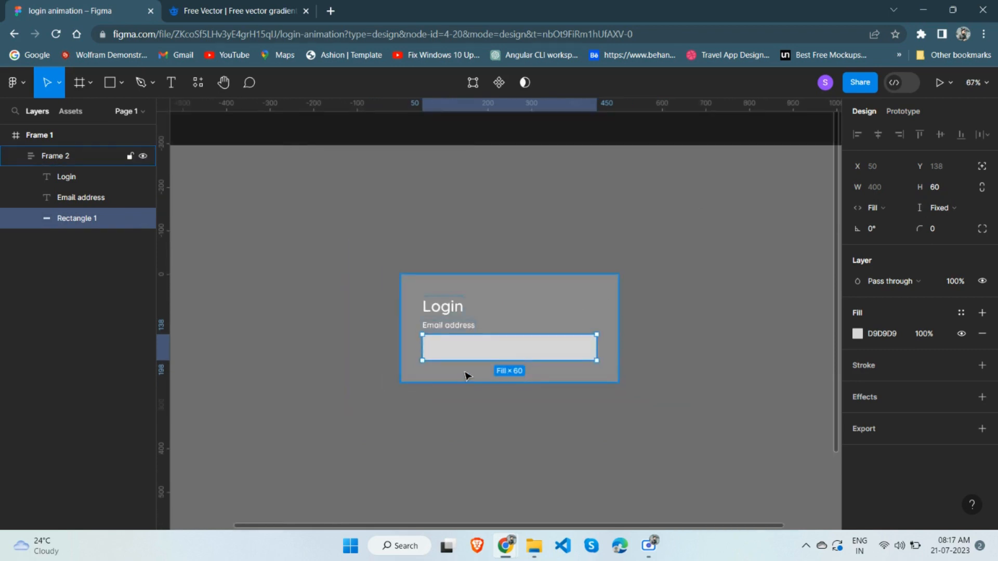
scroll(470, 376, "down", 3)
scroll(478, 385, "up", 6)
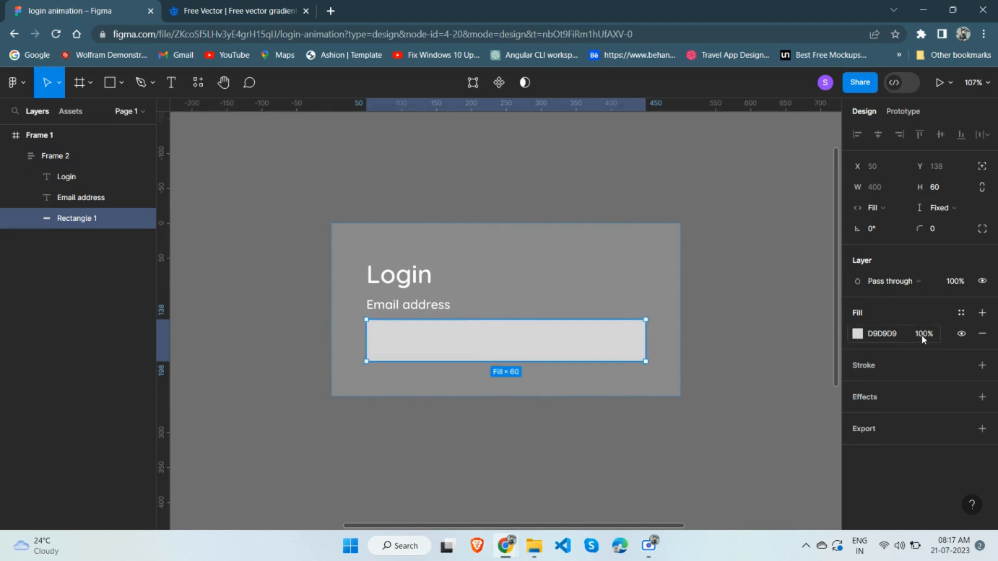
Give the rectangle below "Email address" a white (FFFFFF) stroke and remove its grey fill.
left_click(982, 365)
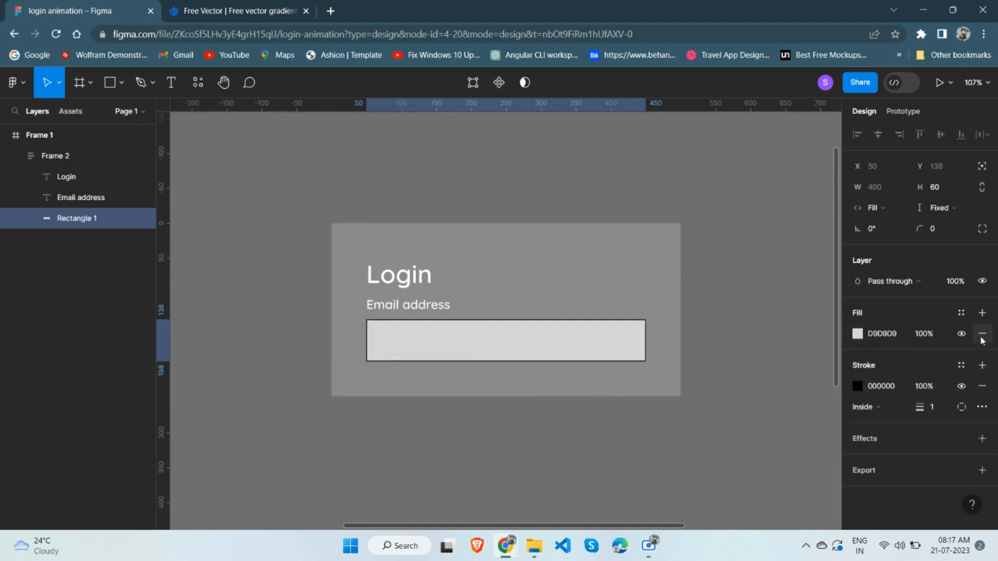
left_click(982, 337)
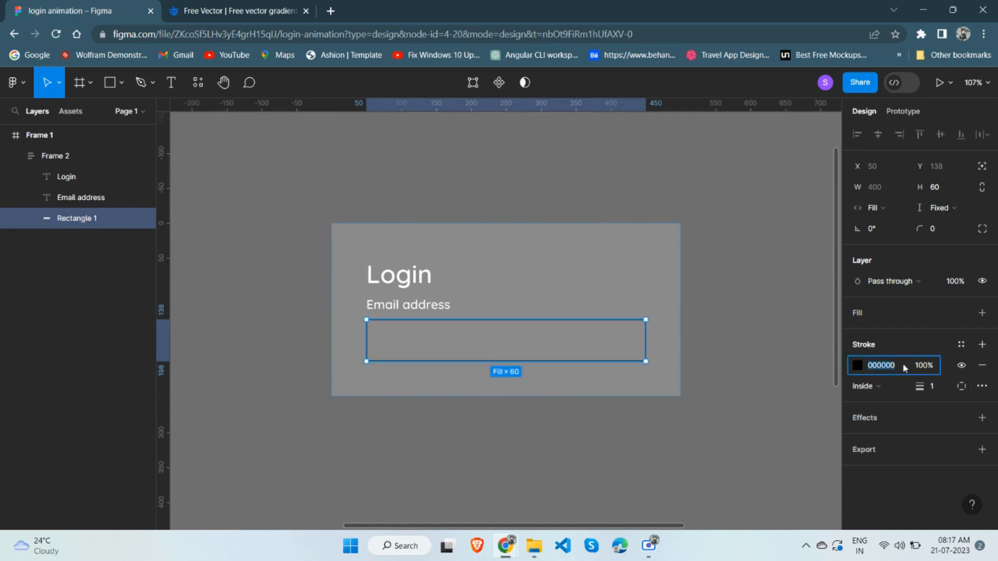
type("fff")
Set the rectangle's stroke weight to 2 and limit the stroke to its bottom side.
left_click(936, 385)
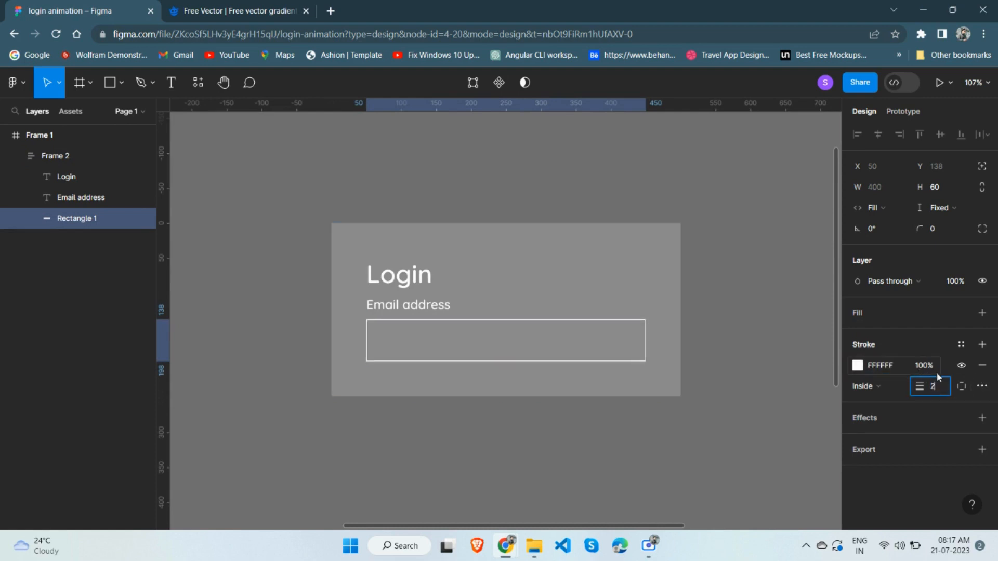
type("2")
left_click(961, 386)
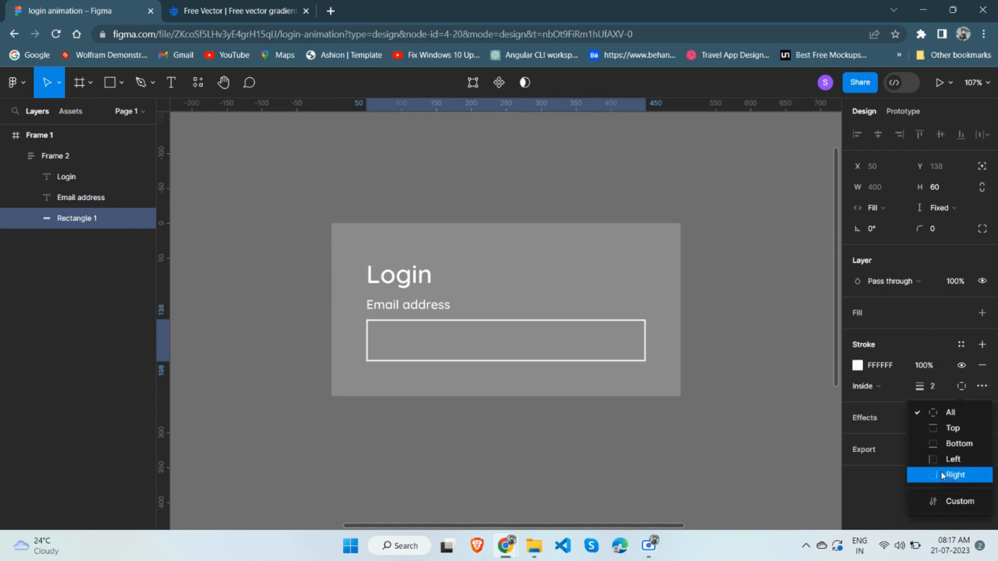
left_click(944, 445)
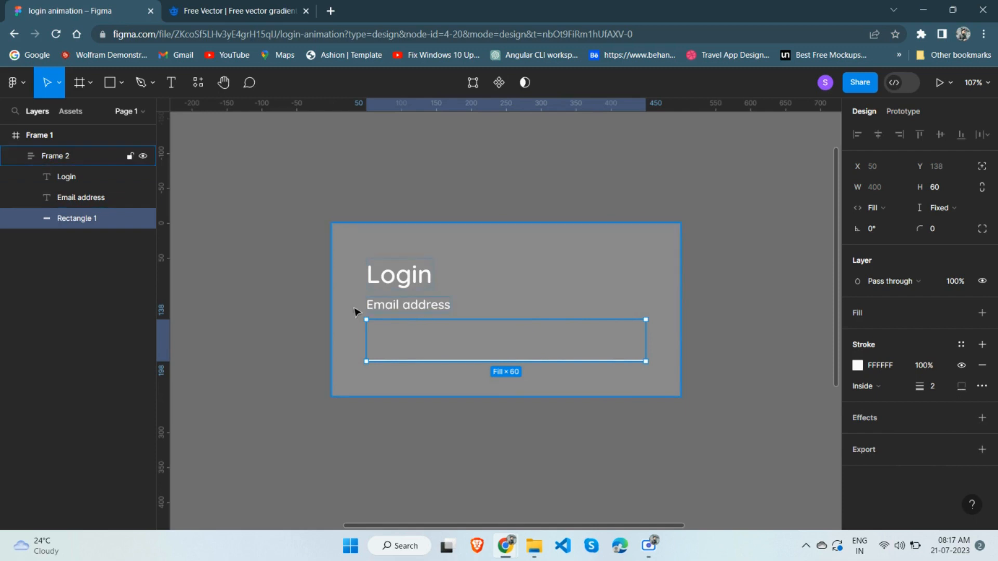
left_click(68, 199, "shift")
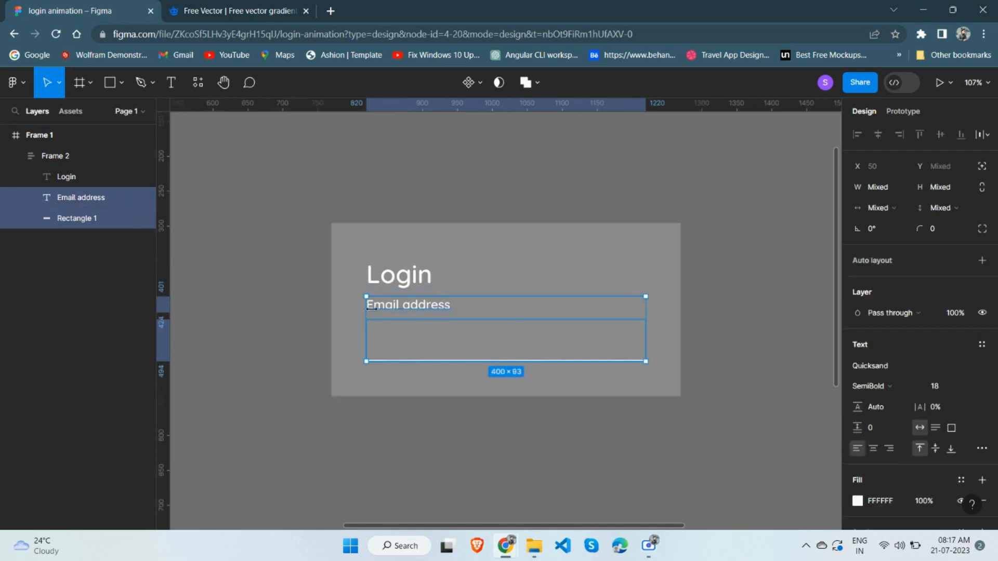
key("ctrl+d")
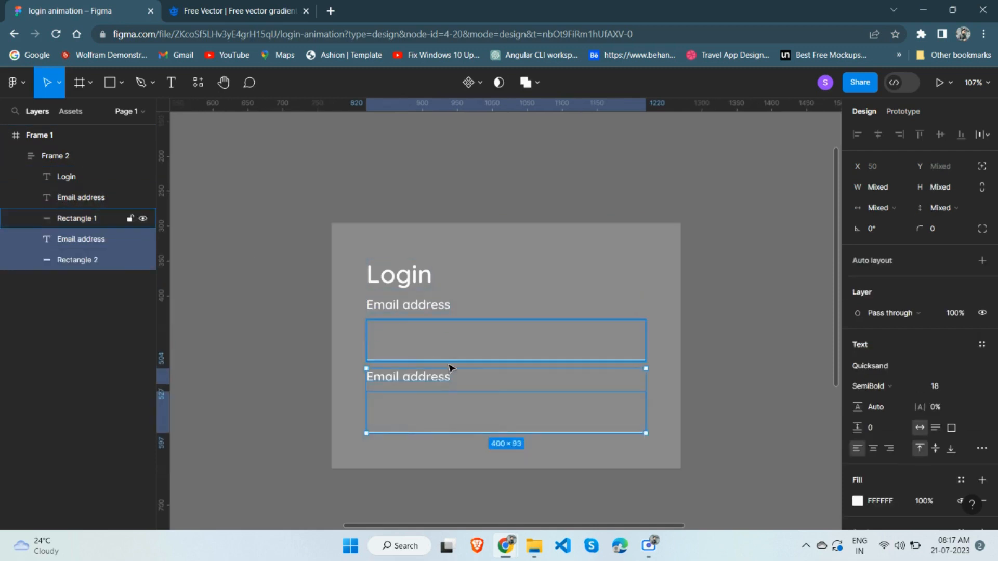
left_click(543, 259)
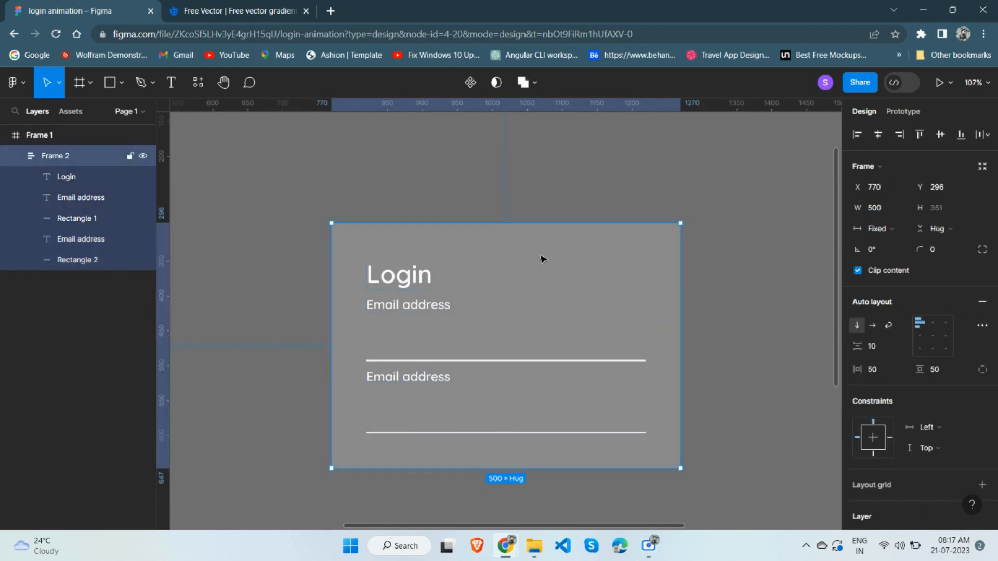
left_click(874, 346)
type("16")
key("Return")
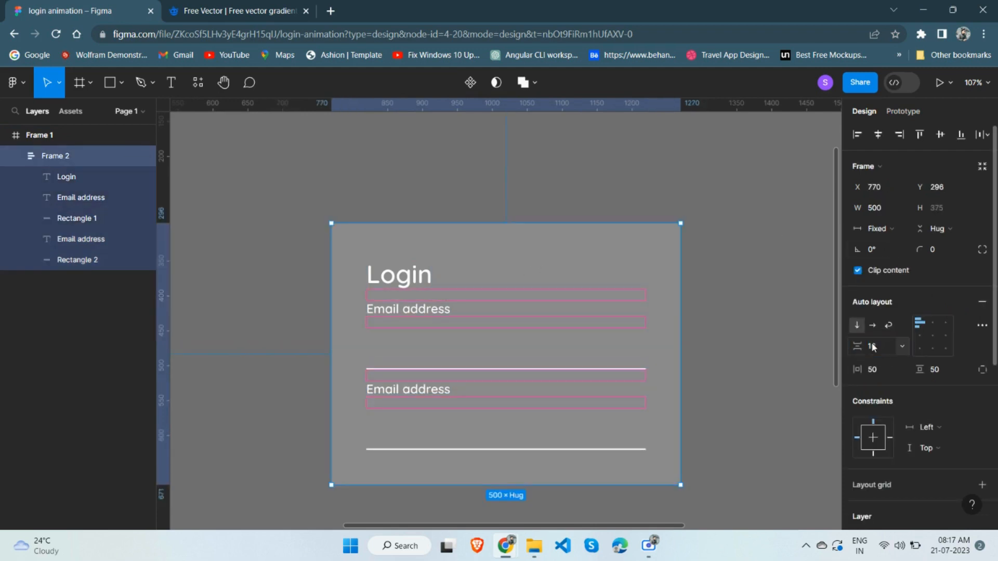
scroll(502, 192, "down", 1)
scroll(426, 349, "down", 1)
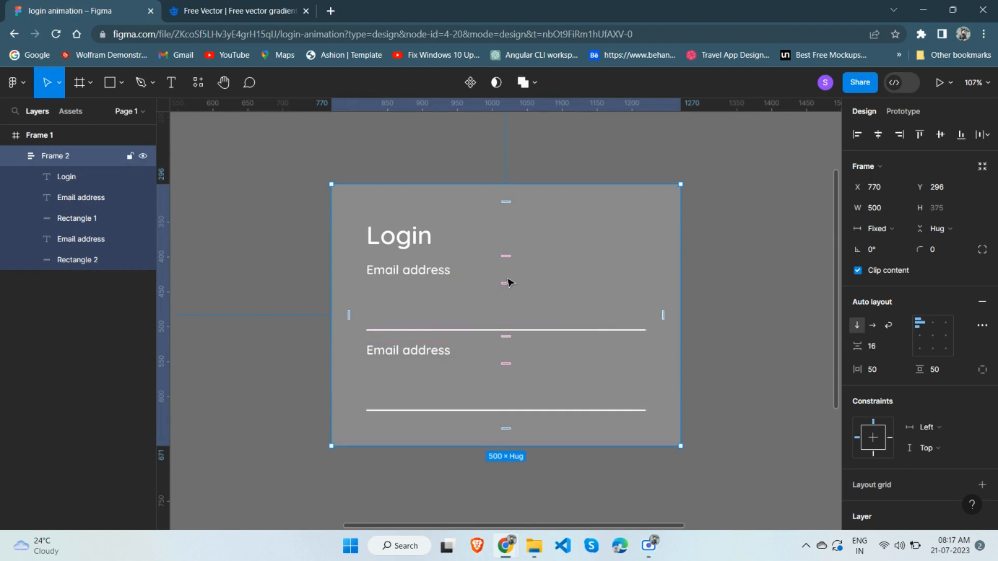
key("ctrl+z")
key("ctrl+z")
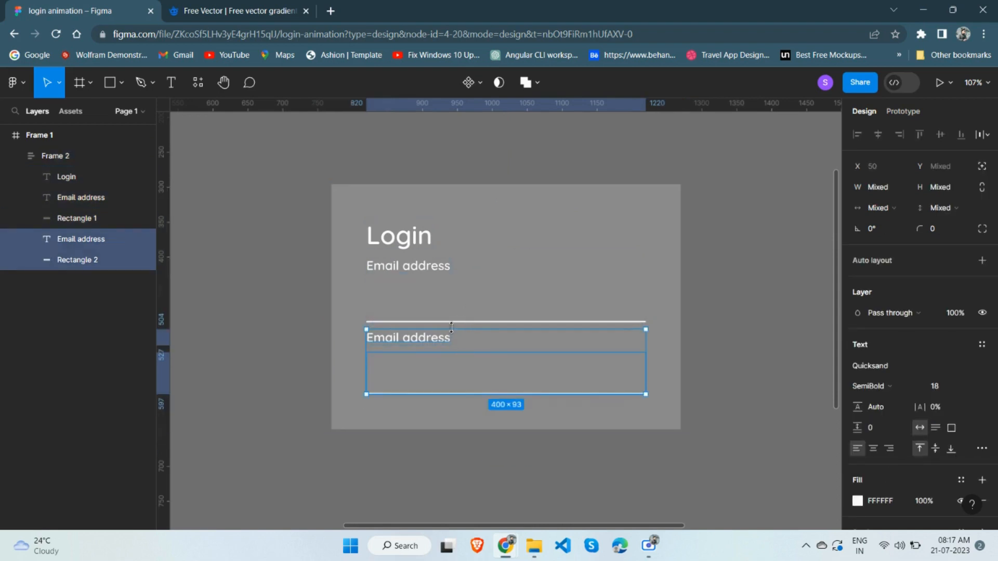
key("ctrl+z")
key("ctrl+z")
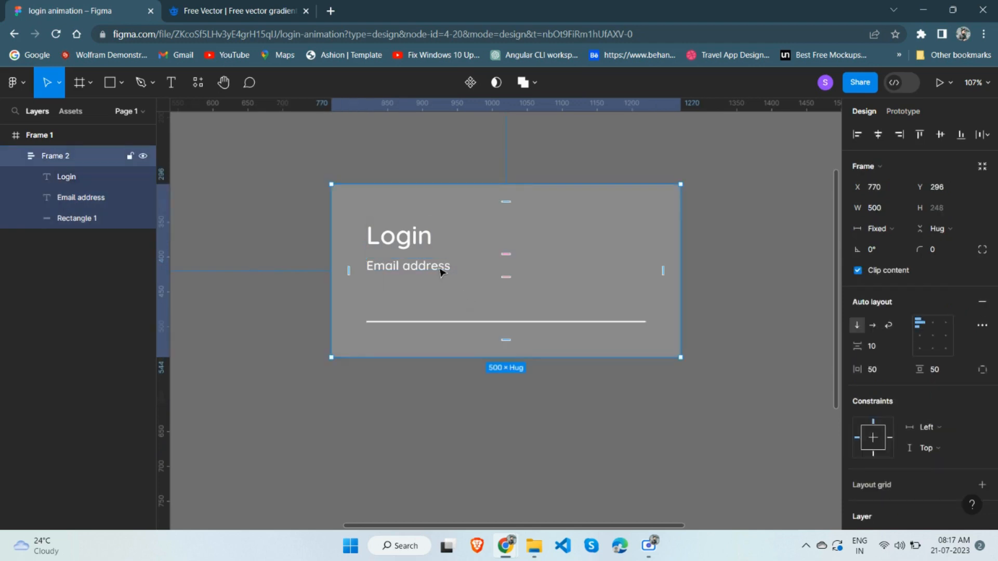
Group the "Email address" label with its underlined rectangle, leaving their spacing at 10.
key("Escape")
left_click(77, 218)
left_click(78, 203, "shift")
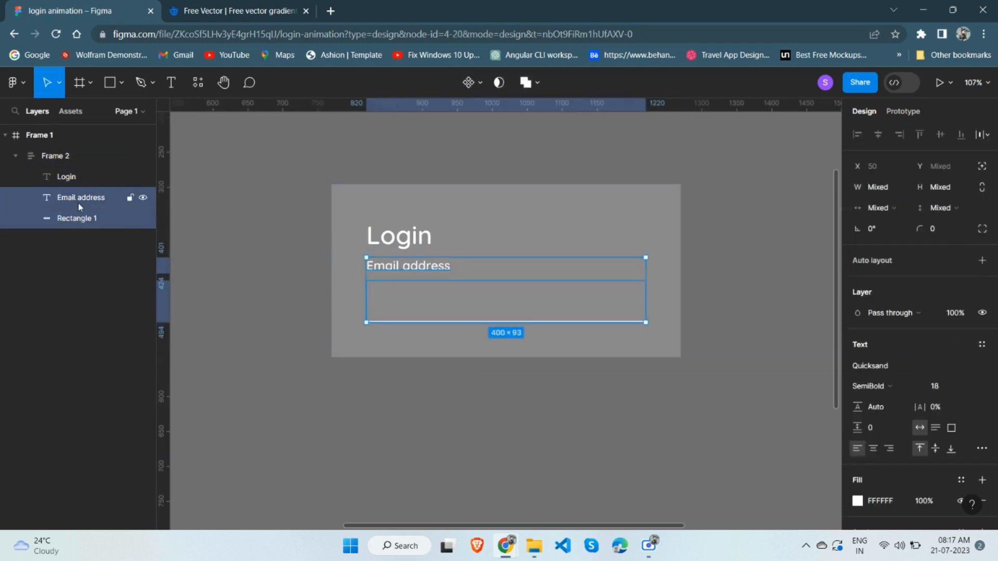
key("ctrl+g")
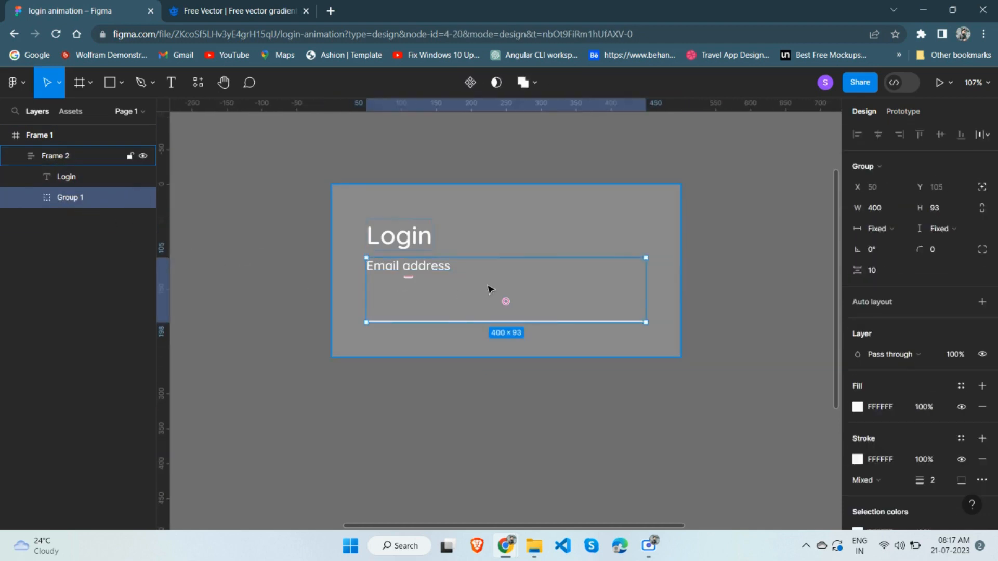
left_click_drag(408, 277, 408, 274)
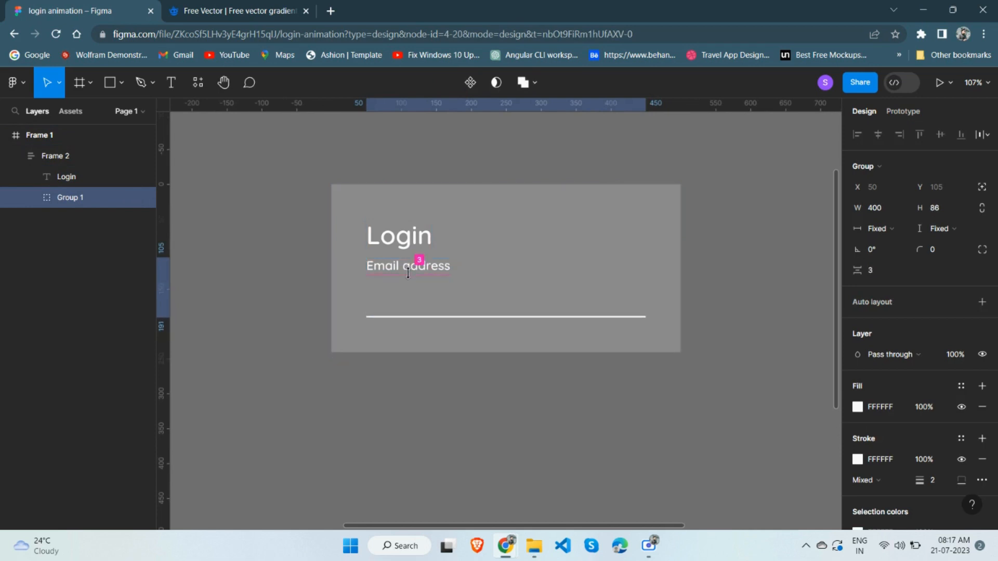
key("ctrl+z")
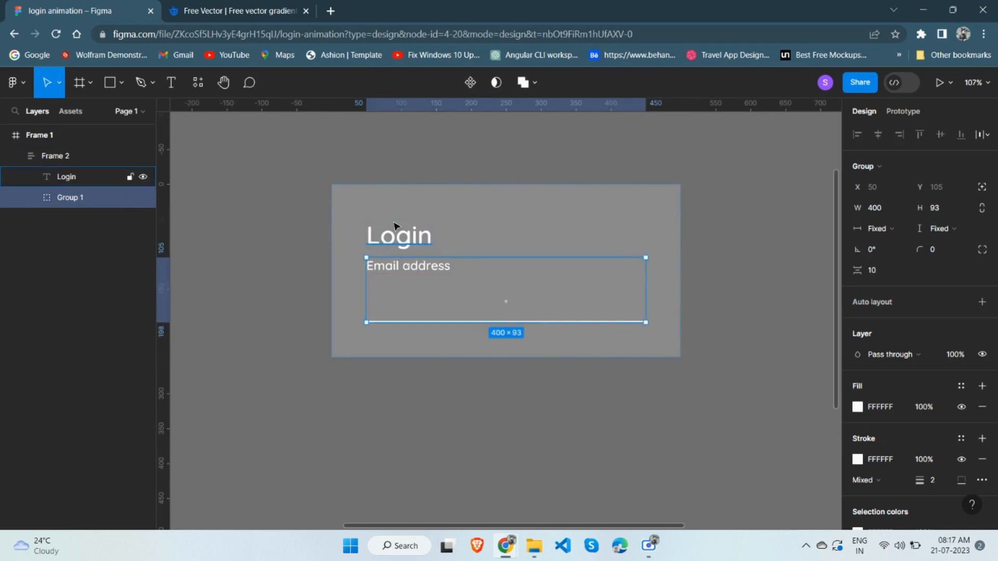
Set the login card frame's auto layout spacing between items to 16.
left_click(480, 218)
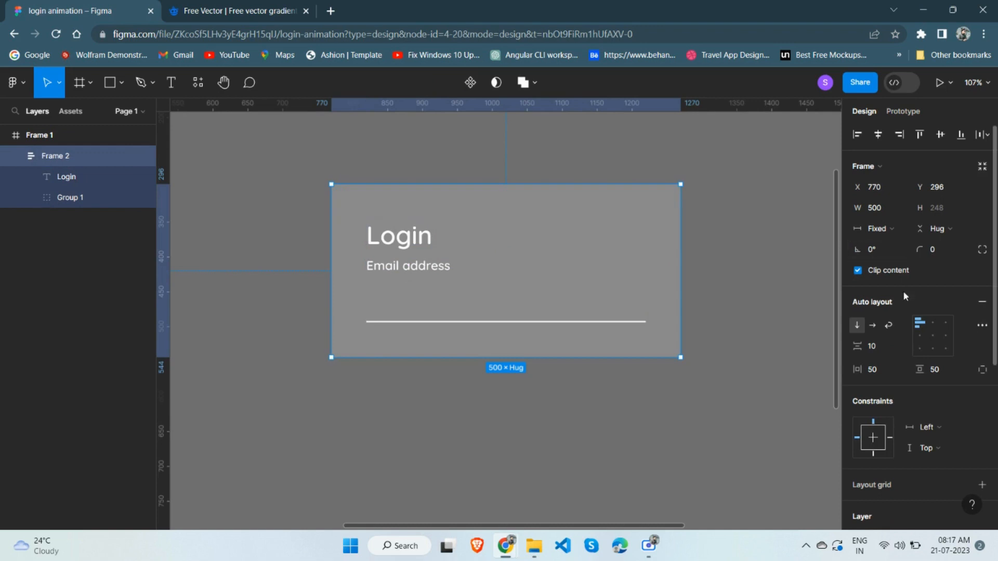
left_click(880, 347)
type("16")
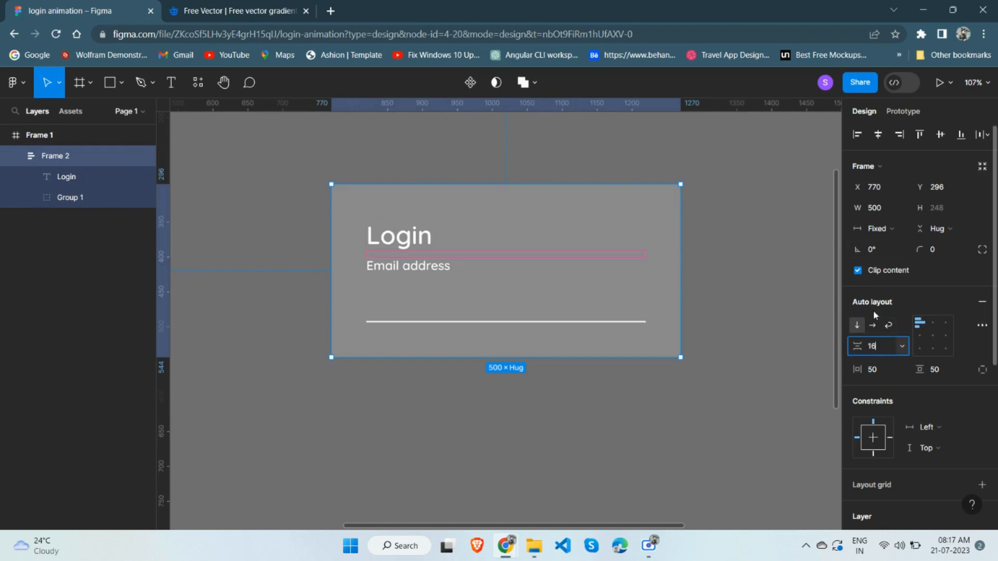
key("Return")
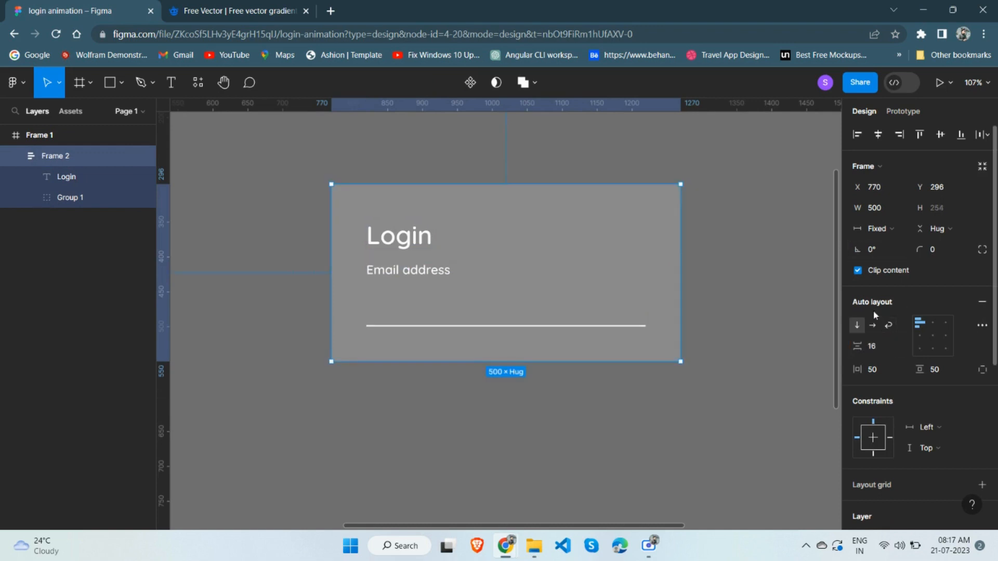
left_click(884, 345)
left_click(675, 327)
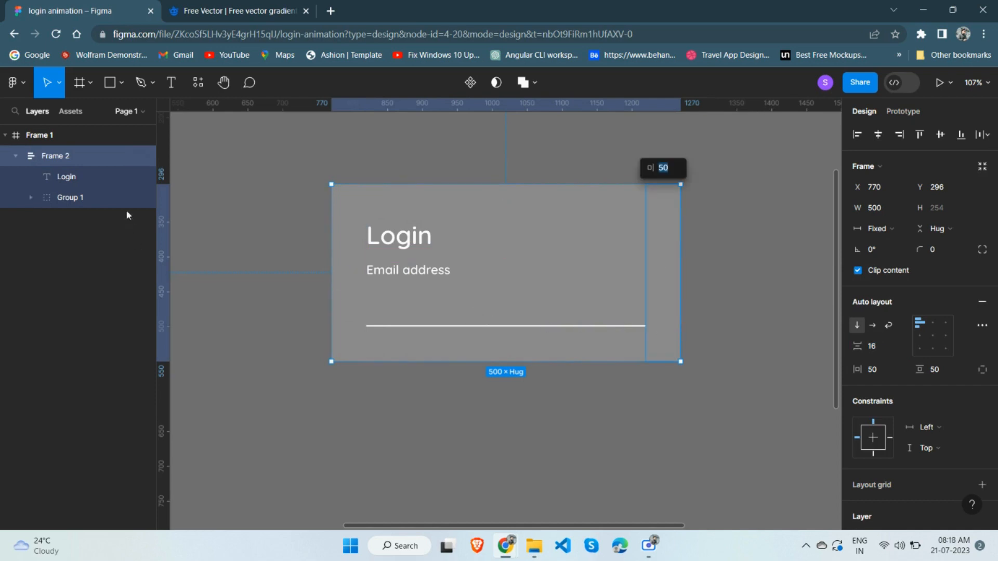
Duplicate the email address field group within the card and change the copy's label to "Password".
left_click(72, 197)
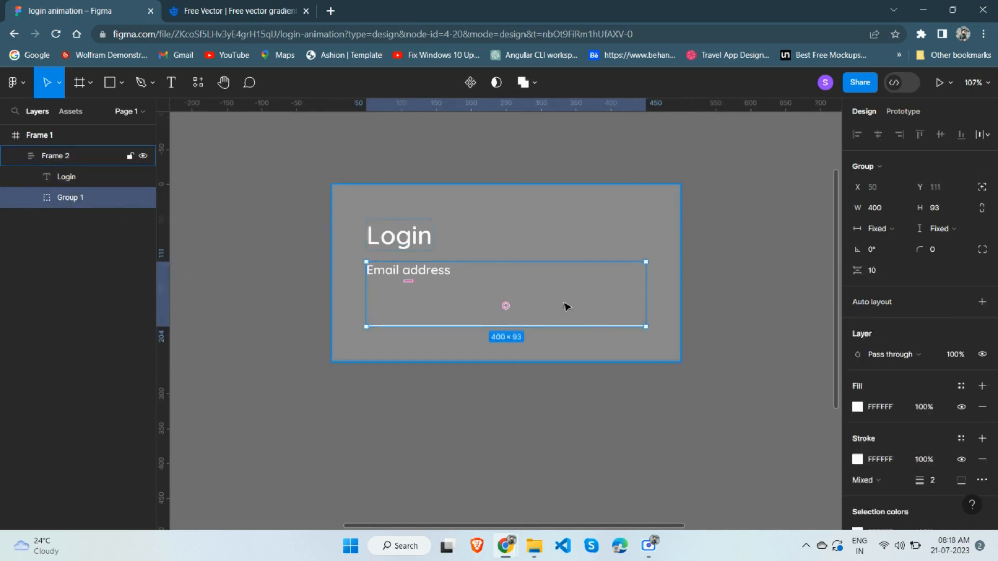
key("ctrl+d")
double_click(429, 345)
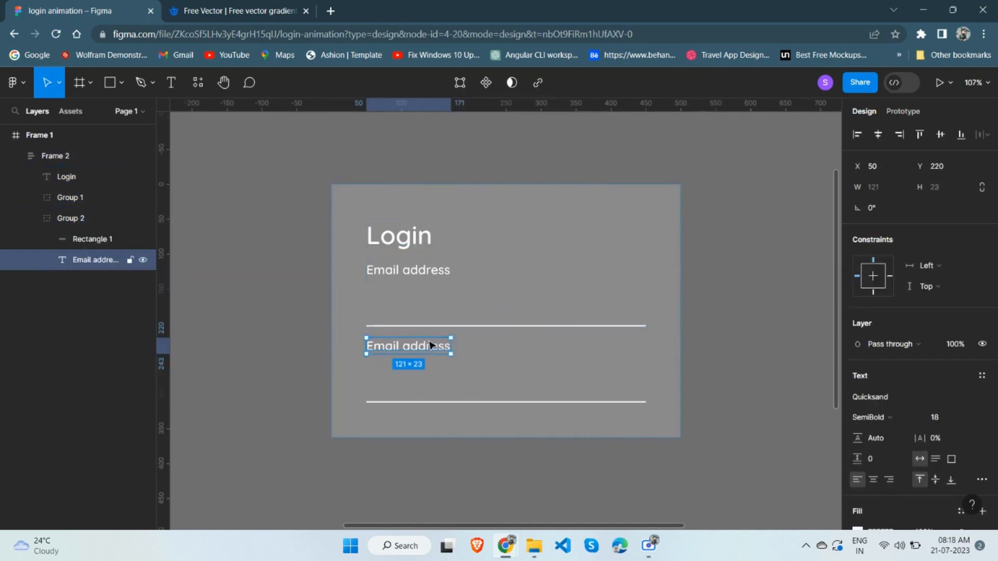
triple_click(428, 345)
type("P")
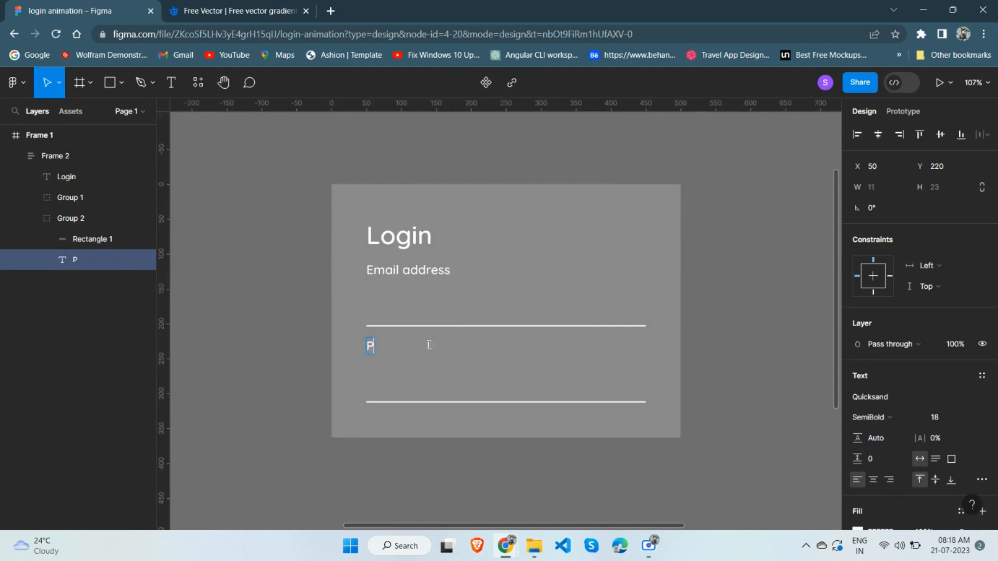
type("assword")
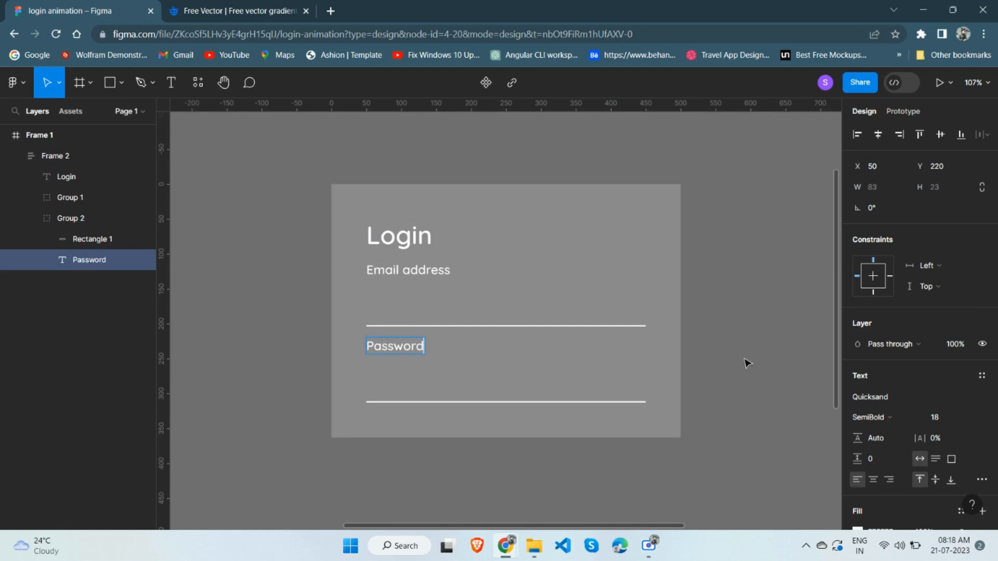
key("Escape")
Increase the card's auto layout spacing between items to 23.
scroll(595, 379, "down", 3)
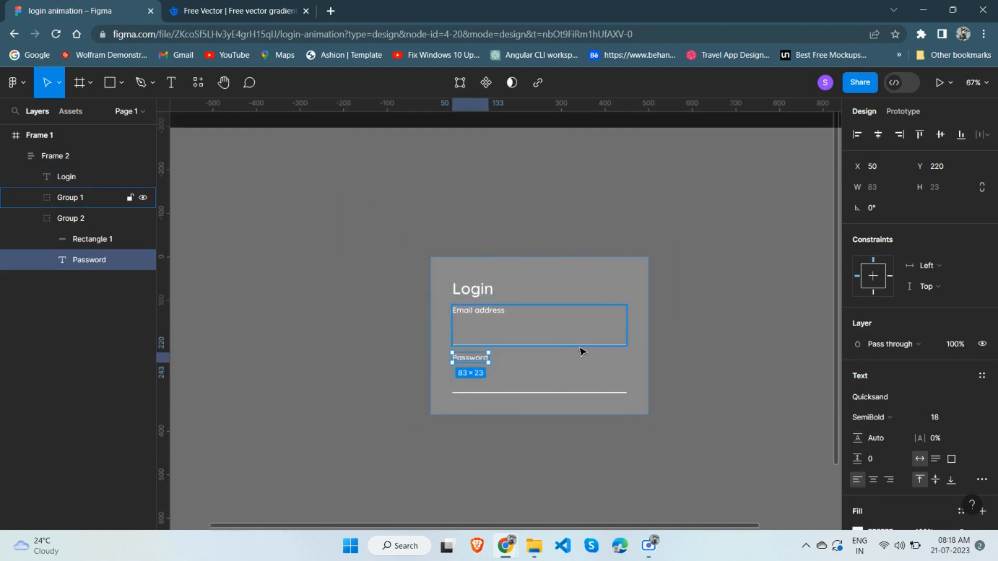
left_click(665, 386)
scroll(530, 392, "up", 3)
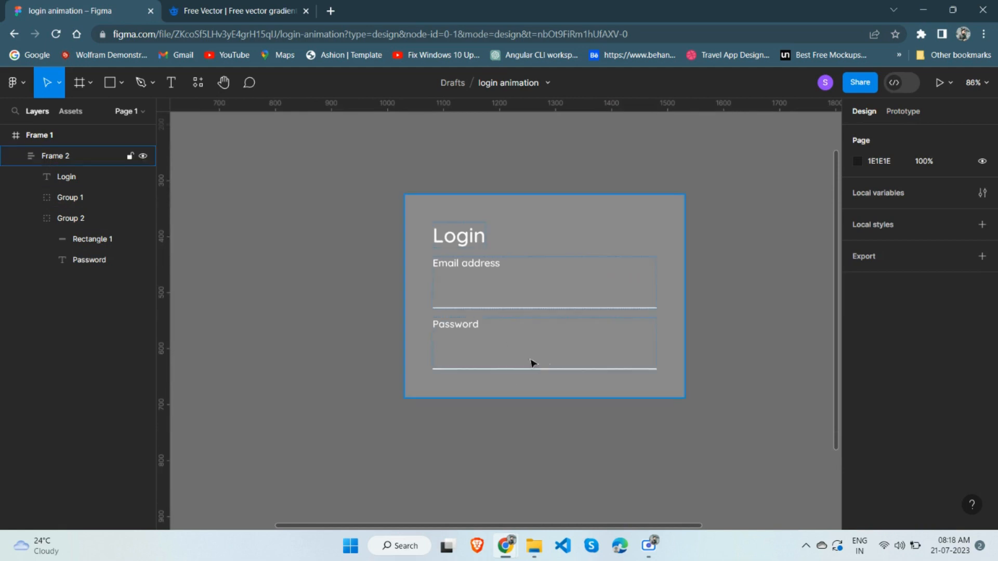
left_click(563, 353)
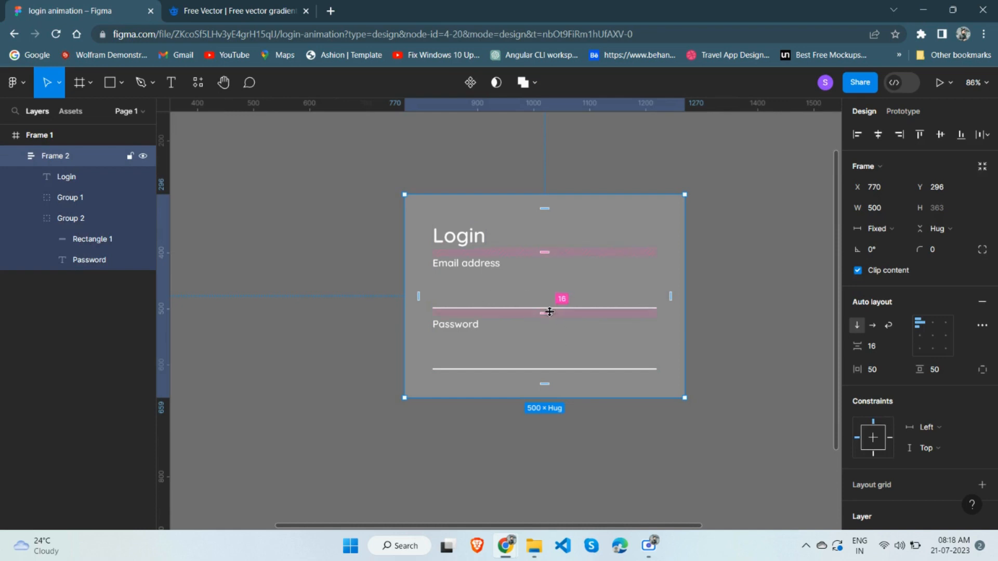
mouse_move(549, 312)
left_mouse_down()
mouse_move(548, 303)
mouse_move(551, 319)
left_mouse_up()
left_click(793, 323)
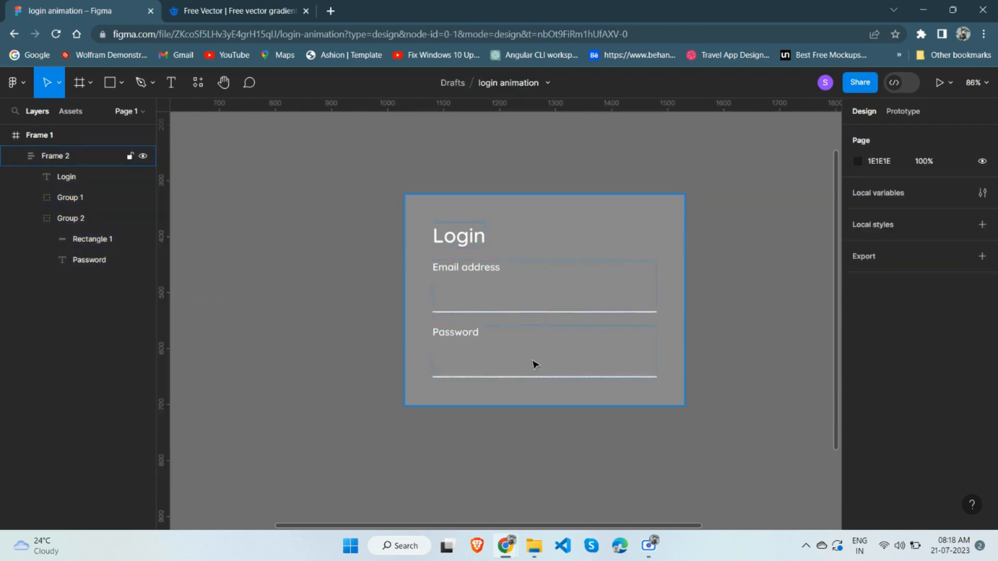
Duplicate the Login heading in the card and reorder the copy below the password field group.
scroll(521, 373, "down", 5)
scroll(456, 379, "right", 3)
scroll(359, 371, "up", 3)
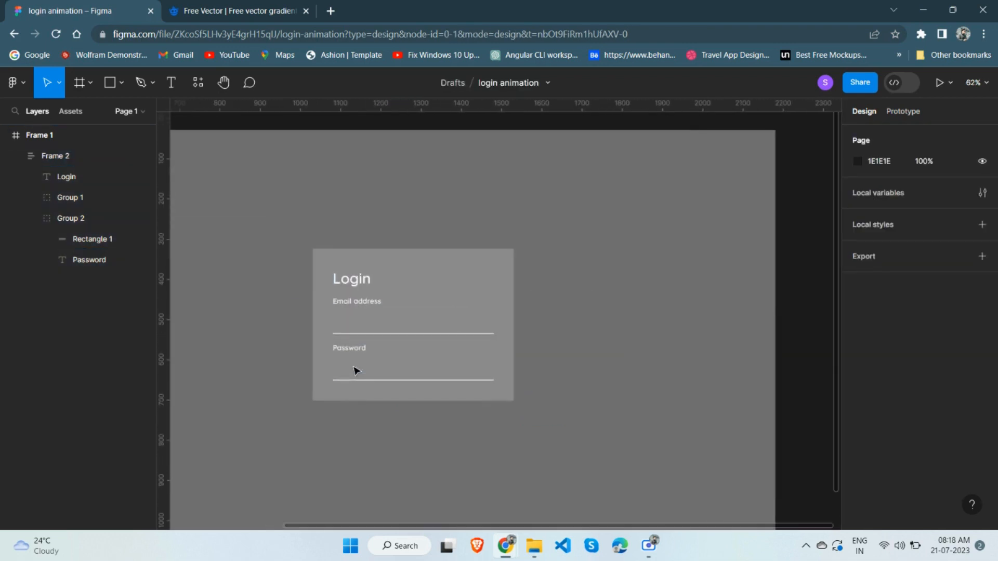
scroll(355, 371, "left", 2)
scroll(355, 370, "down", 2)
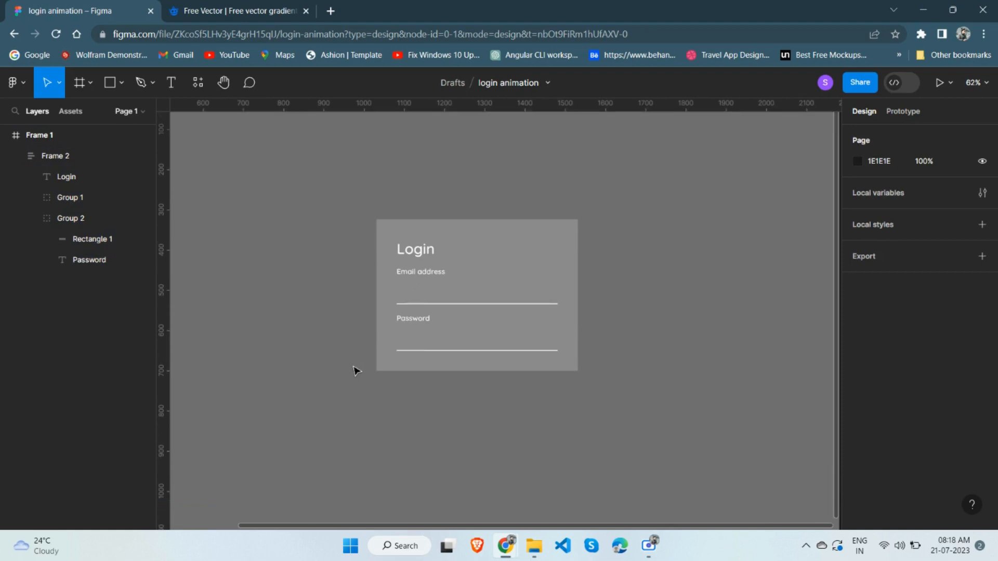
left_click(502, 339)
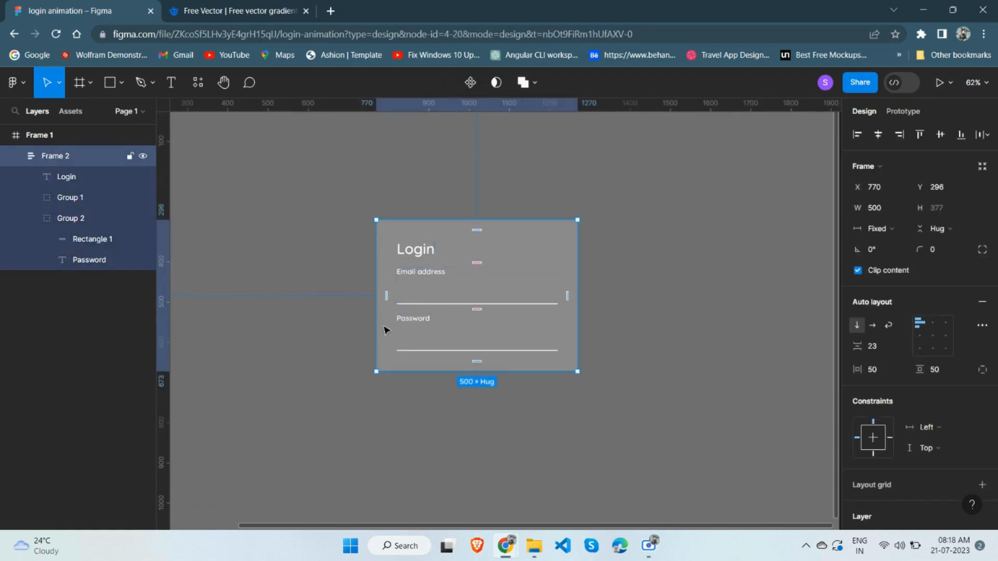
left_click(97, 179)
key("ctrl+d")
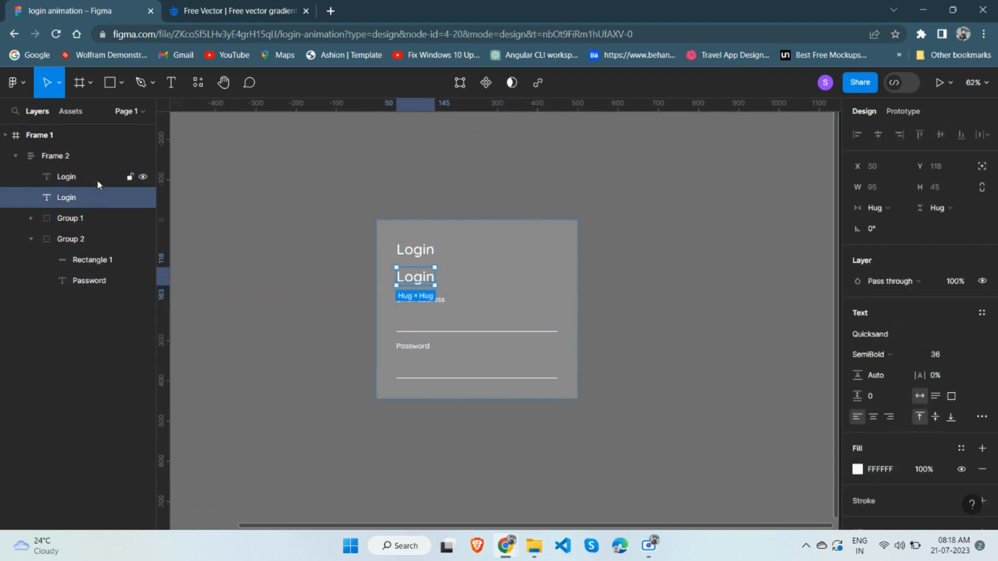
key("Down")
key("Down")
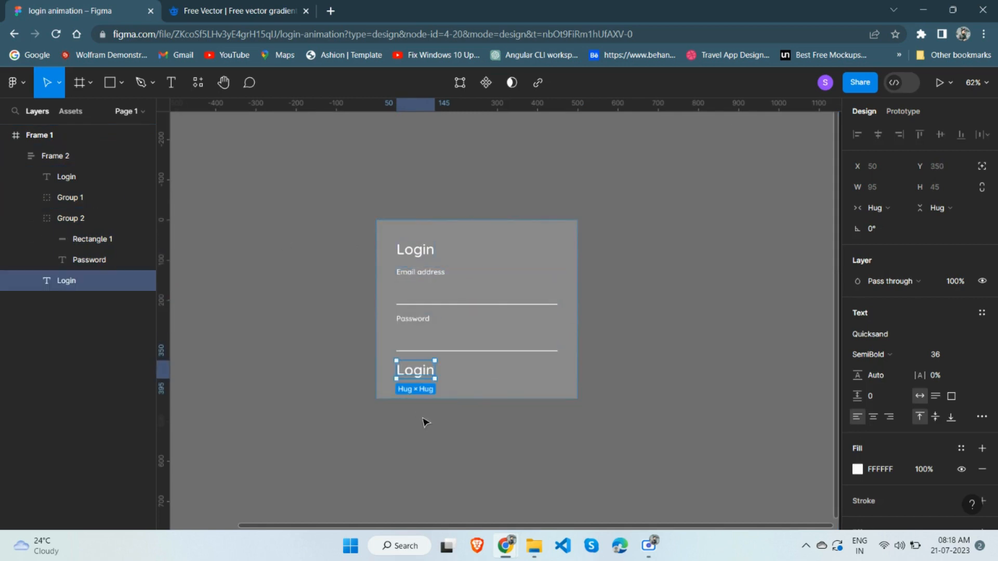
Change the copied heading's text to "Forgot password?".
double_click(418, 369)
type("Forgot ")
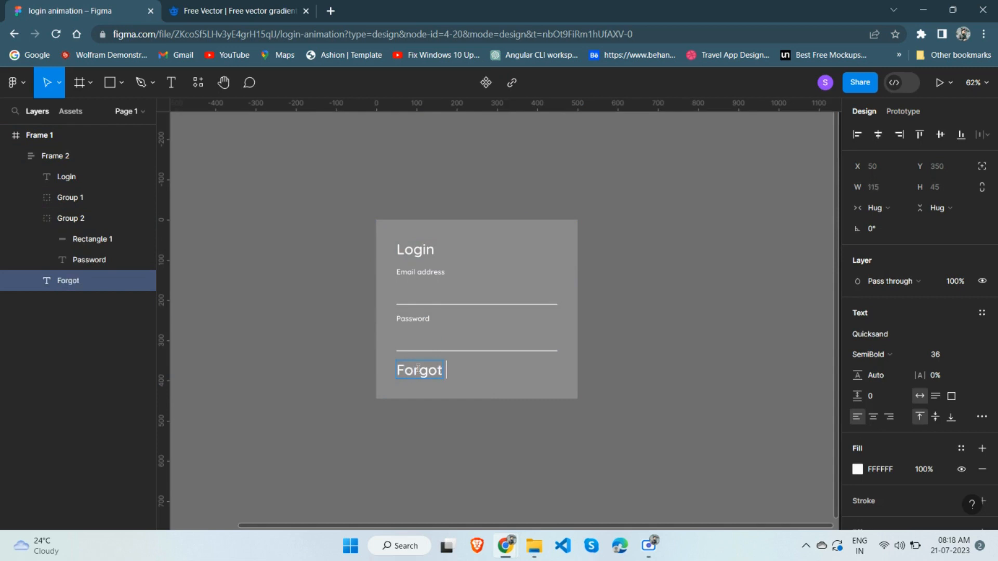
type("password?")
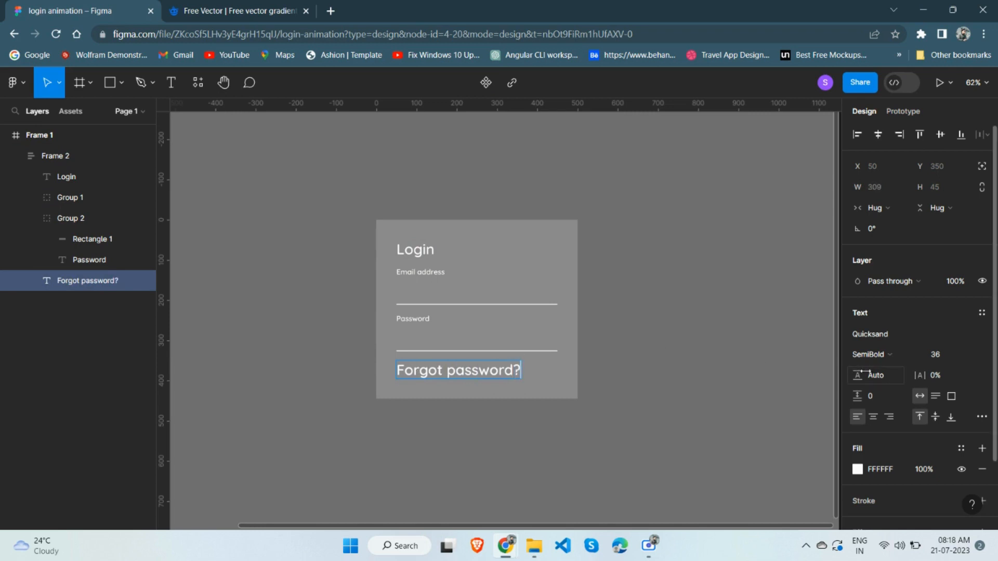
Set the "Forgot password?" text to font size 18 with centered text alignment.
left_click(945, 361)
type("18")
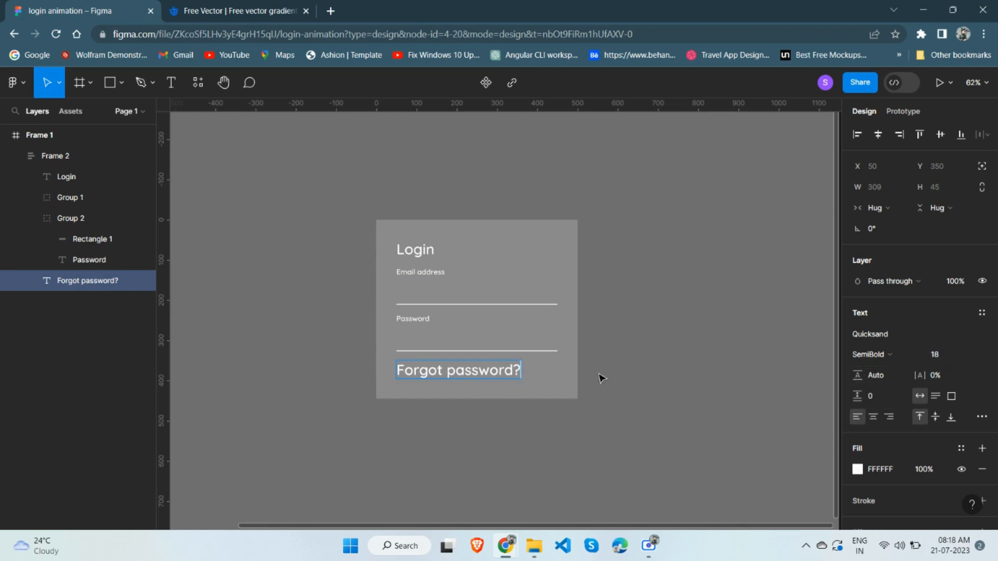
key("Escape")
left_click(933, 362)
type("1")
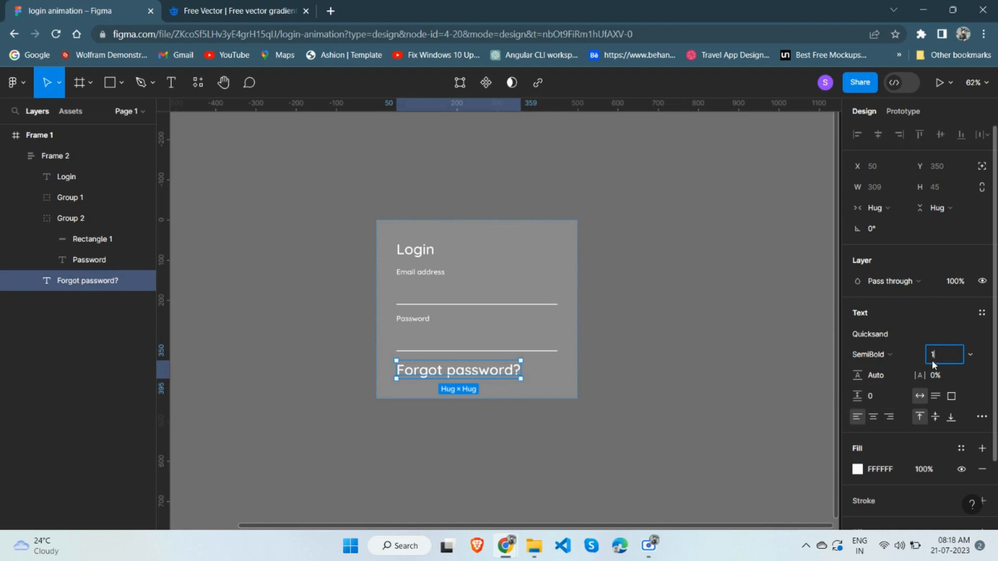
key("Return")
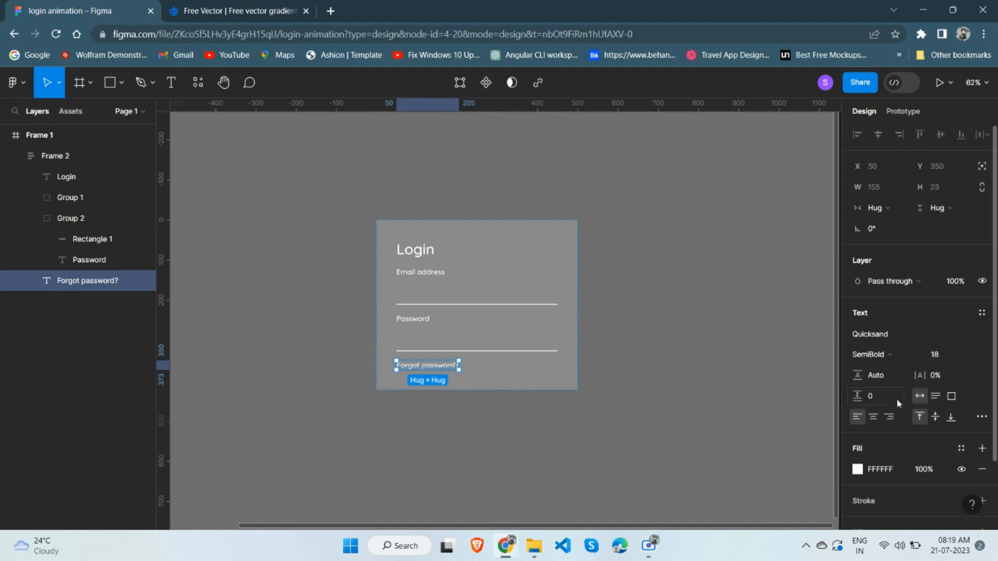
left_click(874, 417)
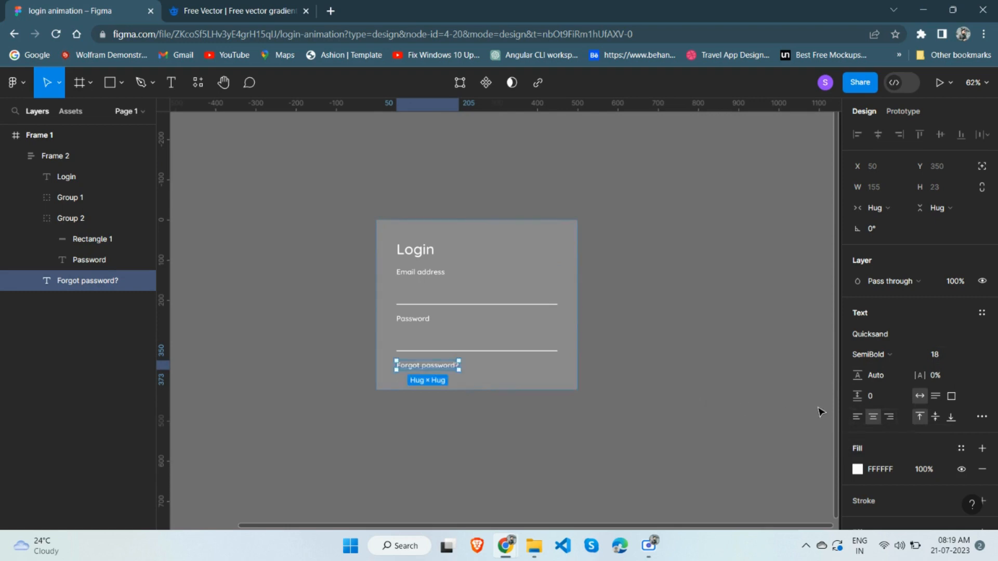
Add a new 100 × 100 frame inside the login card, below the "Forgot password?" text.
left_click(572, 359)
scroll(578, 358, "up", 3)
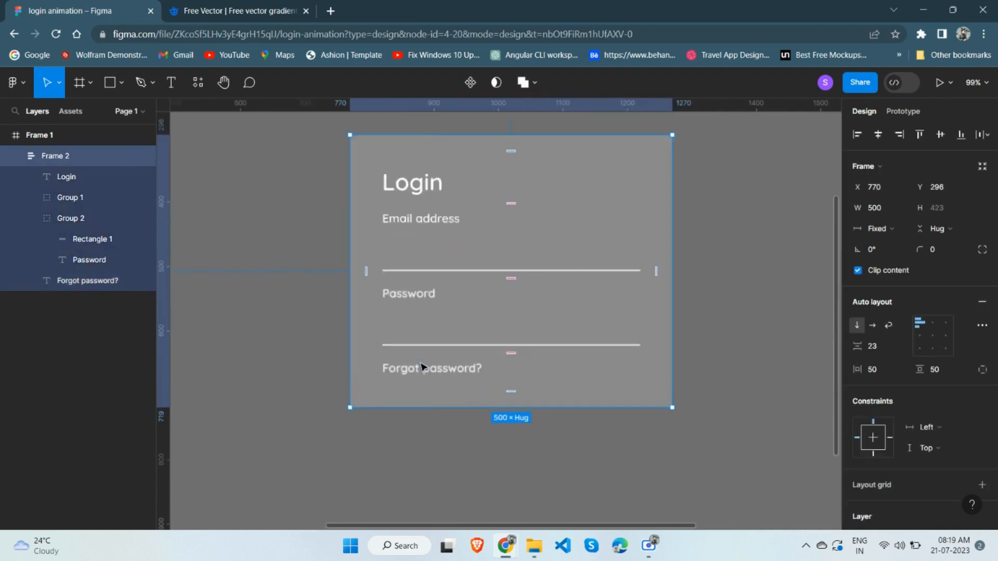
scroll(447, 364, "down", 4)
scroll(493, 405, "up", 1)
scroll(468, 383, "up", 1)
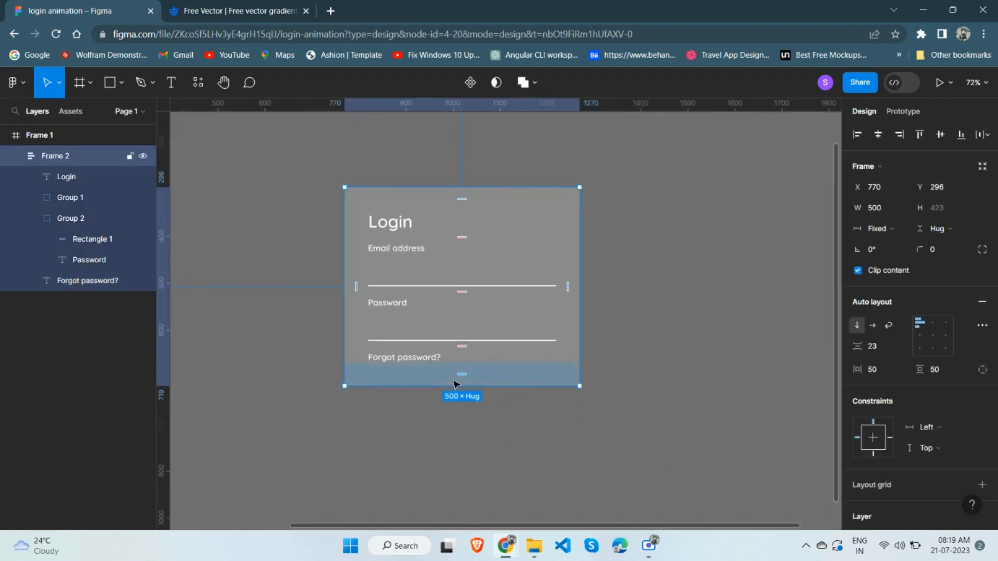
scroll(417, 344, "down", 1)
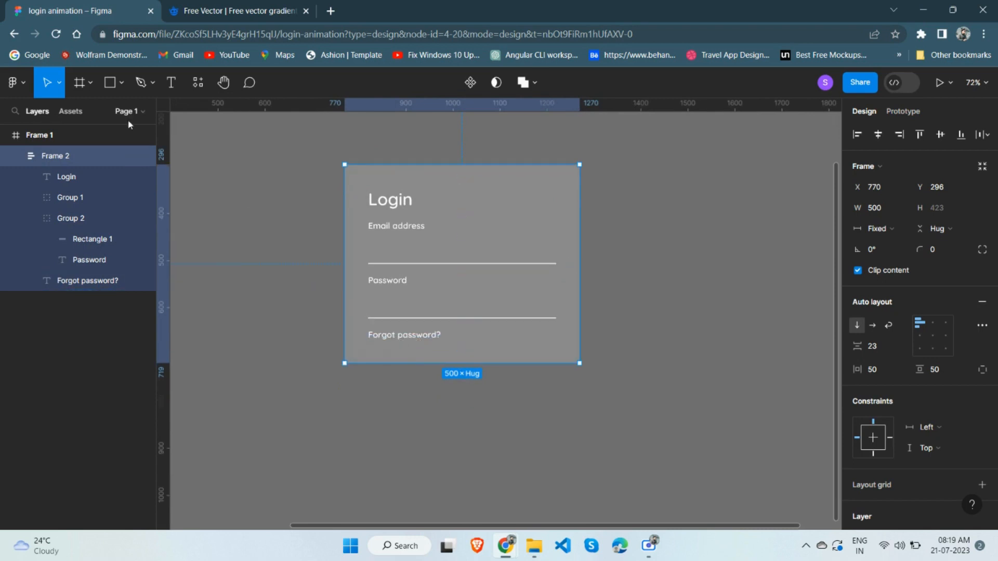
left_click(81, 84)
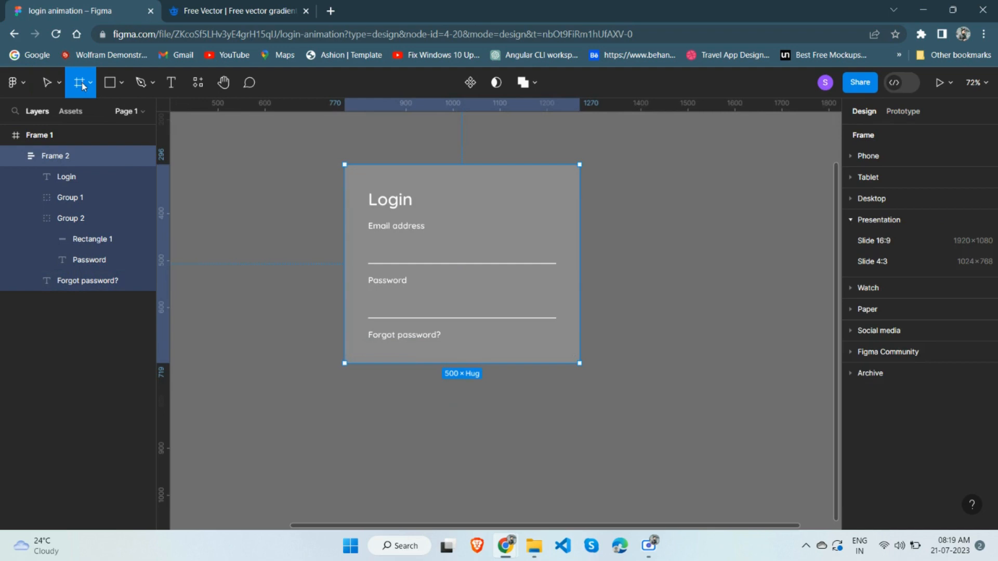
left_click(479, 346)
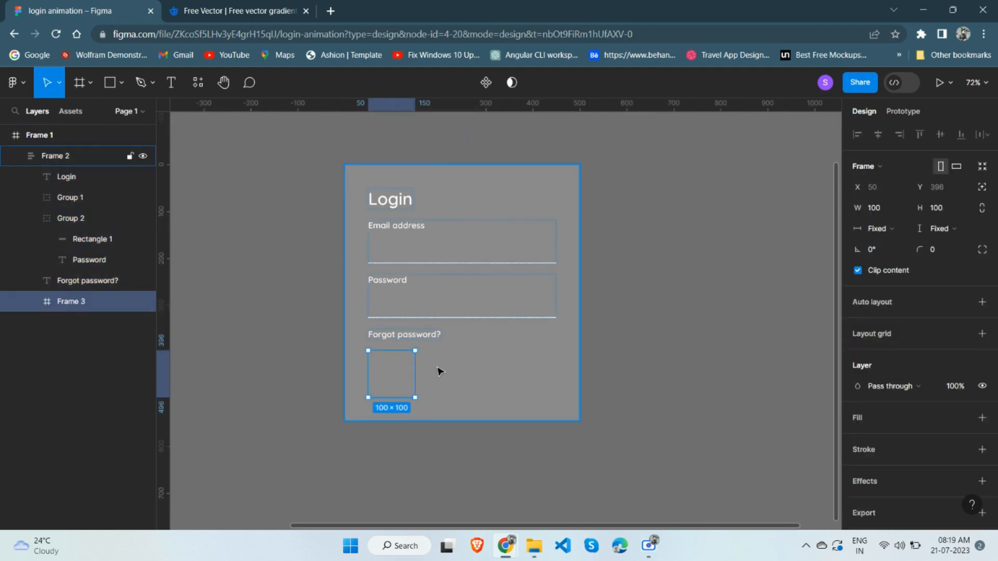
Make the new frame's width fill the container and set its height to 60.
left_click(883, 230)
left_click(886, 251)
left_click(936, 229)
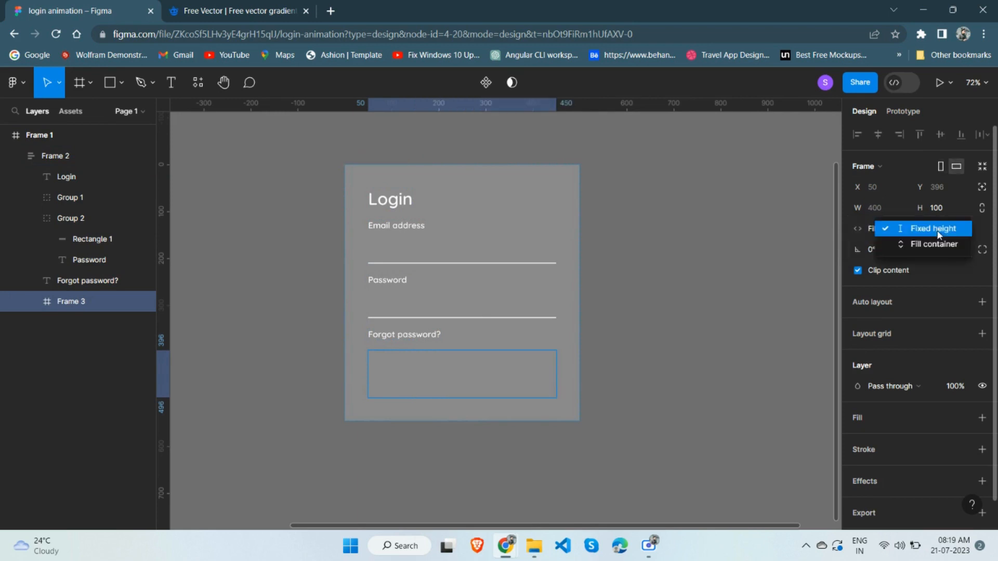
left_click(952, 207)
left_click(953, 207)
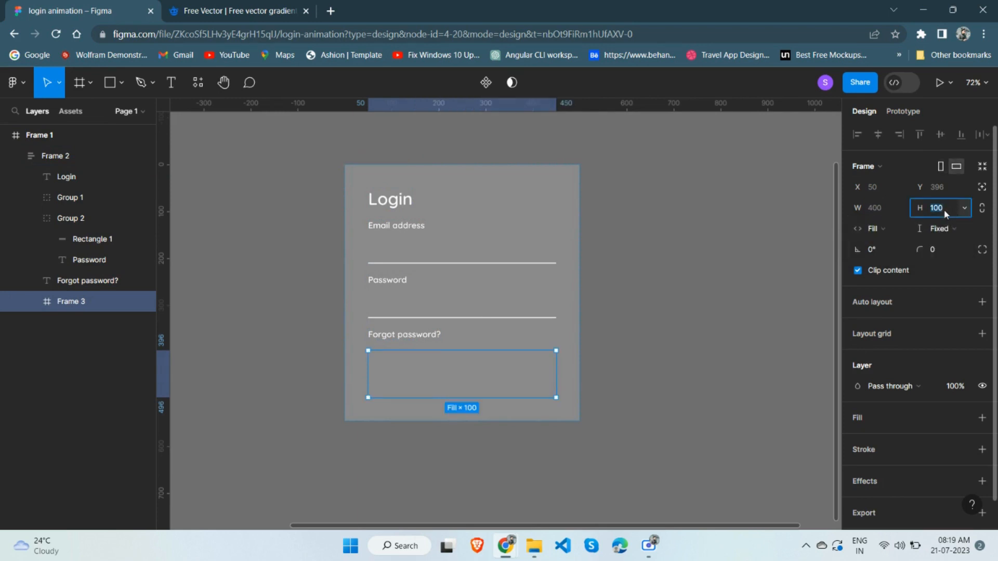
type("60")
key("Return")
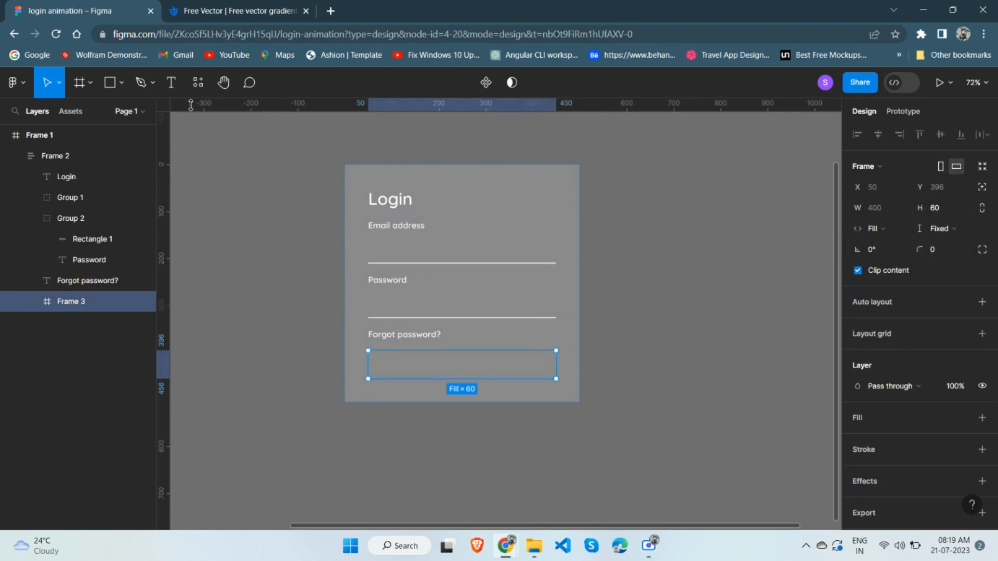
Add the text "login" inside the new 60-high frame and select that frame.
left_click(176, 88)
left_click(467, 366)
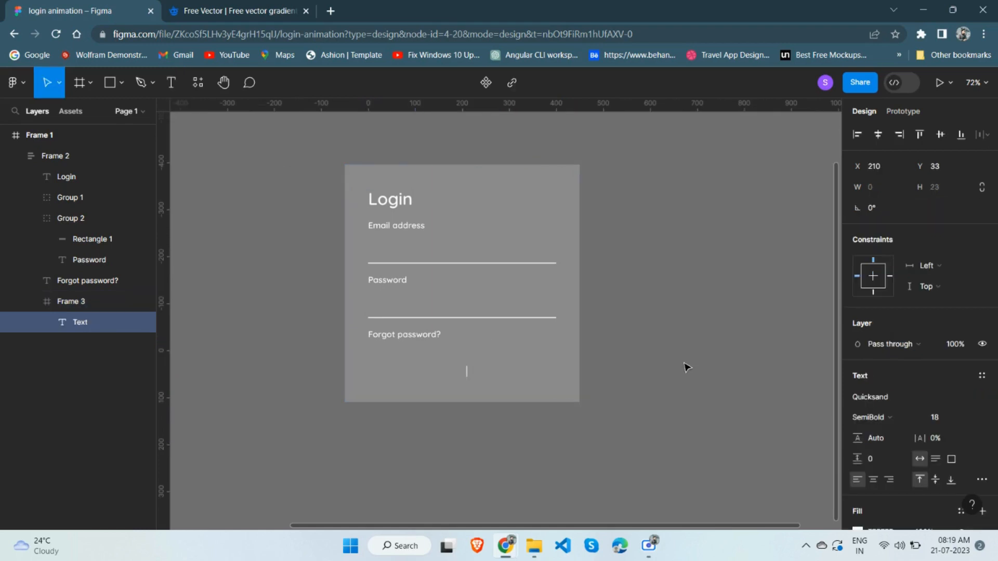
type("login")
left_click(78, 301)
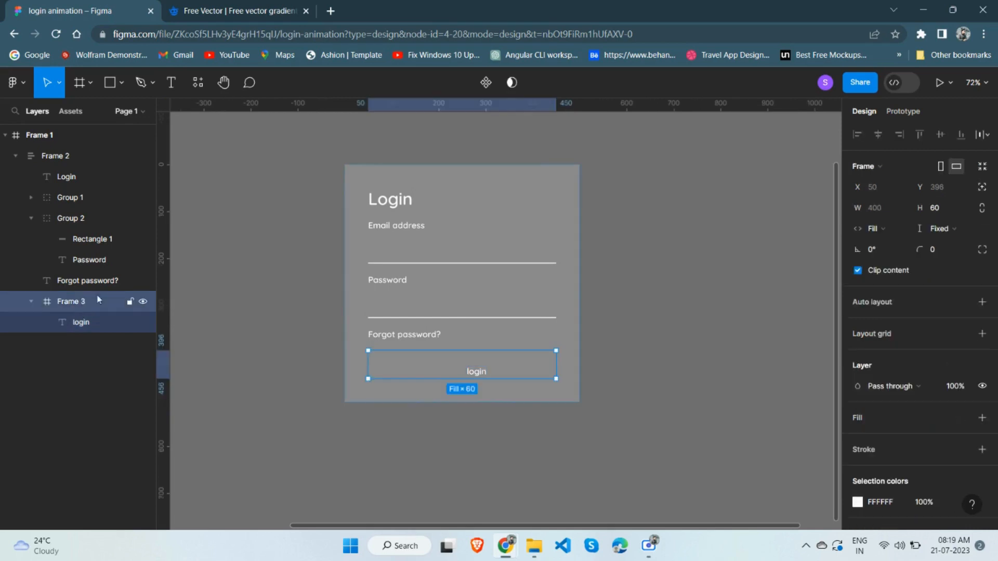
left_click(982, 302)
left_click(931, 337)
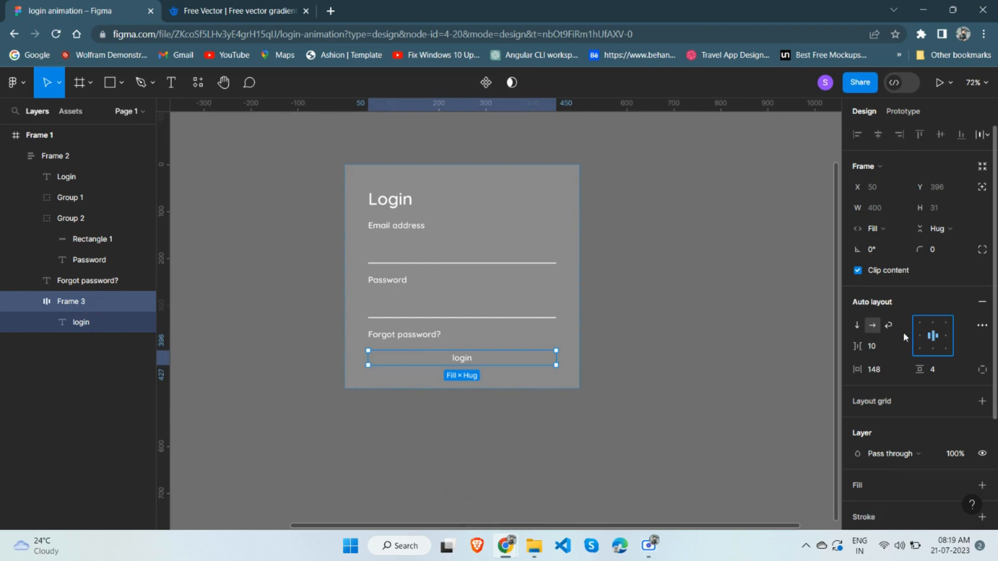
left_click(982, 303)
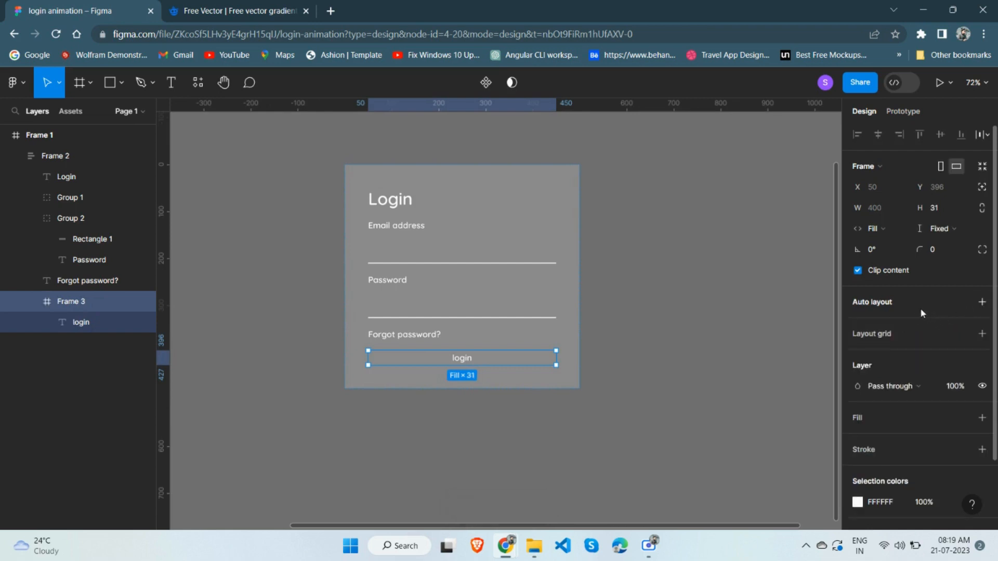
Apply auto layout to the button frame, give it a fixed height of 60 and center its content both ways.
left_click(982, 304)
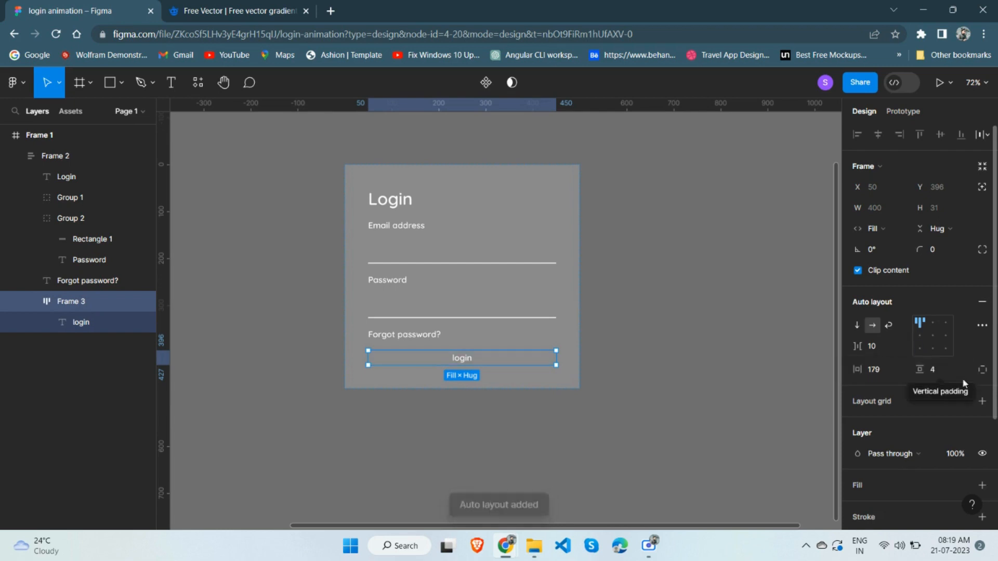
left_click(936, 229)
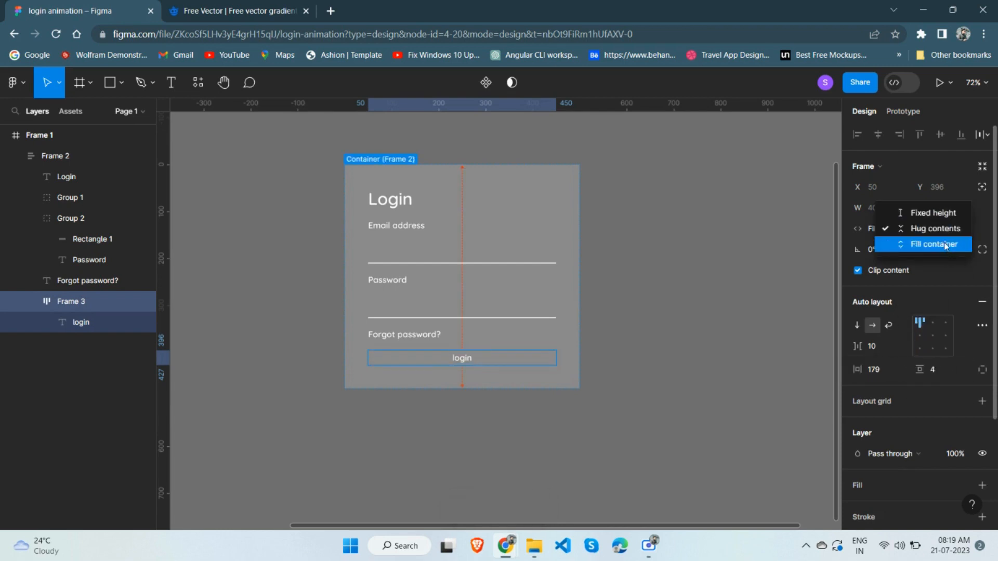
left_click(948, 212)
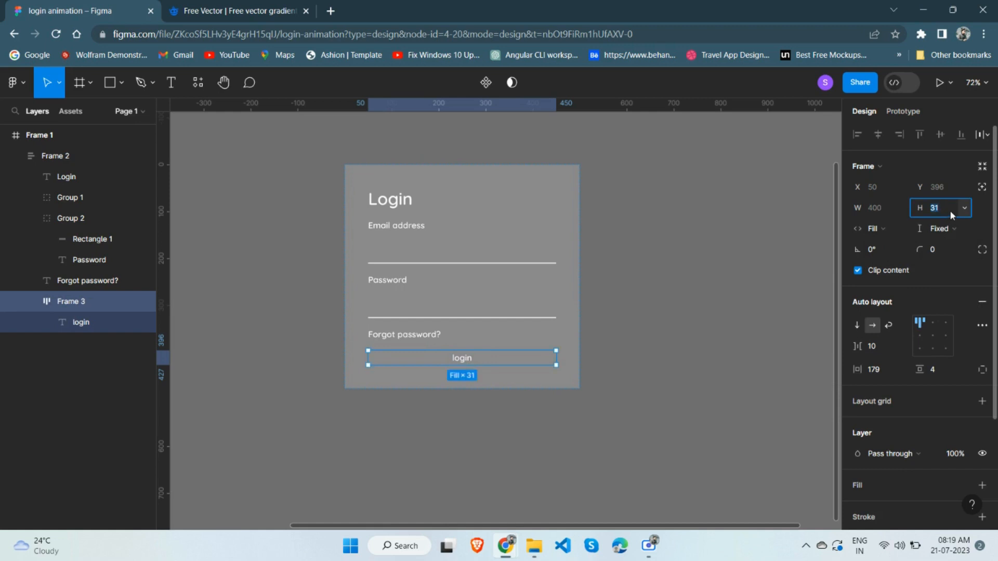
type("60")
key("Return")
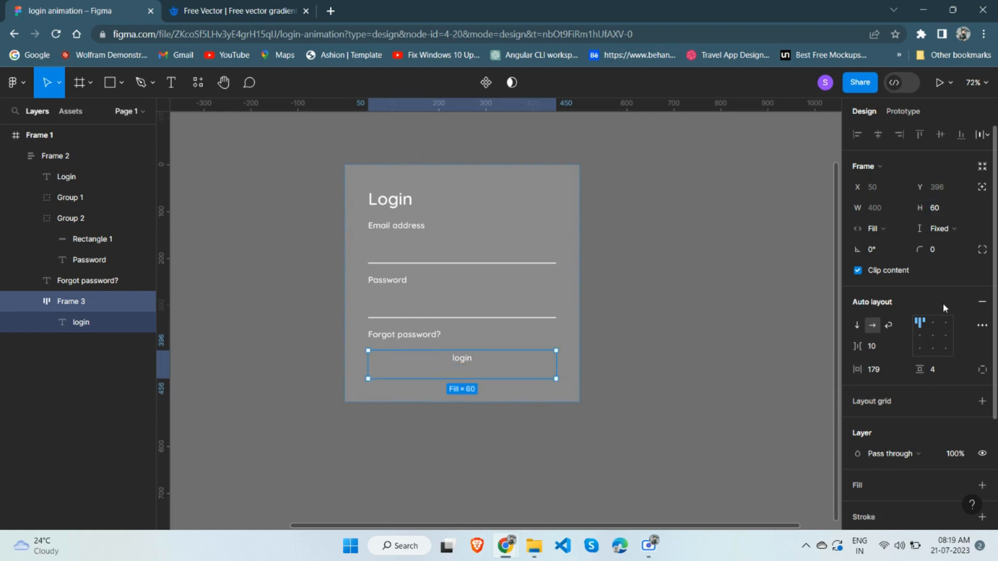
left_click(933, 333)
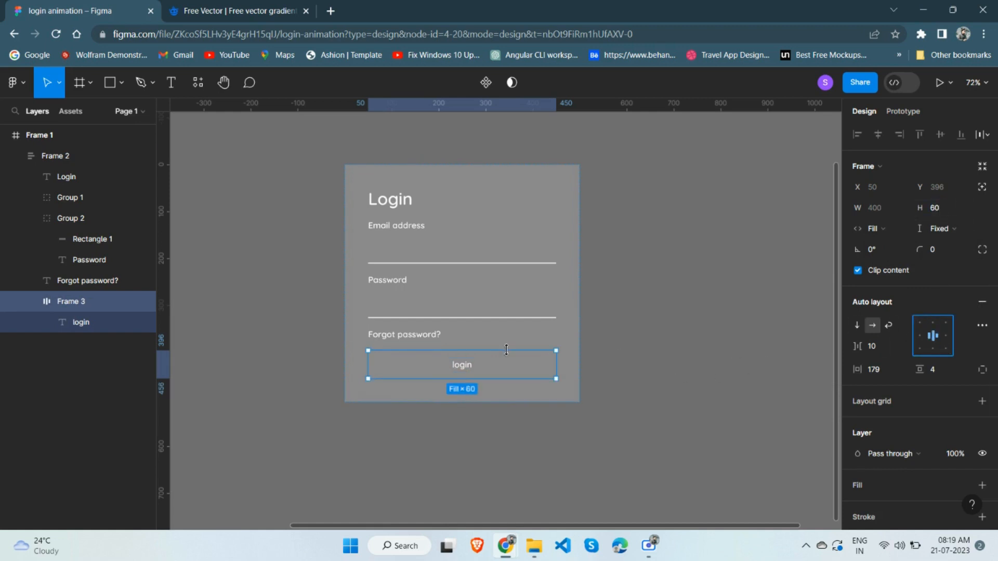
Set the button's "login" text to font size 24.
left_click(468, 369)
scroll(826, 376, "down", 1)
left_click(937, 359)
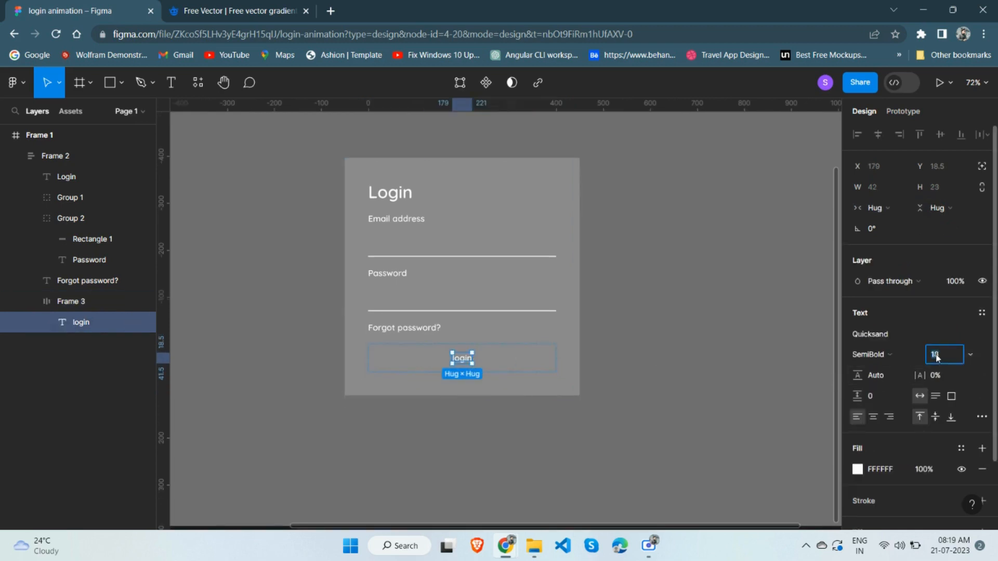
type("24")
key("Return")
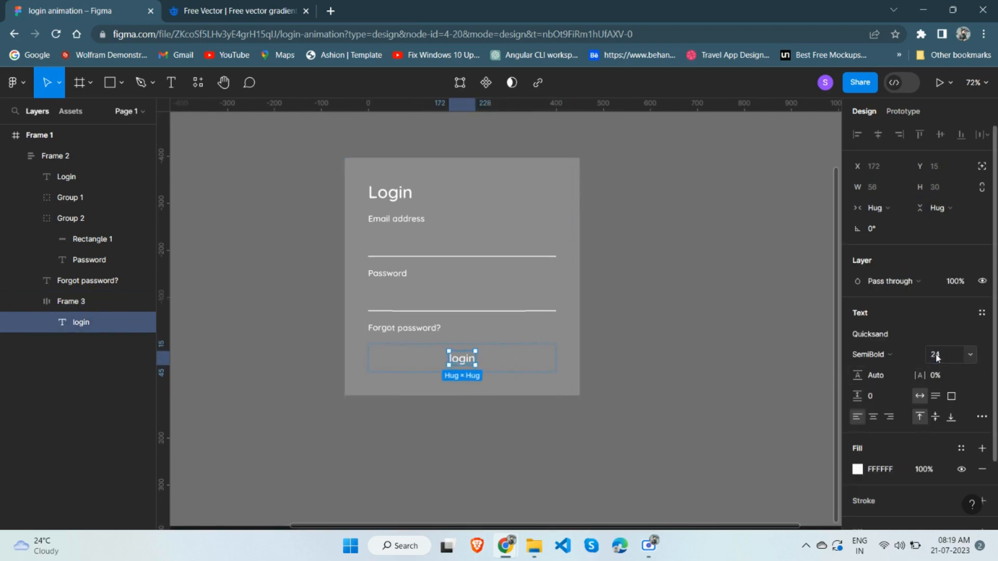
Capitalize the button text so it reads "Login", leaving the surrounding button frame selected.
scroll(455, 358, "up", 3)
double_click(456, 358)
left_click(458, 357)
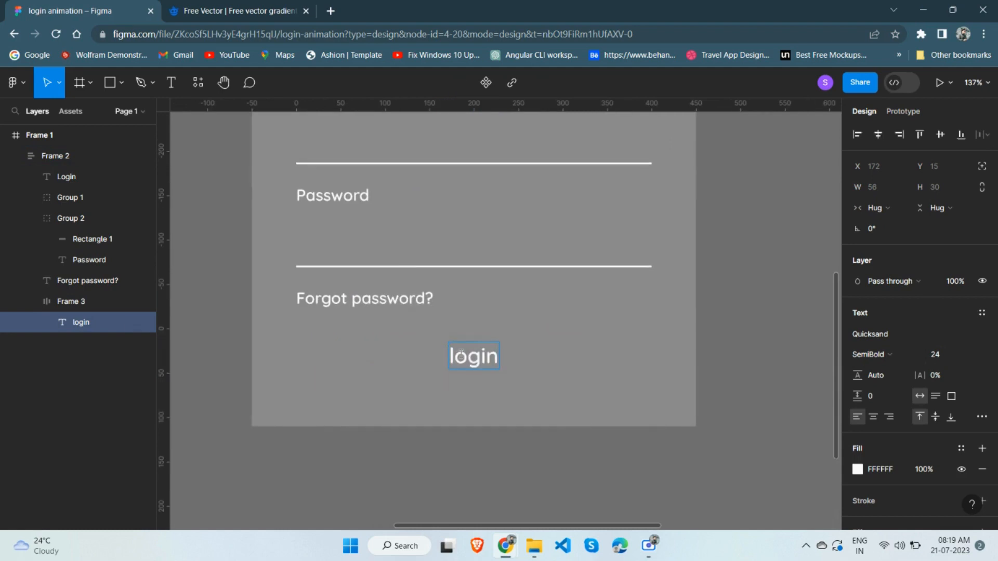
key("BackSpace")
type("L")
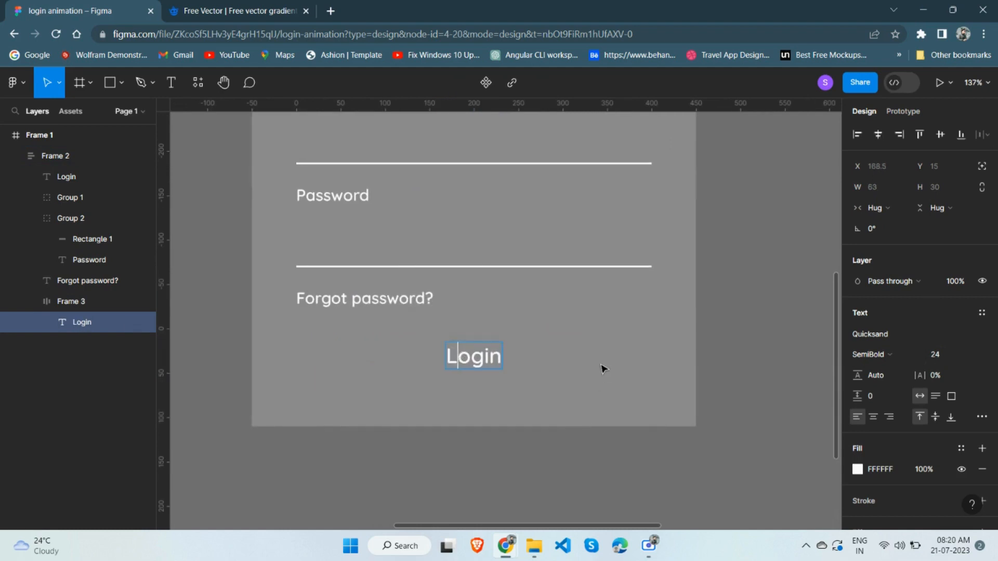
key("Escape")
key("Escape")
Add an FFFFFF fill to the button frame and select its "Login" text.
scroll(892, 363, "down", 3)
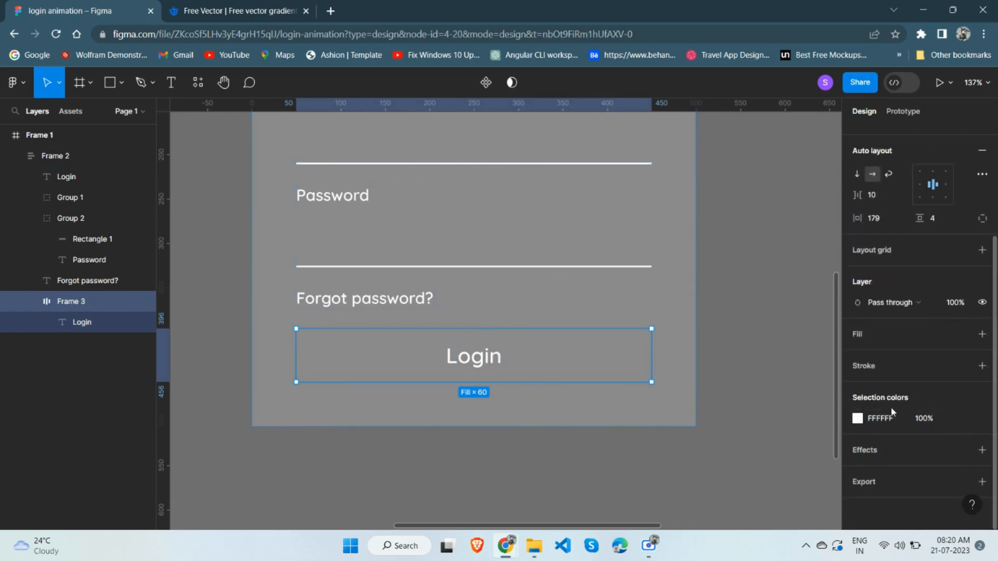
left_click(982, 333)
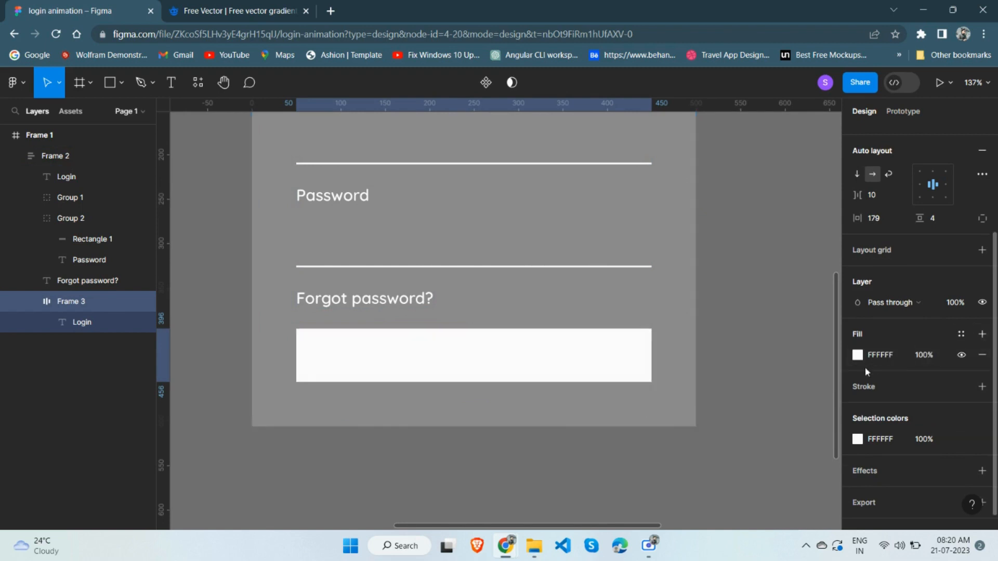
left_click(466, 359)
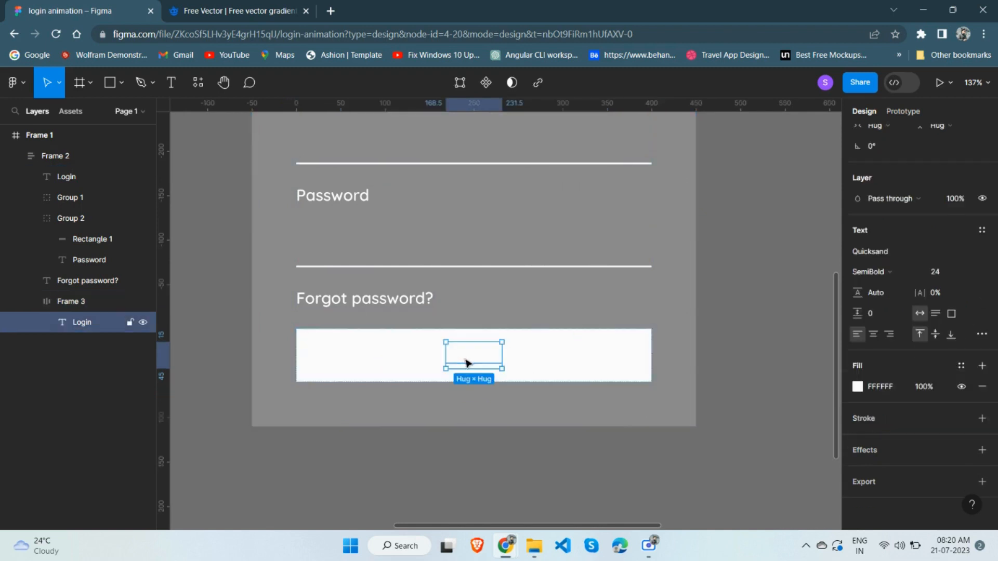
Change the fill of the button's "Login" text to the grey 797979.
left_click(857, 386)
left_click(698, 295)
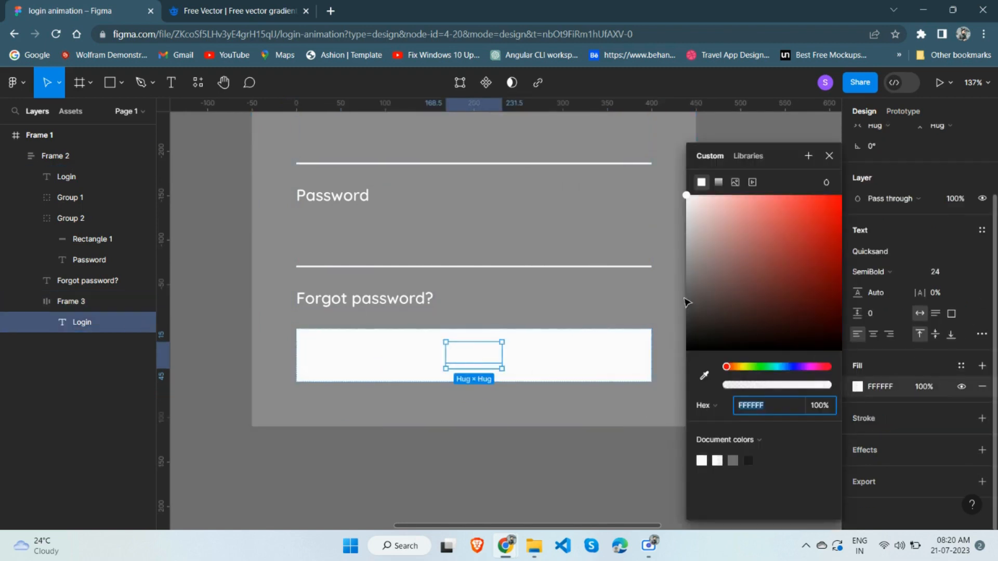
left_click_drag(694, 321, 668, 288)
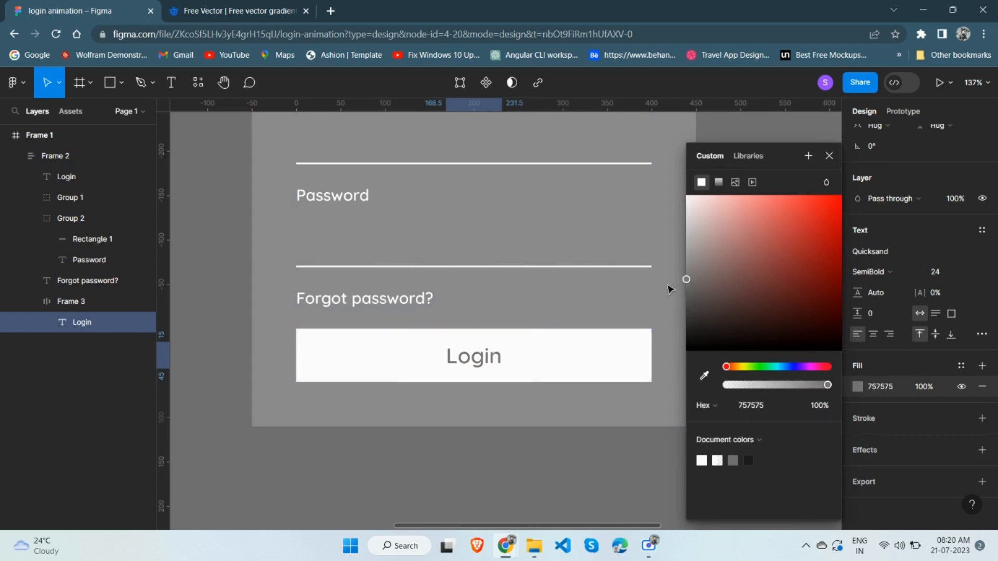
left_click(631, 307)
Round the Login button frame's corners with a radius of 10.
scroll(540, 349, "down", 3)
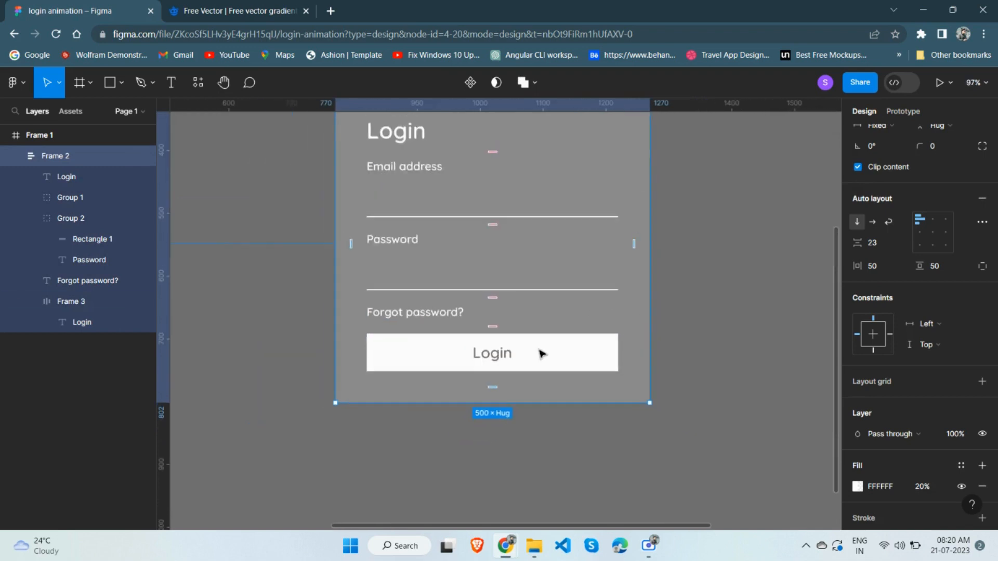
scroll(540, 353, "down", 1)
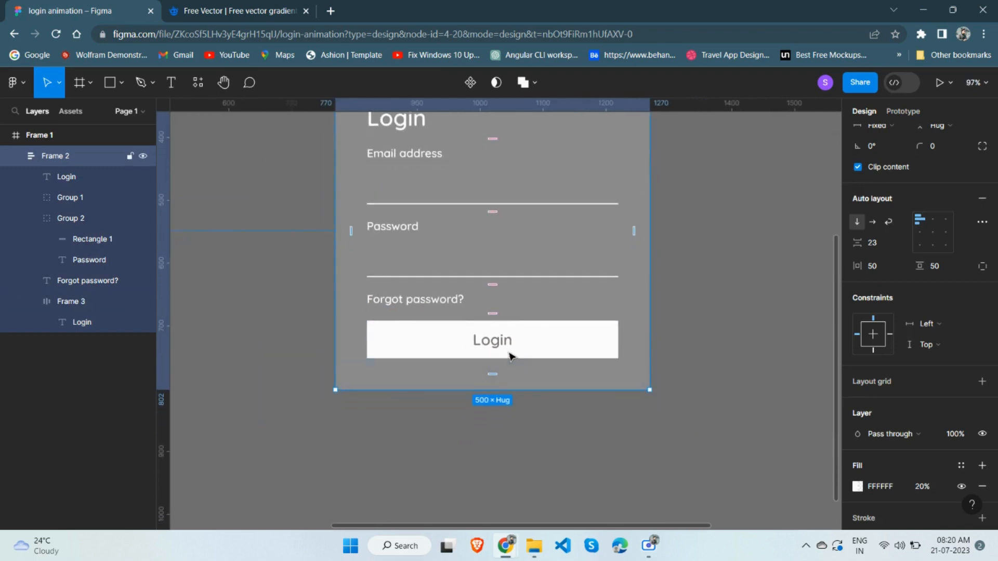
left_click(584, 345)
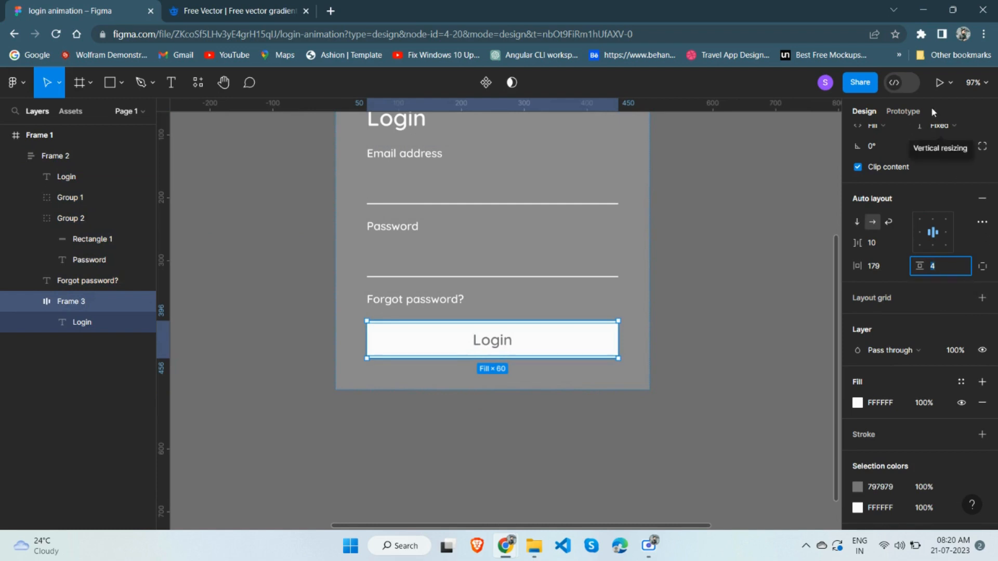
left_click(937, 152)
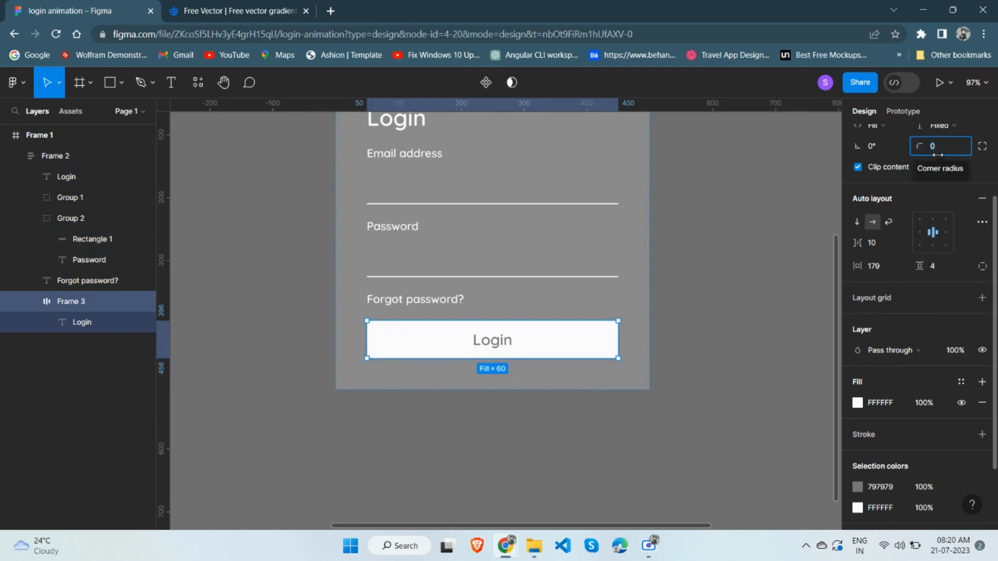
type("10")
key("Return")
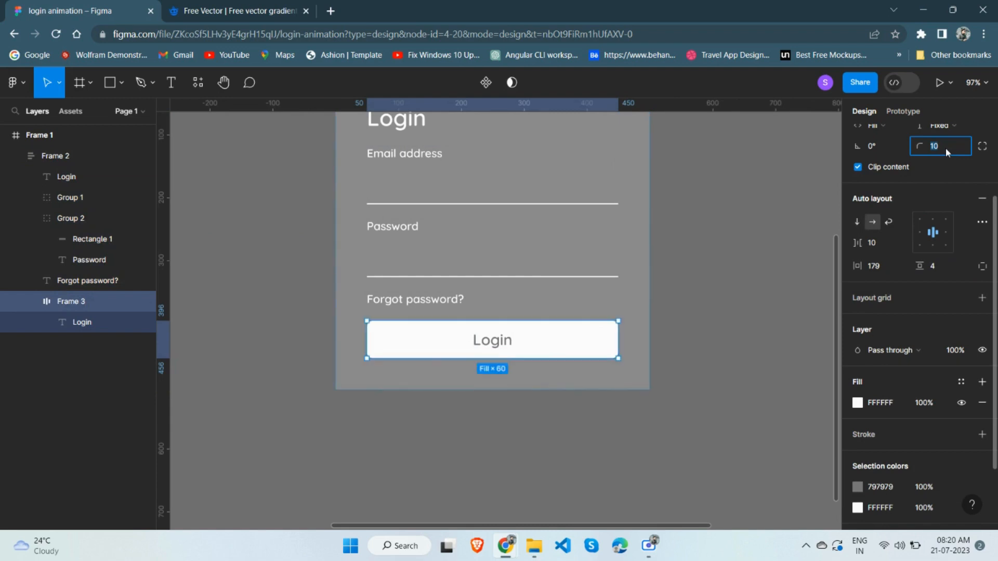
left_click(648, 333)
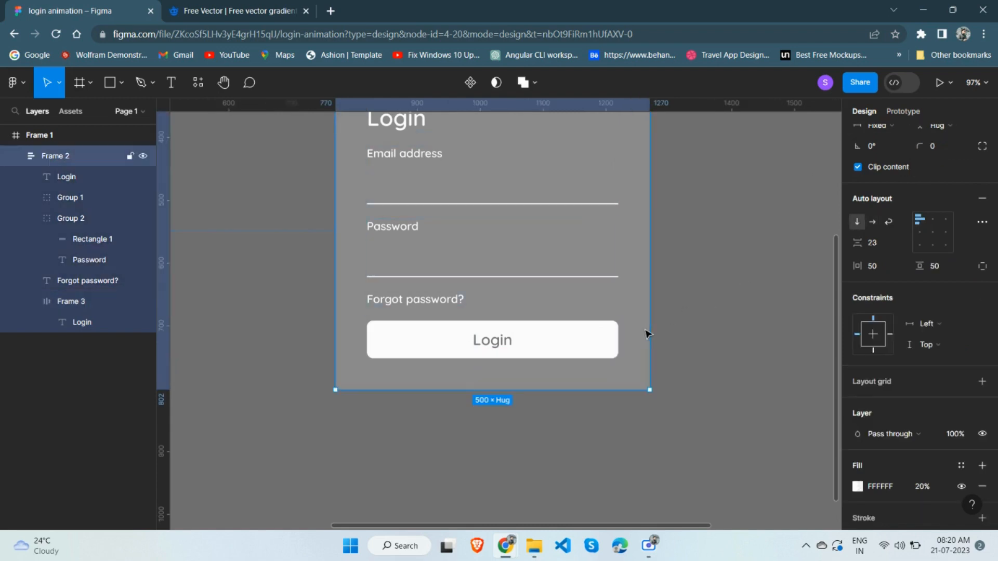
Duplicate the "Forgot password?" text and move the copy below the Login button in the card.
scroll(479, 359, "down", 2)
scroll(479, 365, "up", 3)
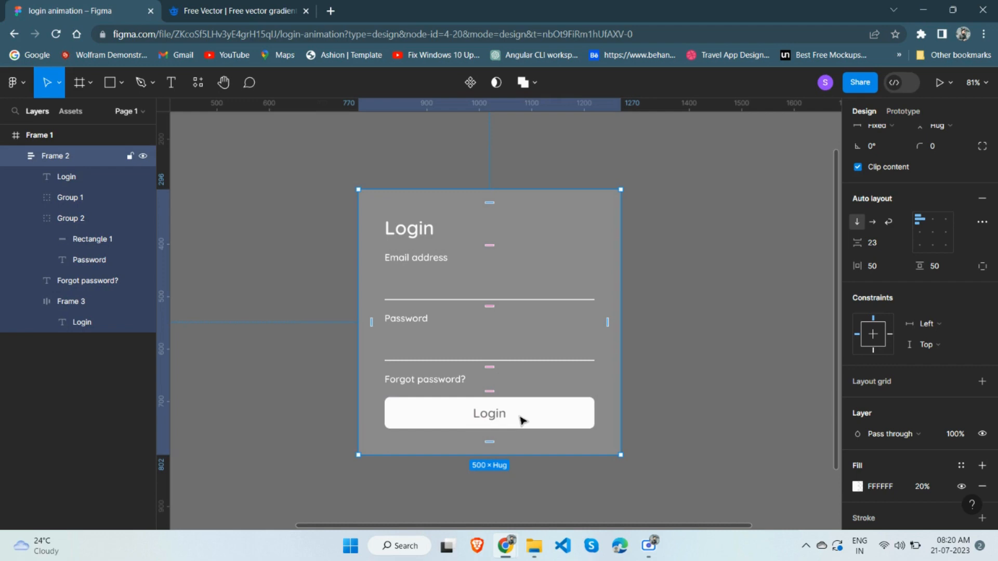
left_click(438, 381)
key("ctrl+d")
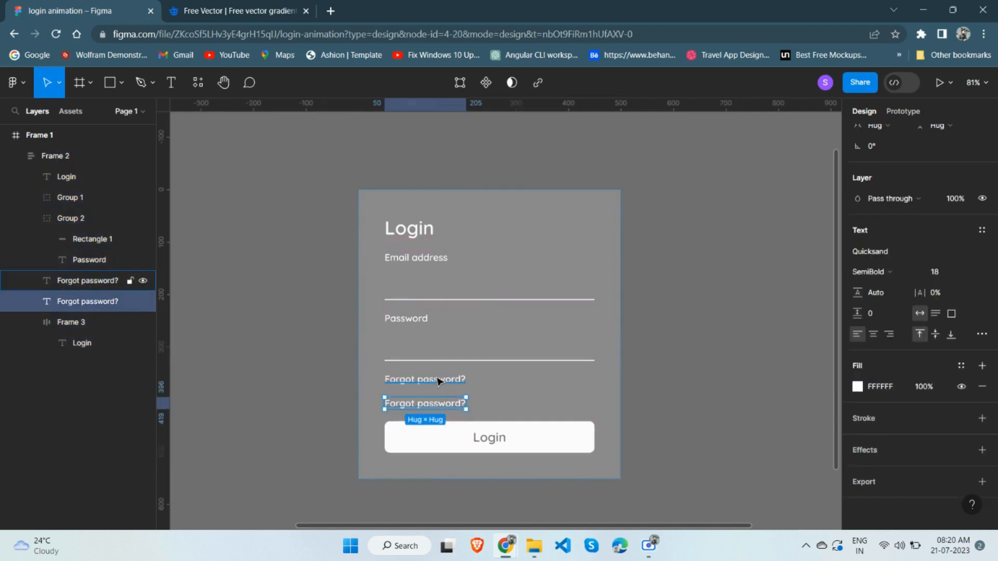
key("Down")
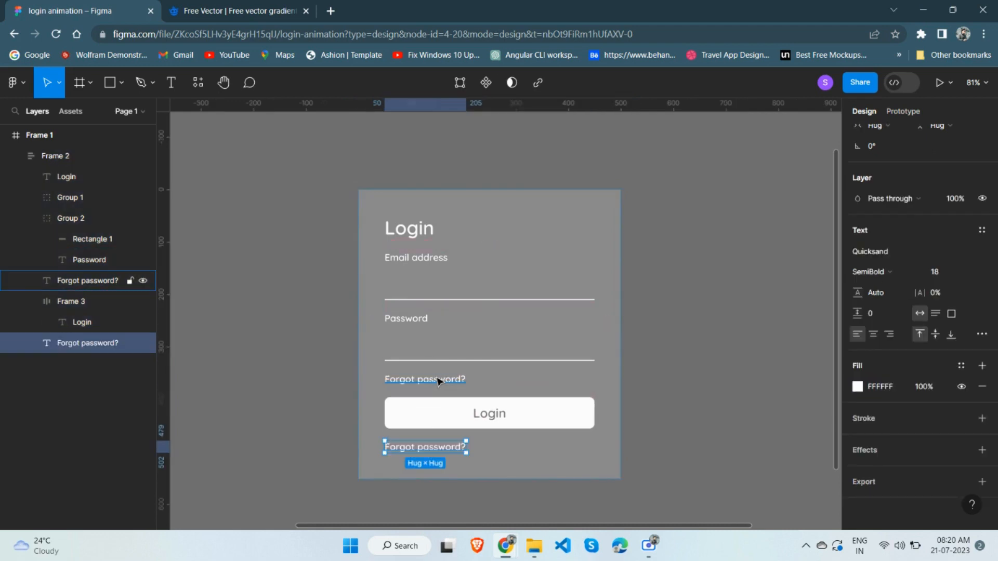
Replace the duplicated text below the button with "Don't have an account? Sign Up".
double_click(432, 454)
type("Don")
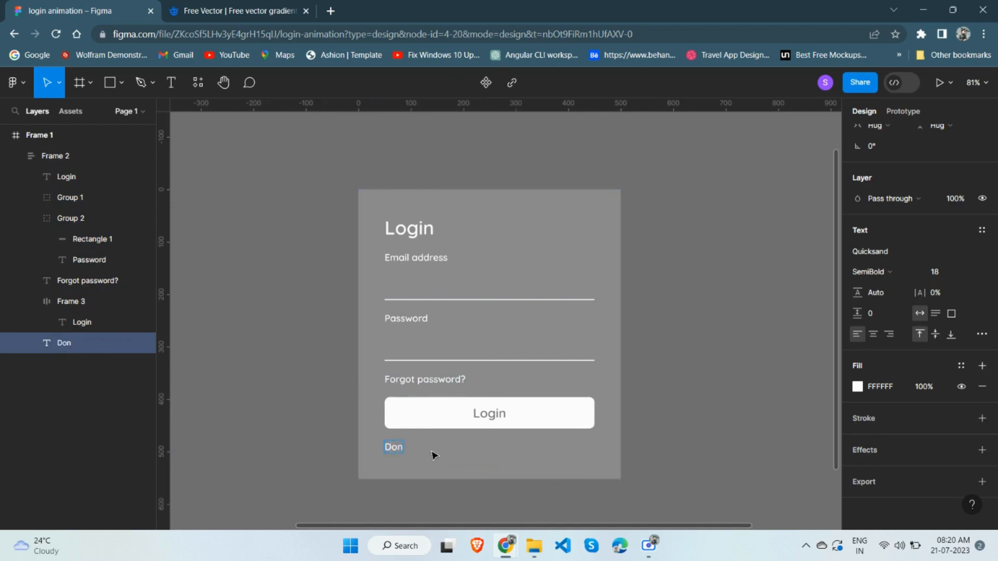
type("'t have and")
key("BackSpace")
type("account")
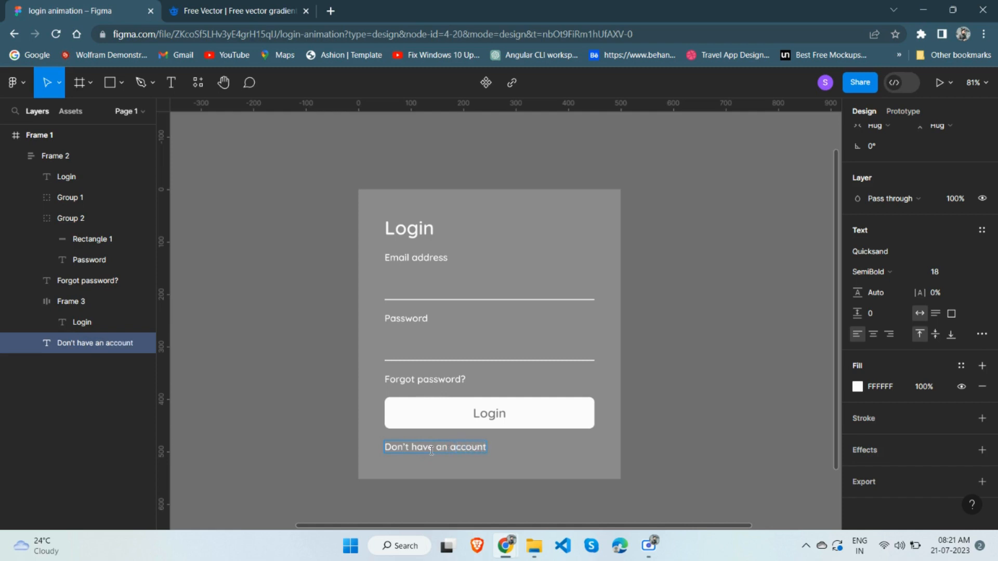
type("? Sign Up")
Set only the "Sign Up" part of the account text to the Bold font weight.
left_click_drag(495, 446, 516, 443)
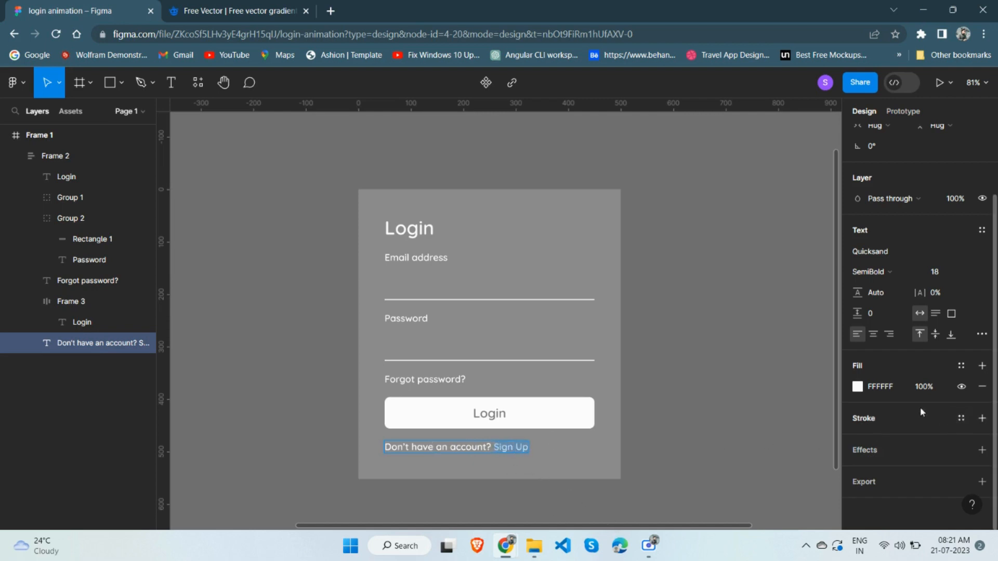
left_click(892, 271)
left_click(893, 256)
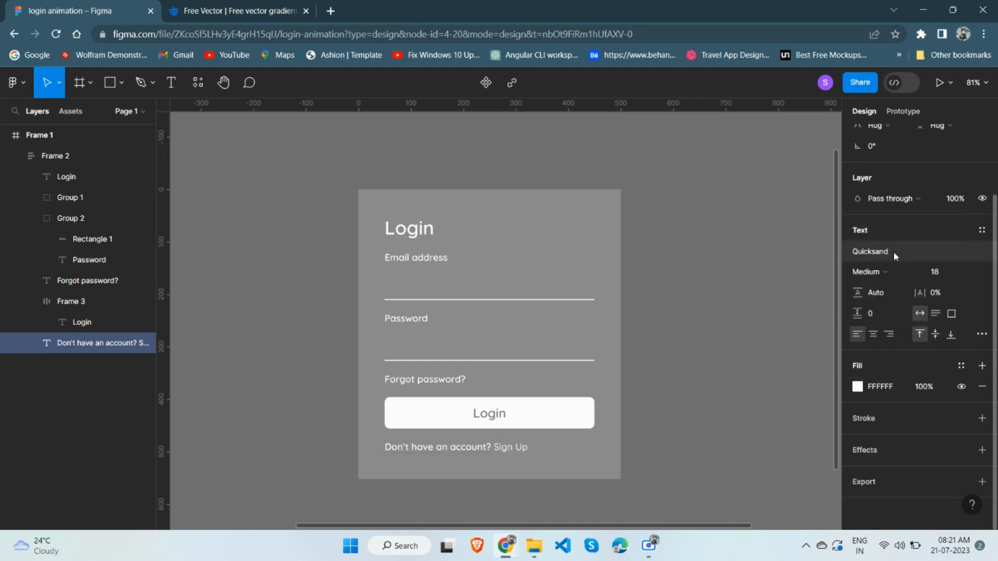
left_click(893, 270)
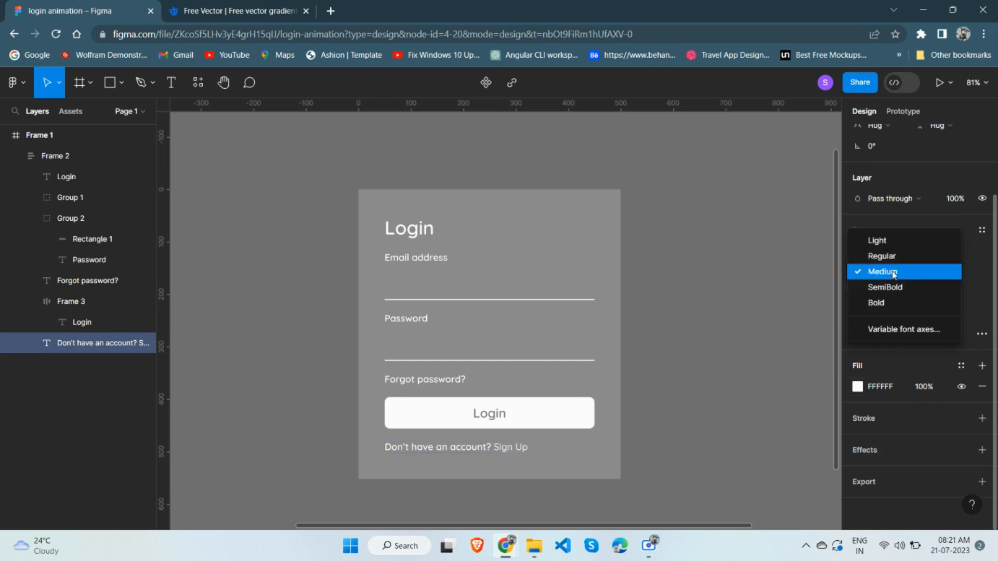
left_click(890, 304)
key("Escape")
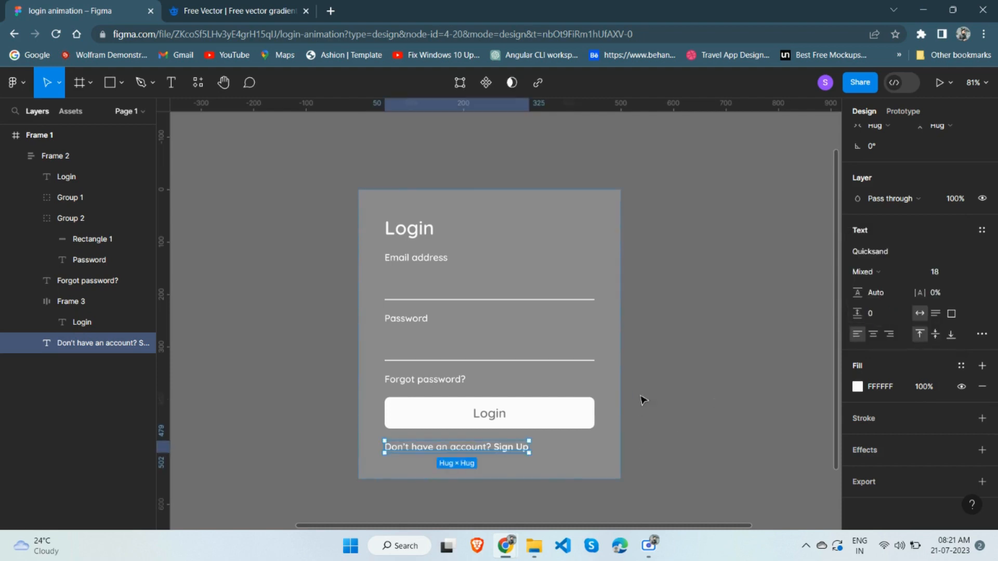
Center the login card horizontally and vertically within Frame 1.
left_click(649, 424)
scroll(650, 430, "down", 3)
scroll(504, 372, "down", 2)
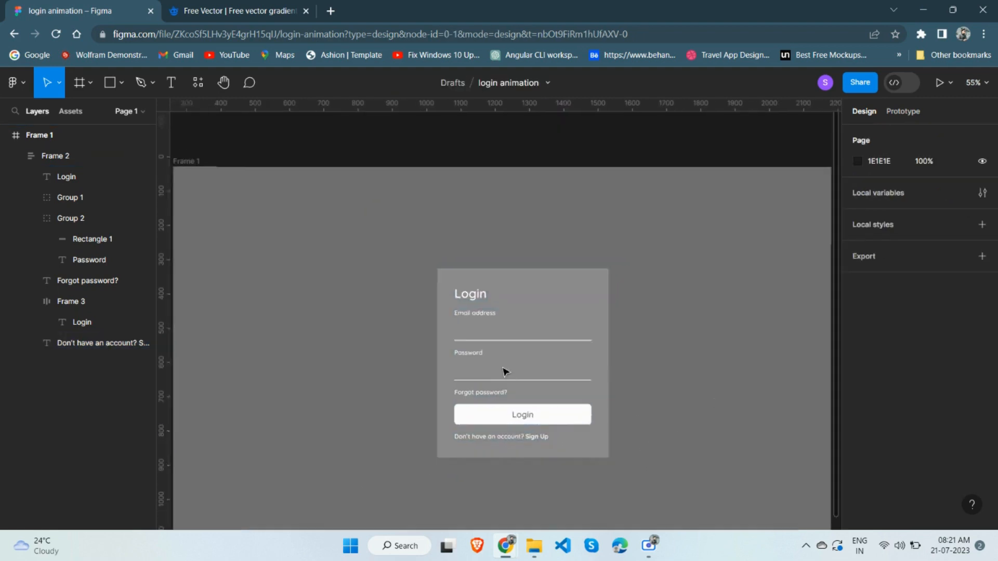
left_click(574, 350)
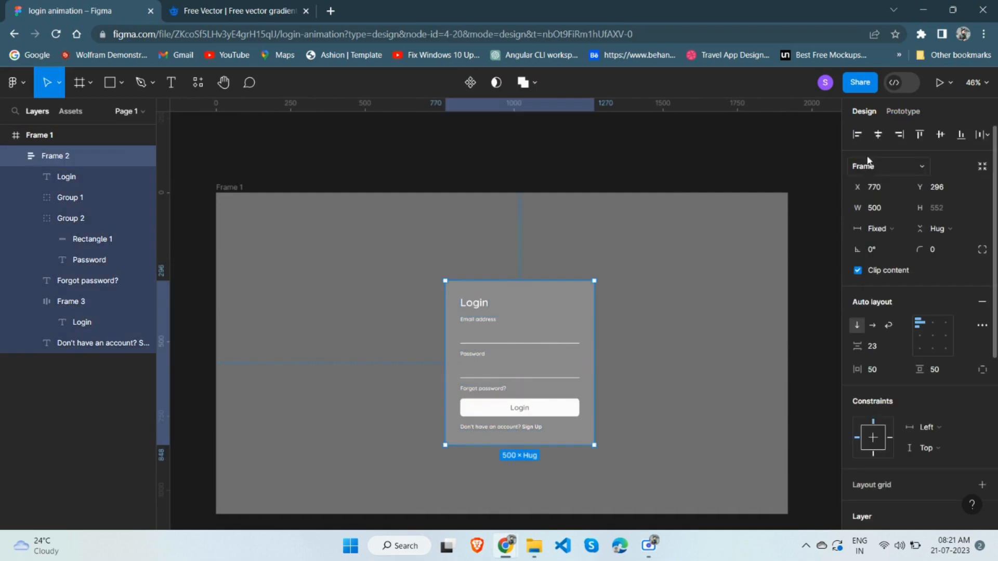
left_click(878, 134)
left_click(940, 134)
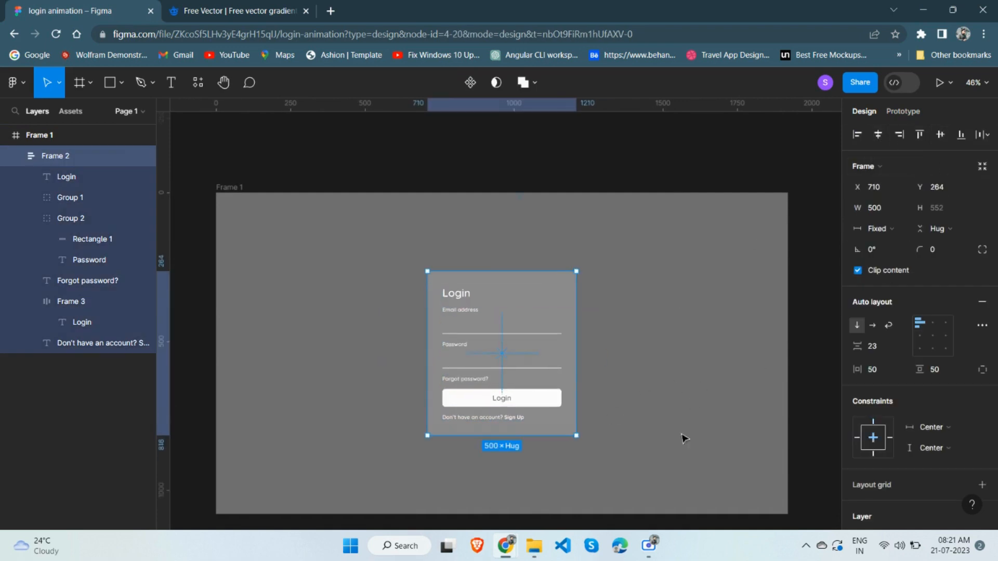
left_click(626, 387)
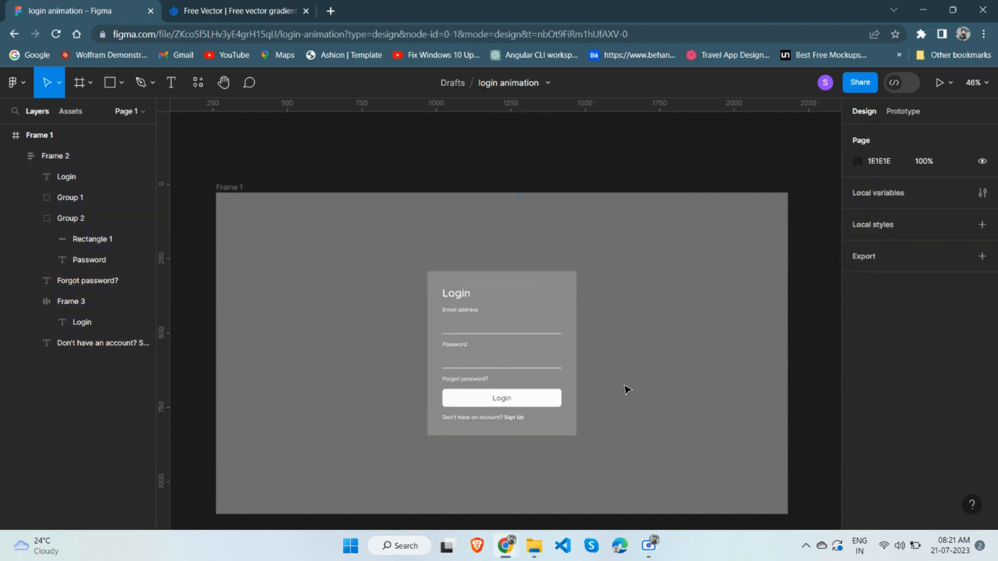
Set the login card's corner radius to 10.
left_click(572, 430)
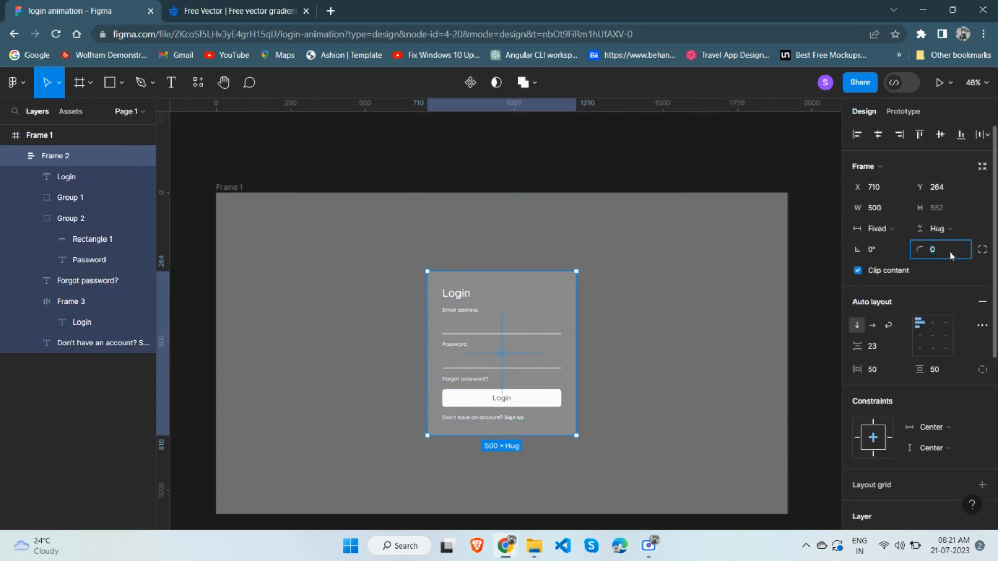
type("10")
key("Return")
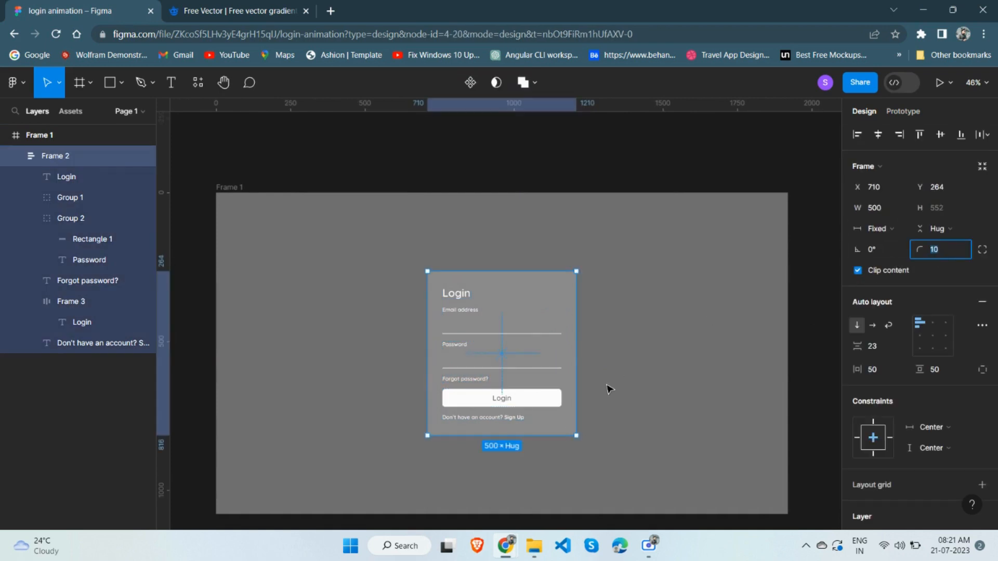
left_click(609, 389)
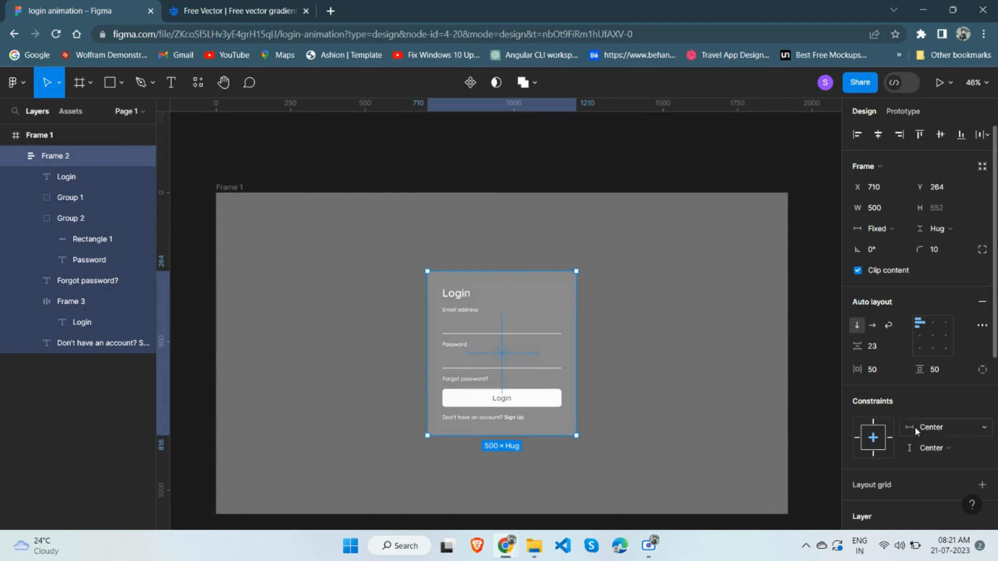
Add a Background blur effect with a blur of 30 to the login card.
scroll(914, 426, "down", 6)
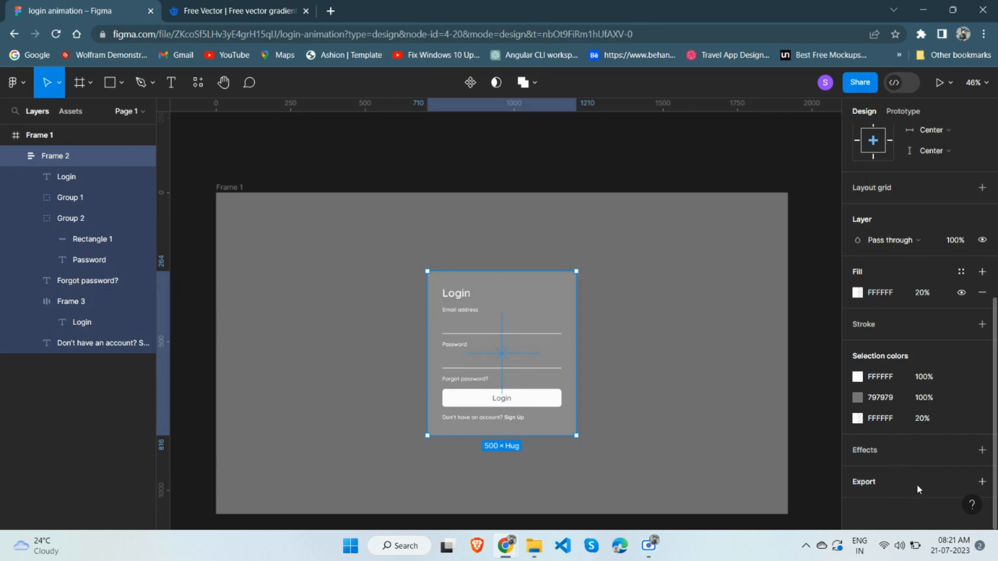
left_click(921, 456)
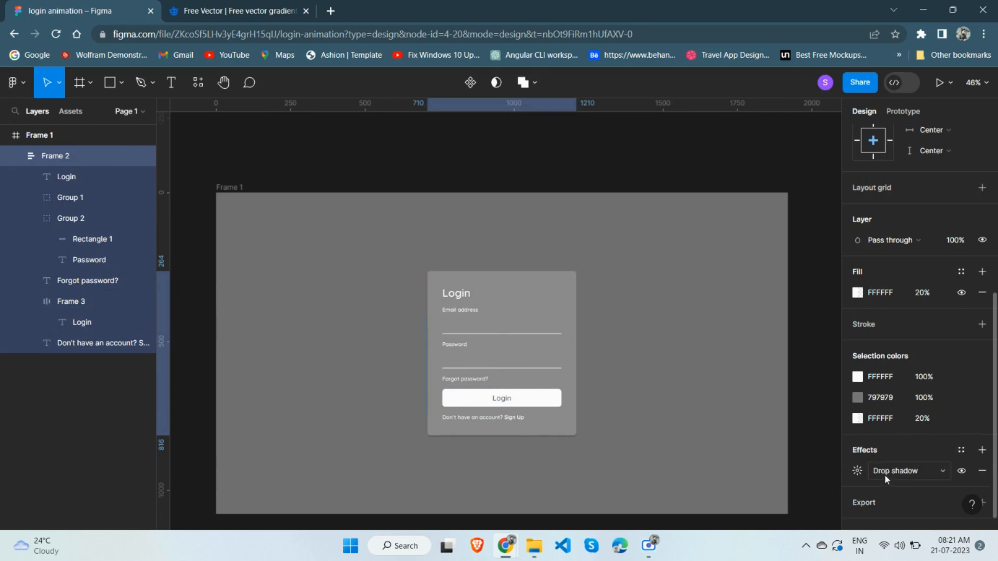
left_click(858, 470)
left_click(930, 477)
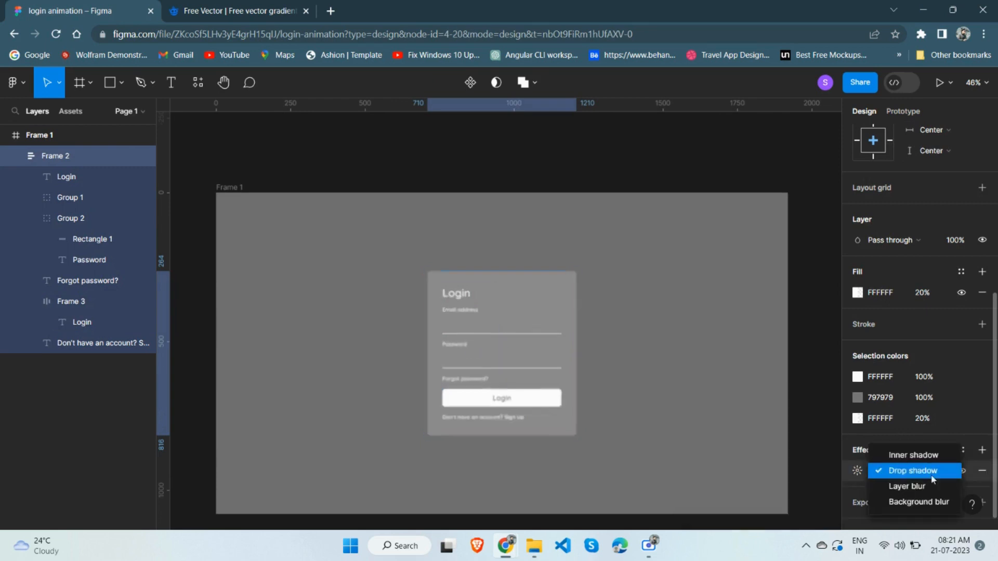
left_click(915, 503)
left_click(860, 475)
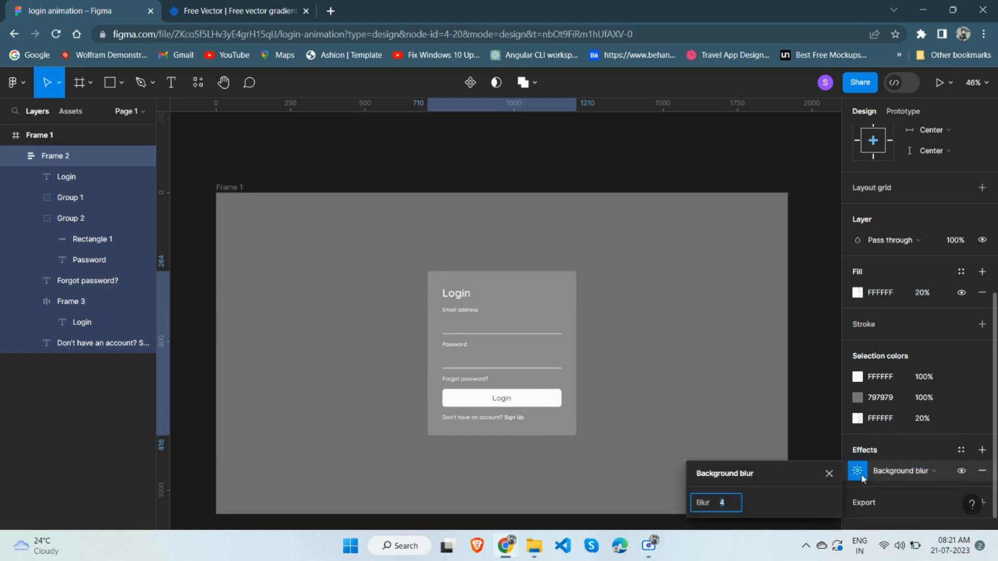
type("30")
key("Return")
left_click(770, 414)
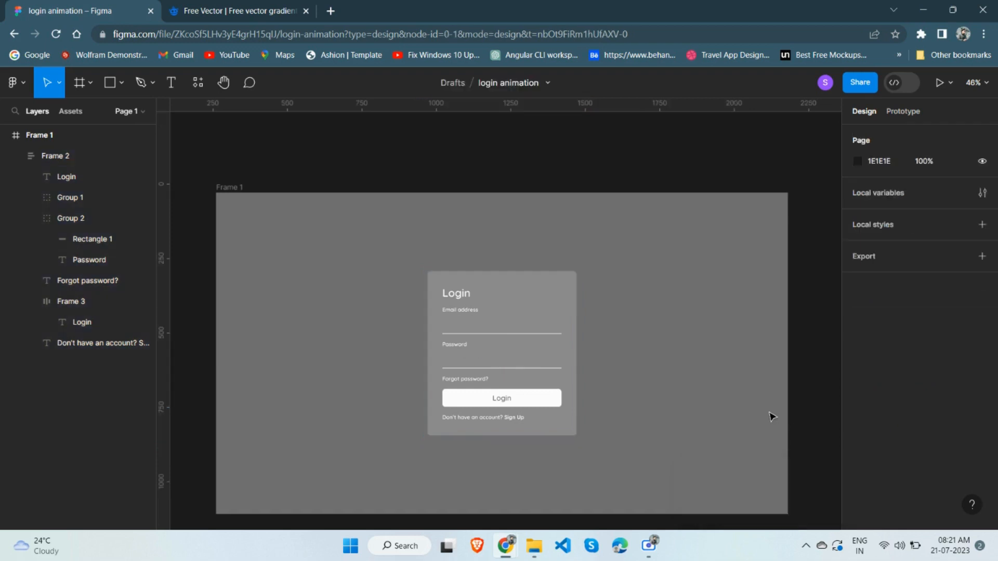
Switch to Freepik, close the blue gradient preview, examine the similar background images and return to the Figma file.
scroll(499, 339, "down", 2)
scroll(488, 388, "down", 1)
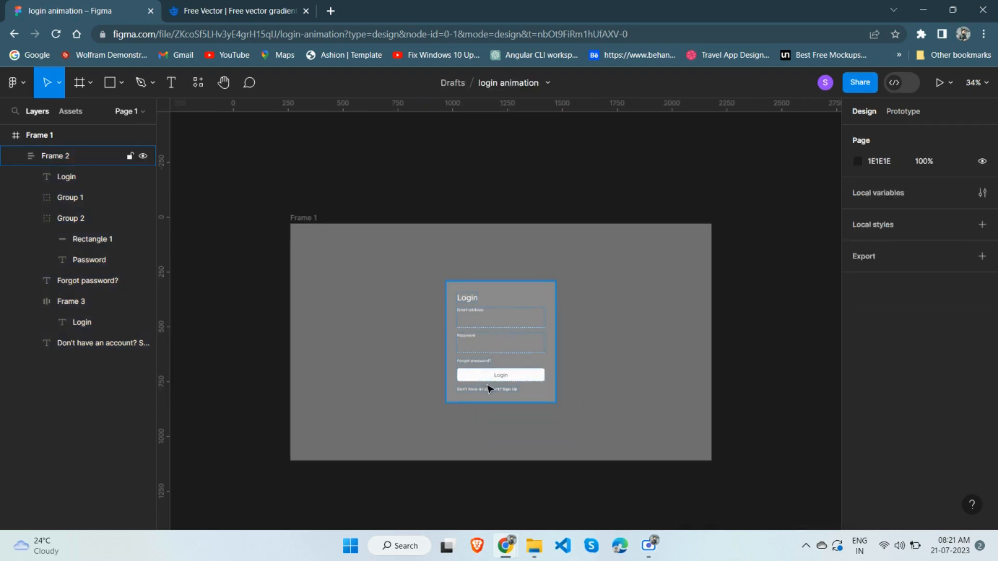
scroll(370, 405, "down", 1)
scroll(368, 403, "down", 1)
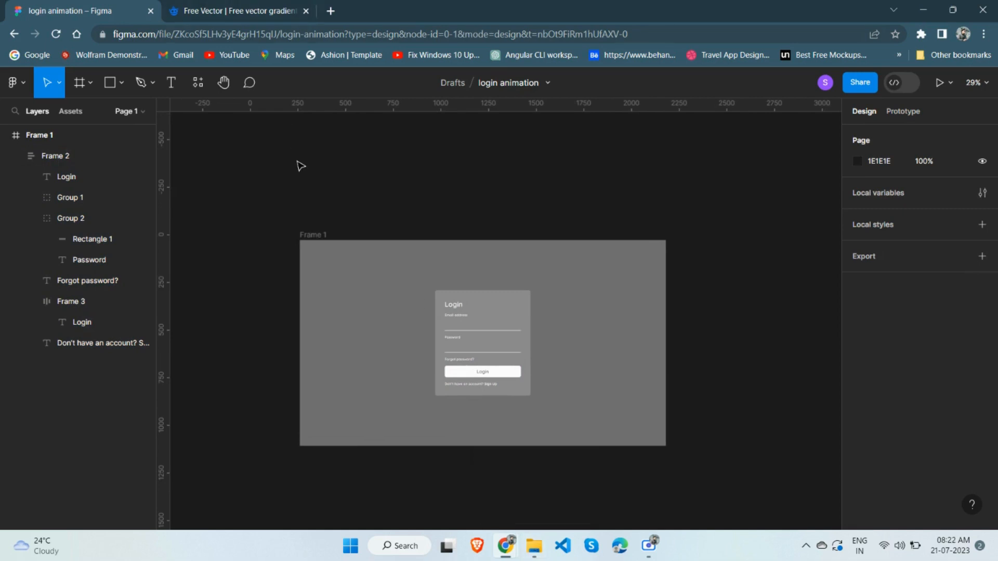
left_click(217, 4)
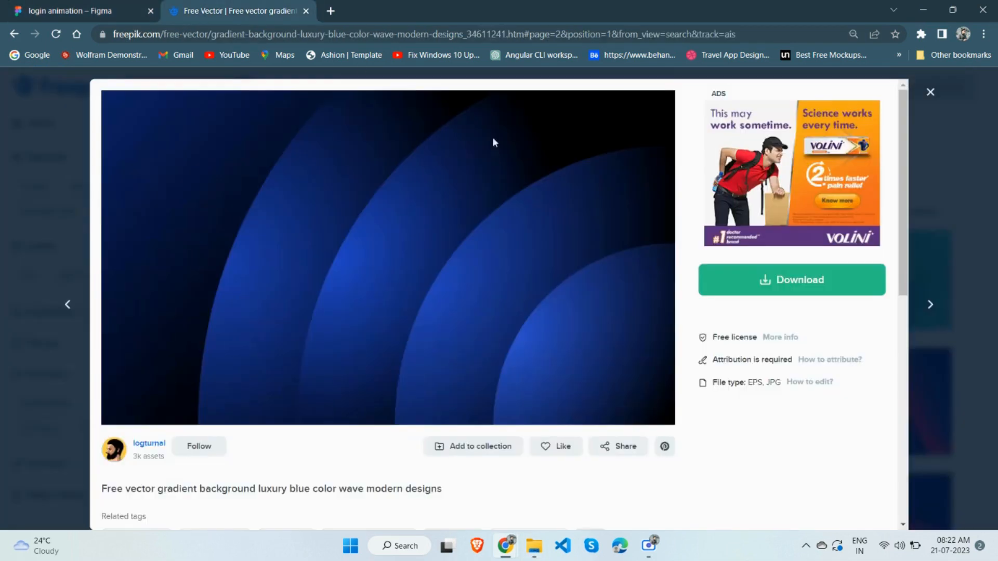
left_click(931, 92)
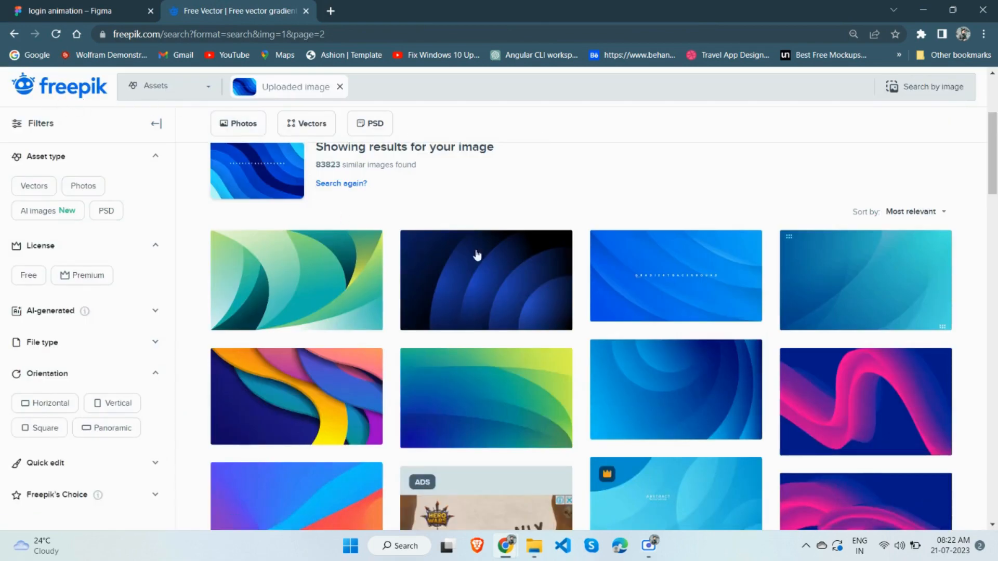
scroll(457, 296, "down", 10)
scroll(449, 291, "down", 4)
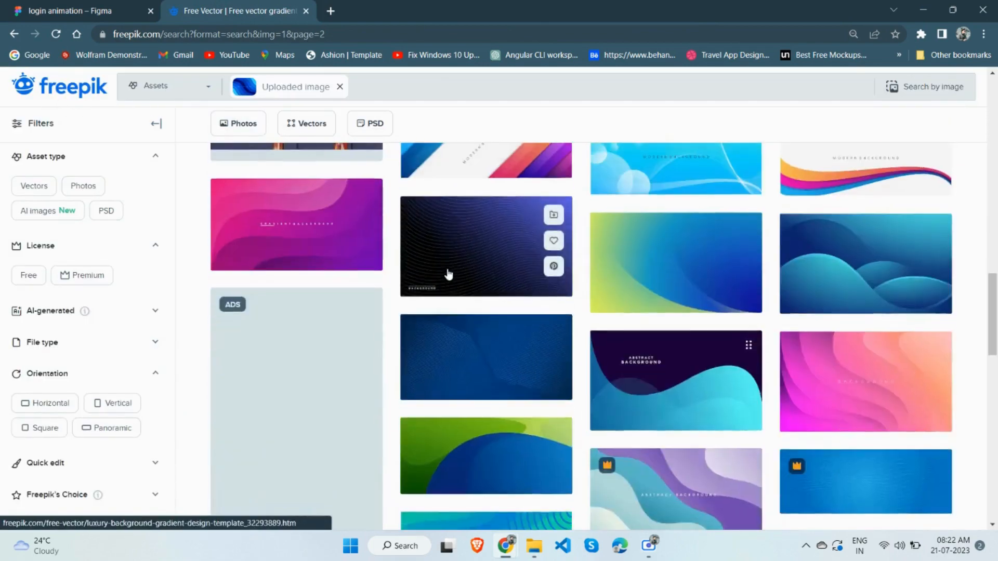
scroll(448, 276, "up", 5)
left_click(120, 15)
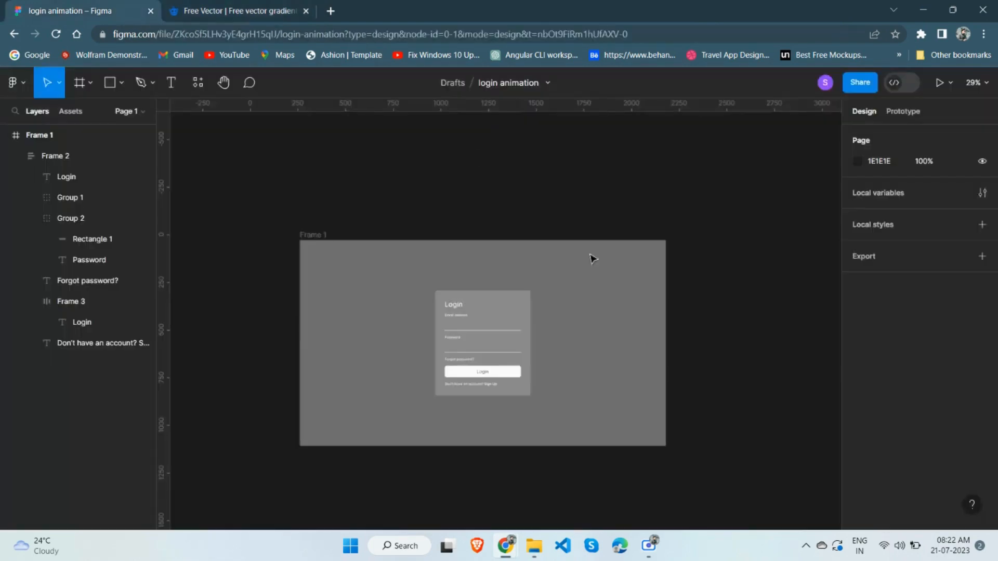
Import the image 34611241_1_fseafaww1 from the login animation folder onto the canvas and position it over Frame 1.
left_click(535, 545)
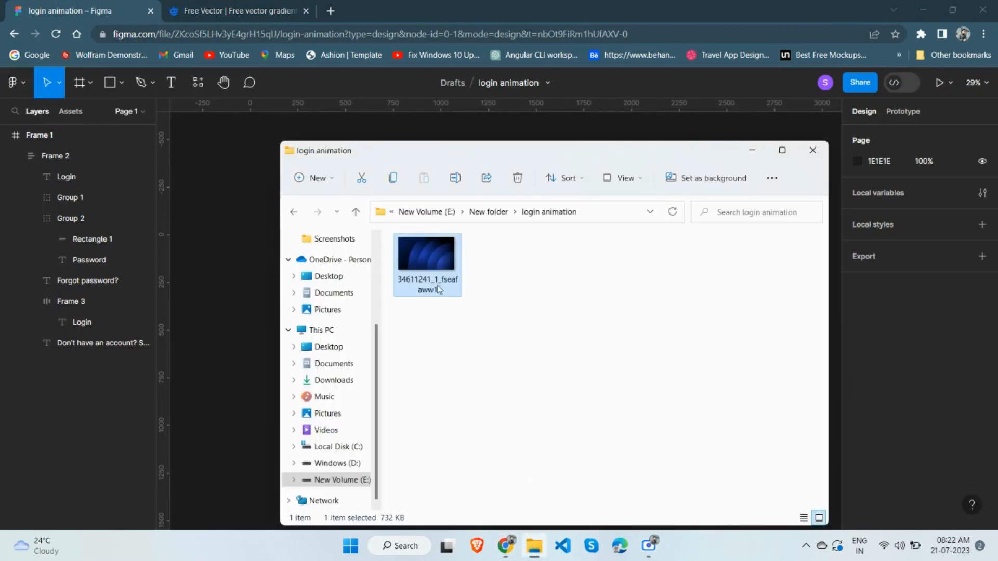
left_click_drag(438, 290, 255, 314)
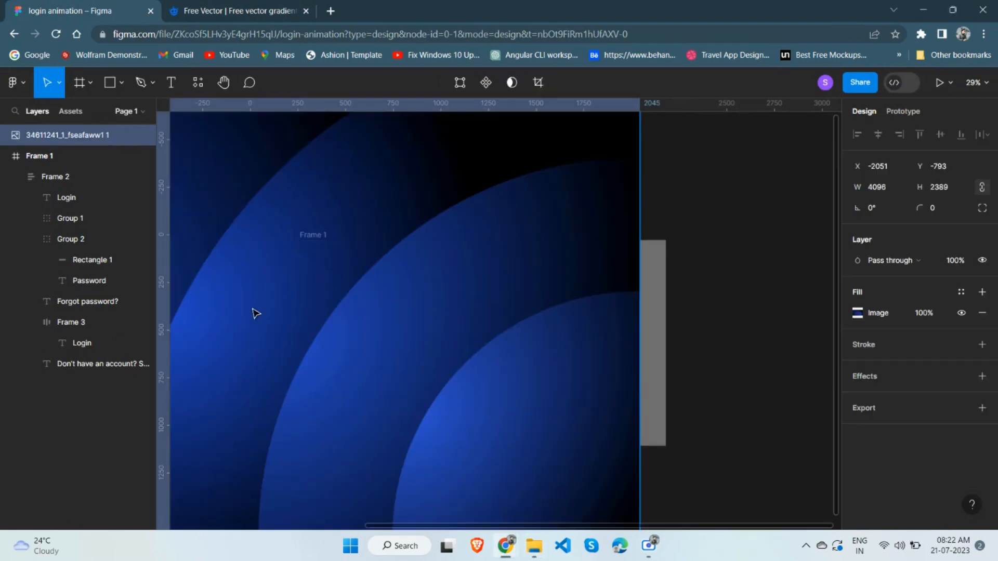
left_click_drag(384, 402, 445, 314)
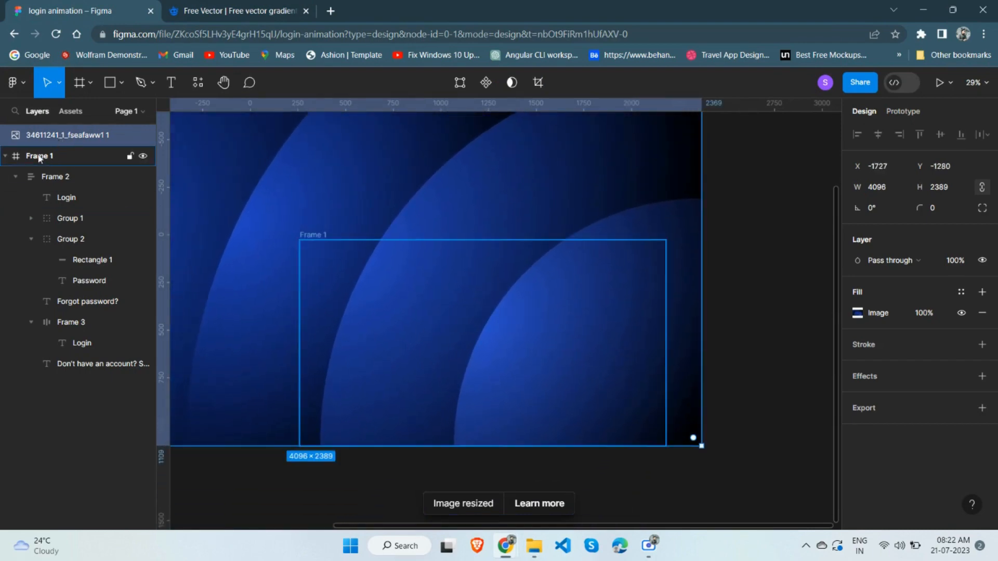
Nest the background image inside Frame 1 and align it to the frame's right and bottom edges.
left_click(16, 177)
left_click_drag(51, 143, 52, 165)
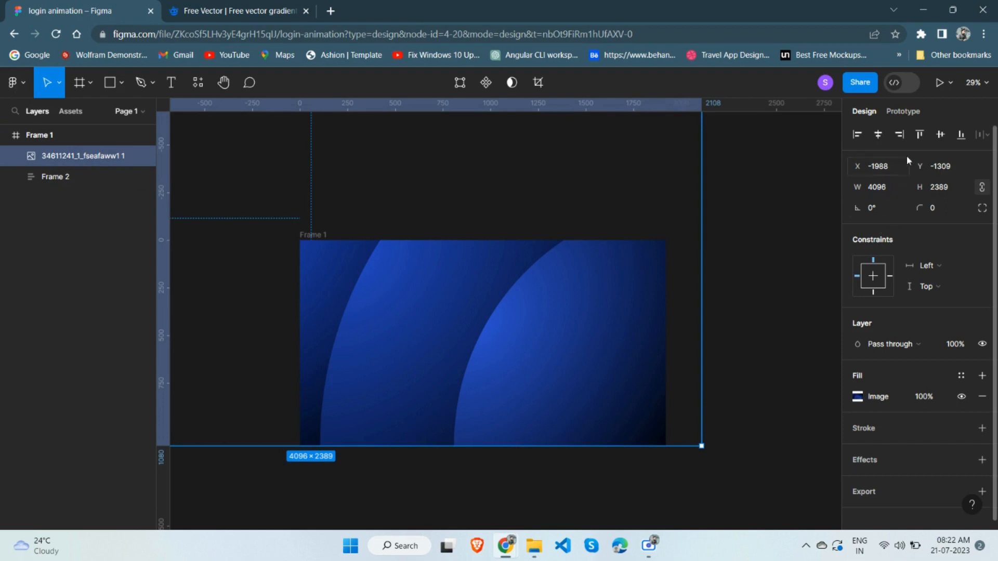
left_click(897, 135)
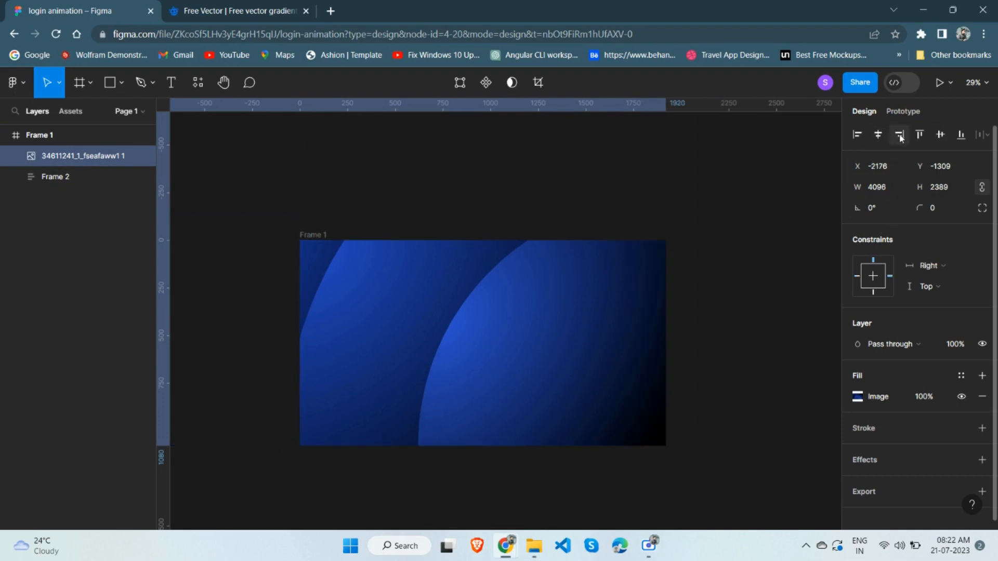
left_click(960, 135)
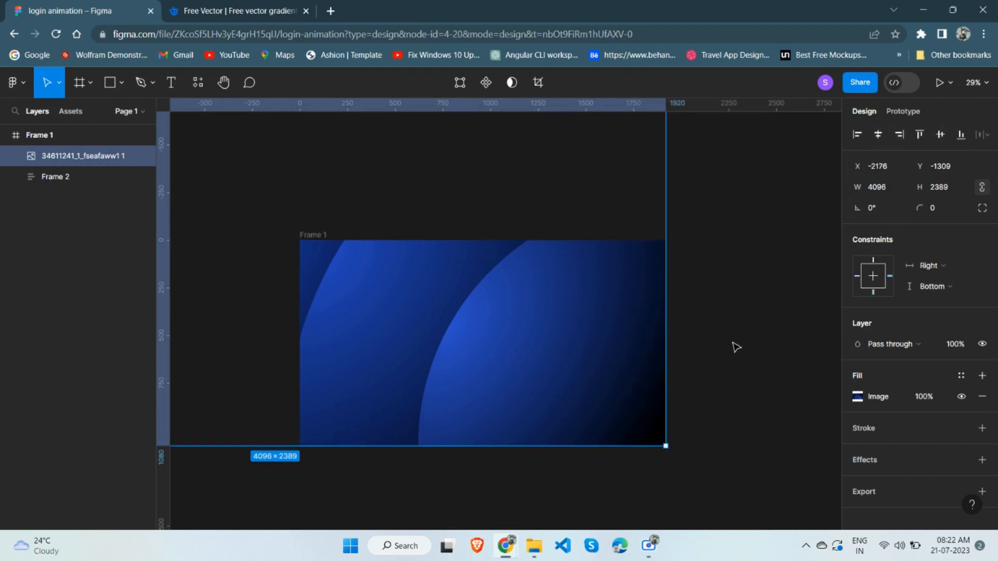
Move the background image below the login card in Frame 1's layer order.
scroll(707, 318, "down", 3)
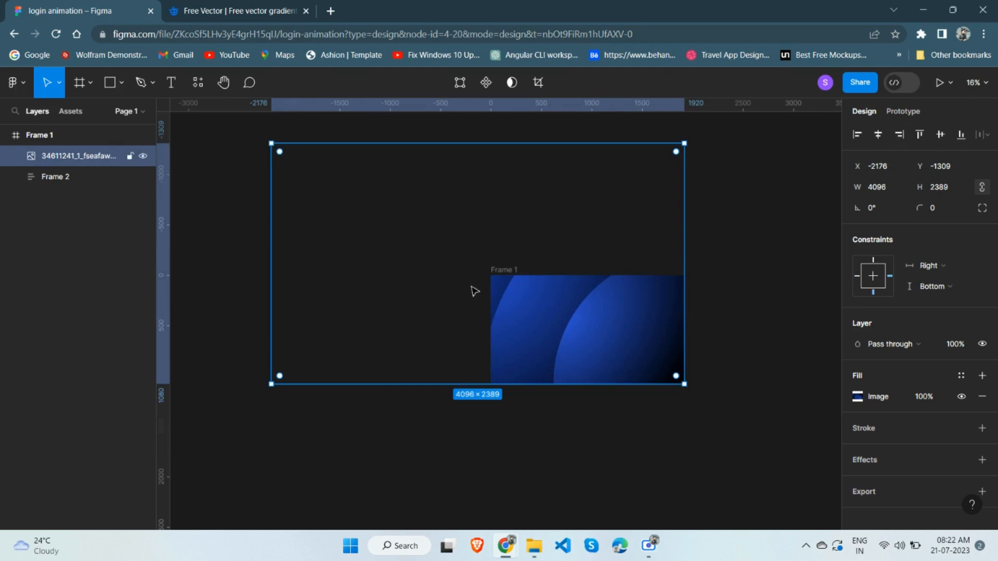
left_click_drag(78, 158, 76, 190)
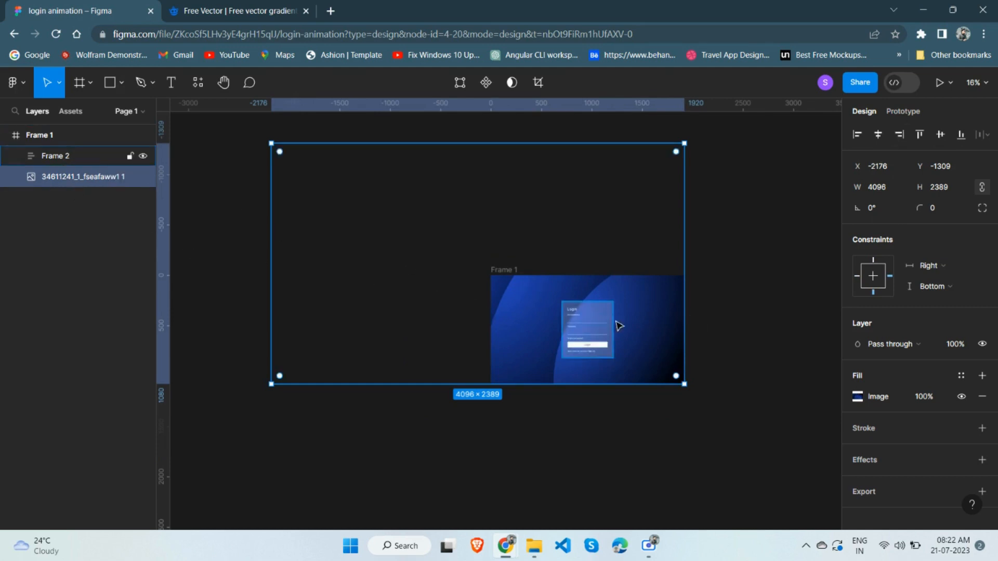
scroll(619, 326, "up", 5)
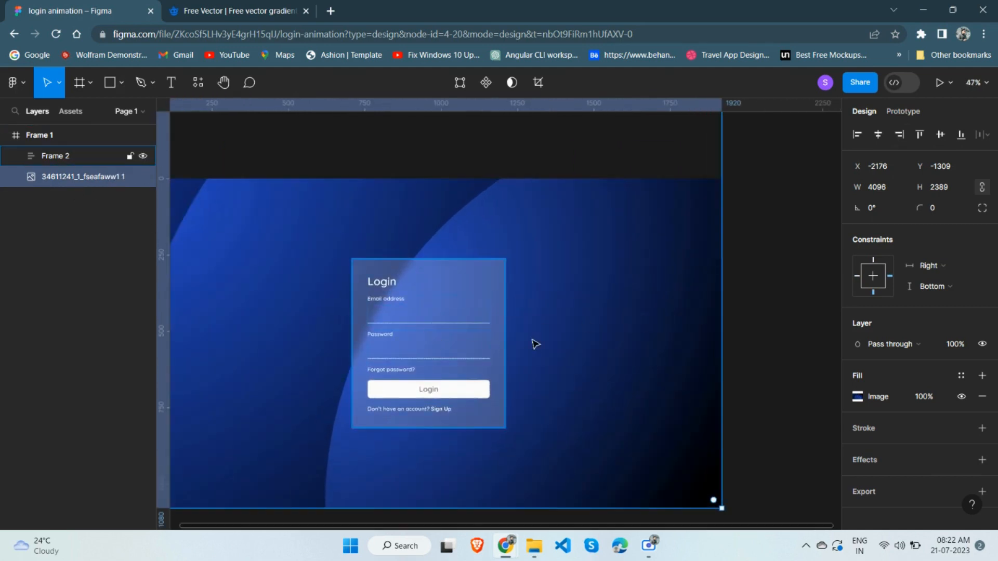
Duplicate Frame 1 with its contents and place the copy beside the original on its right.
scroll(494, 351, "down", 4)
key("Escape")
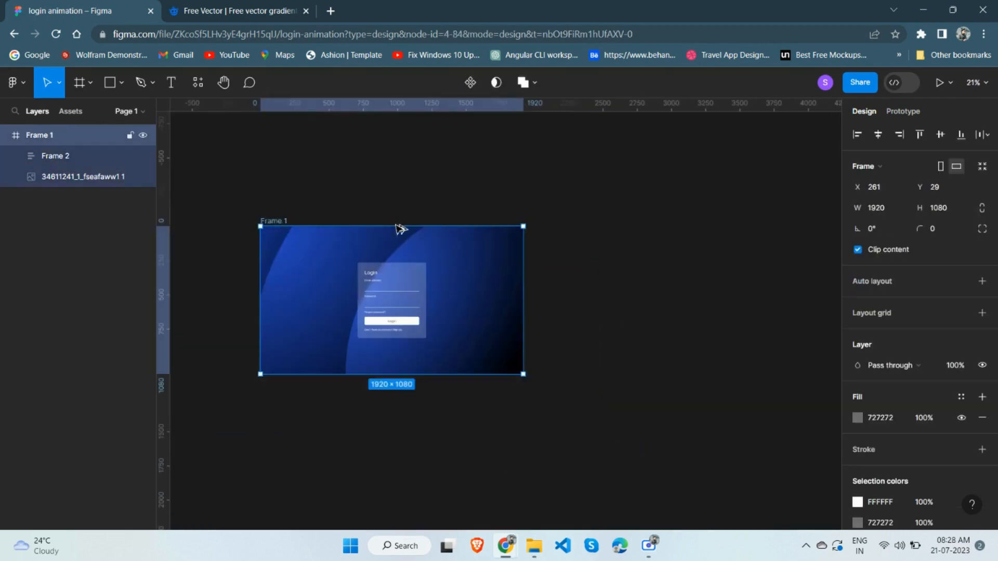
left_click_drag(397, 225, 574, 224)
scroll(551, 234, "right", 3)
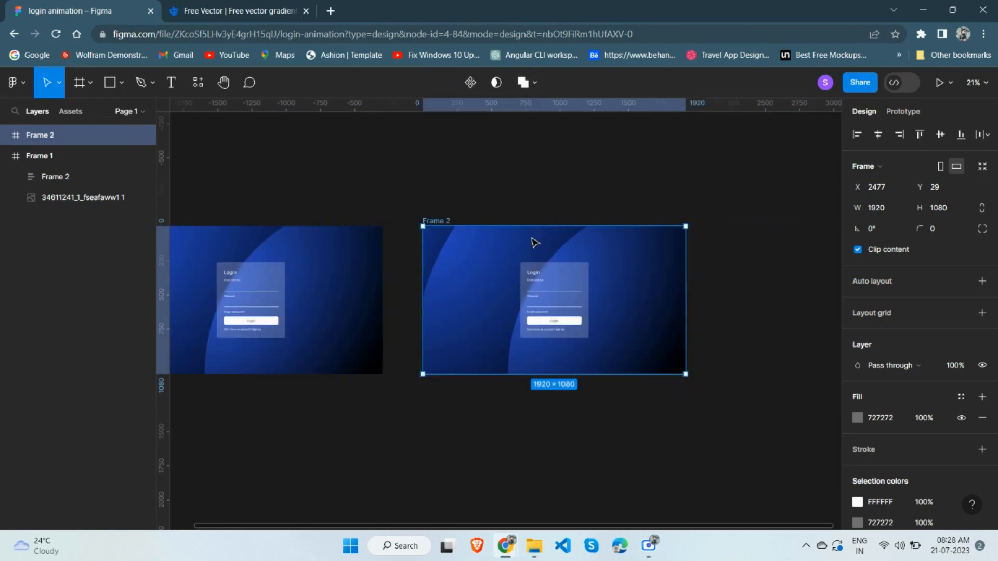
Align the background image in the duplicated frame to that frame's left and top edges.
left_click(474, 275)
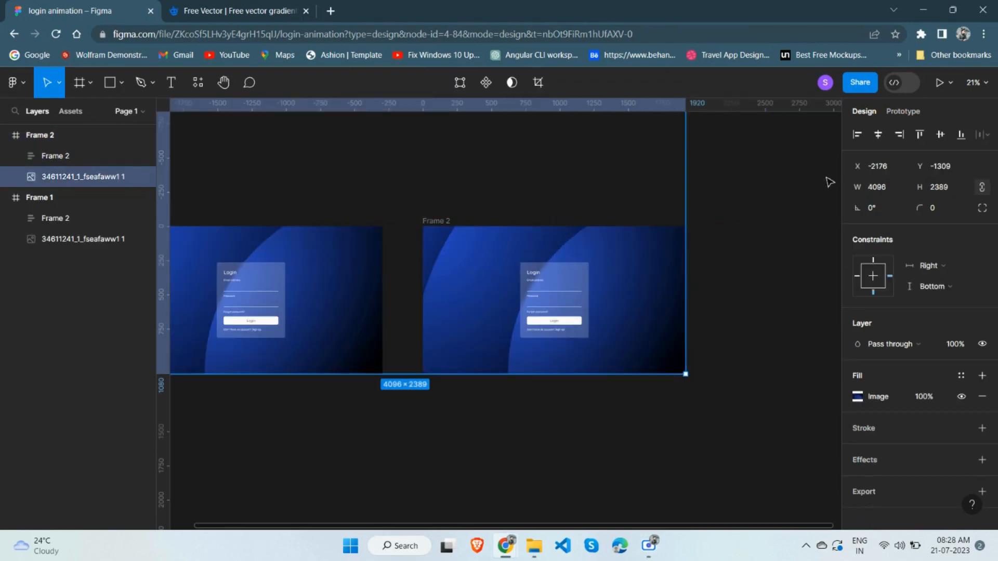
left_click(857, 135)
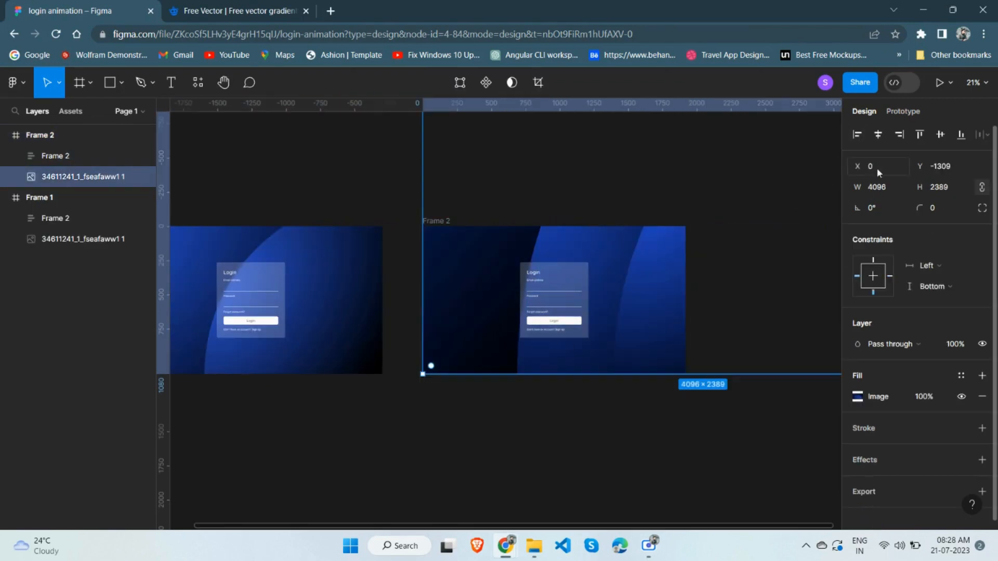
left_click(919, 135)
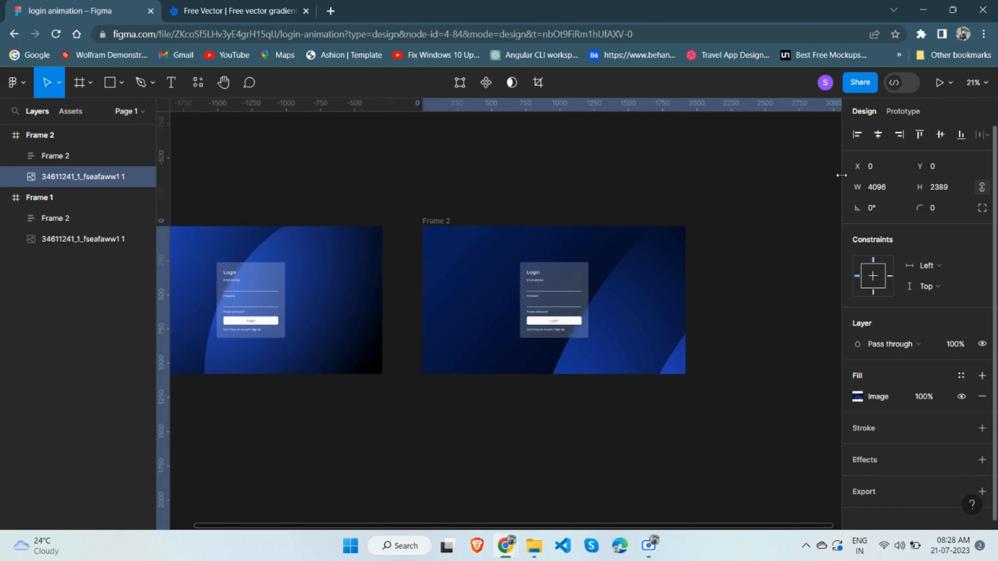
left_click(462, 198)
scroll(405, 233, "left", 3)
scroll(400, 237, "down", 1)
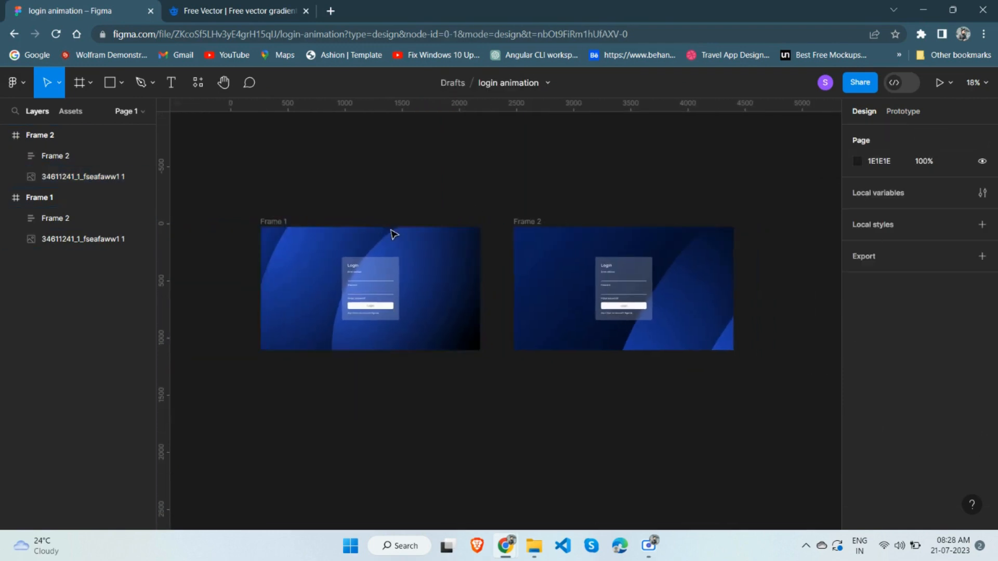
Create a prototype connection from Frame 1 to Frame 2 with the After delay trigger.
left_click(275, 221)
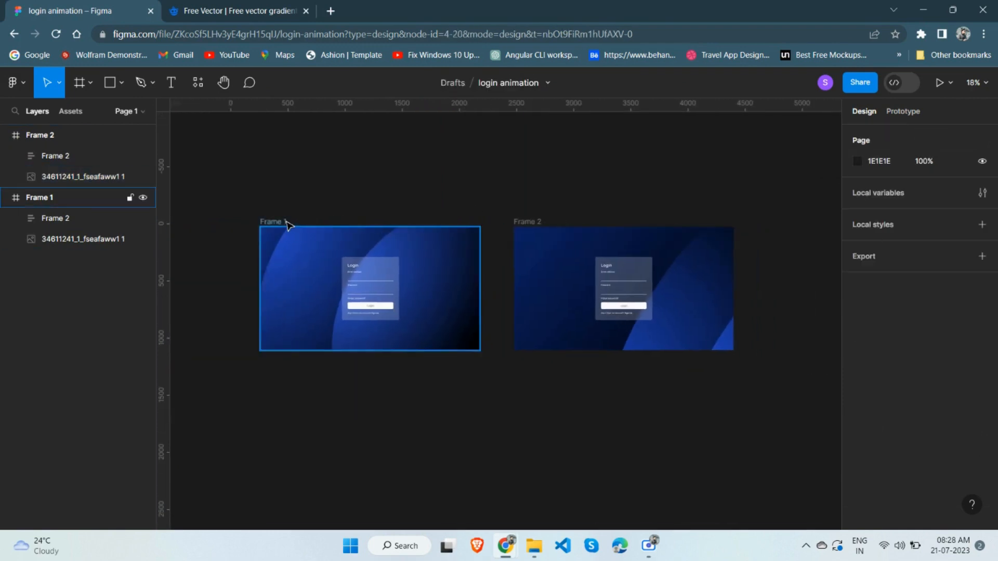
left_click(904, 111)
left_click_drag(480, 289, 529, 225)
left_click(470, 322)
left_click(466, 483)
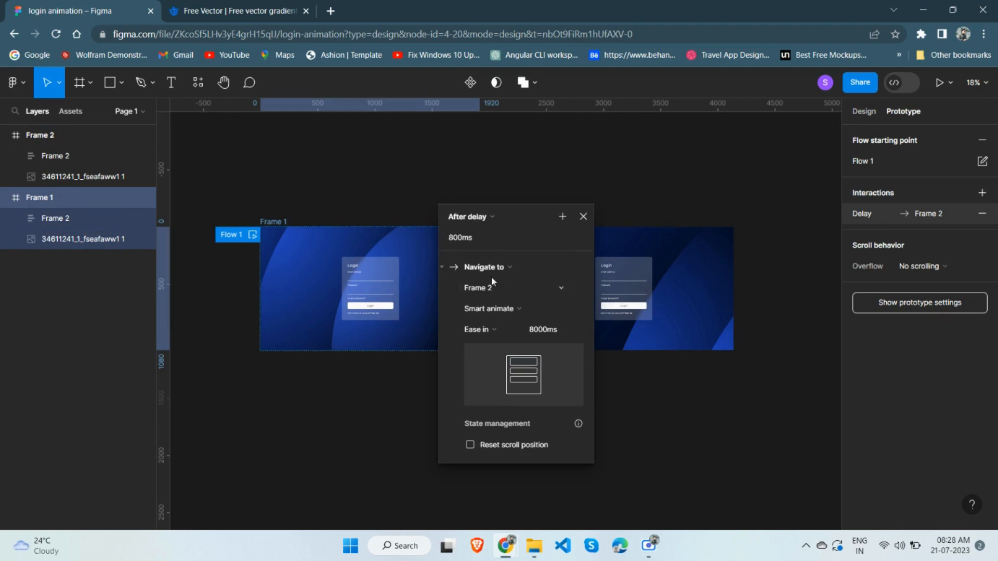
Use Smart animate with Ease in and a duration of 8000 ms for the transition from Frame 1 to Frame 2.
left_click(493, 310)
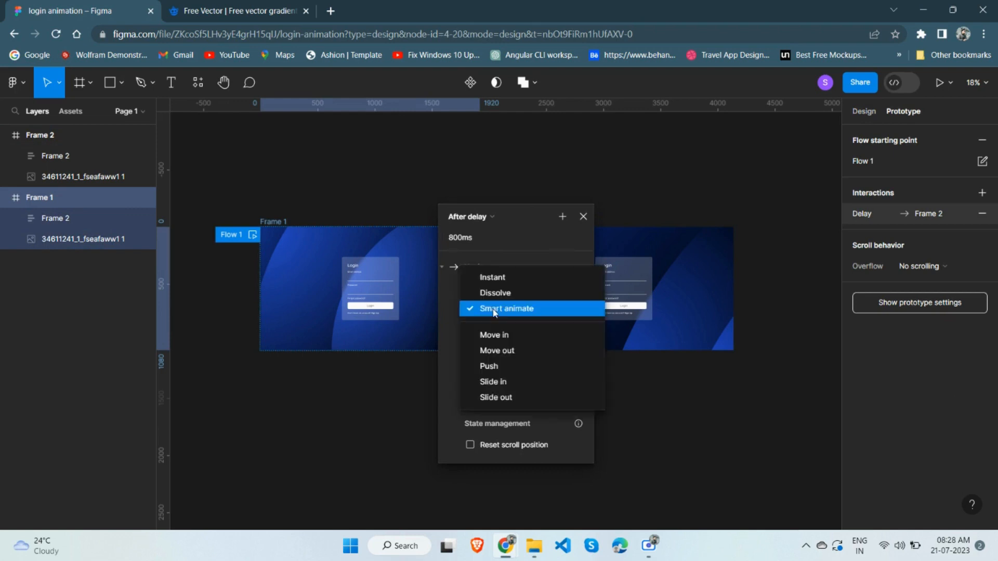
left_click(494, 310)
left_click(493, 328)
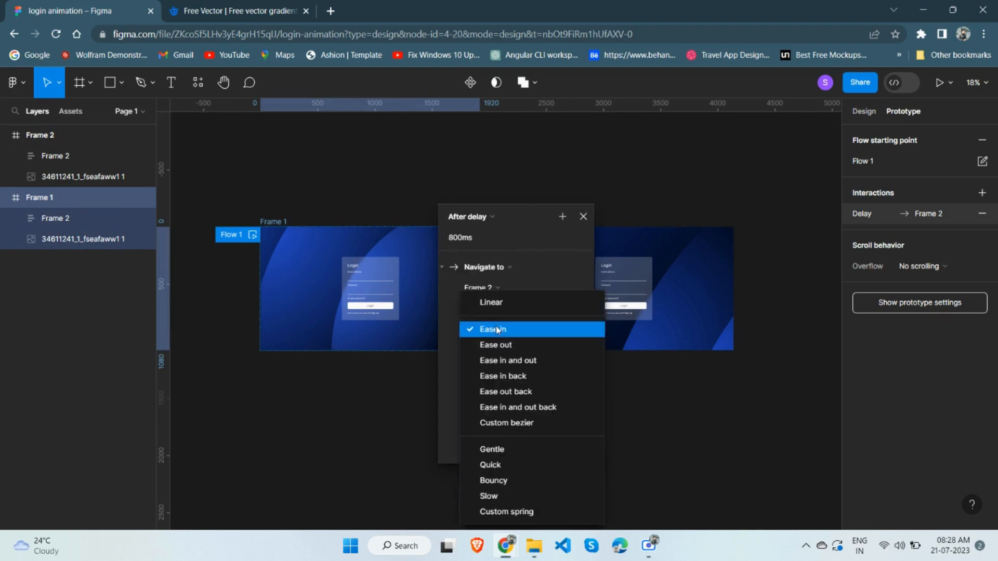
left_click(494, 329)
left_click(555, 332)
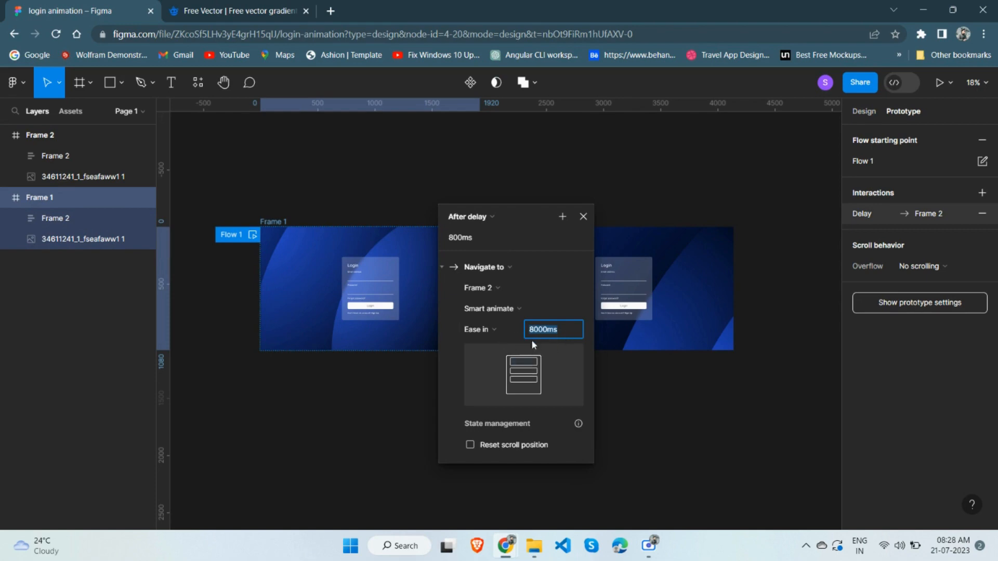
left_click(583, 218)
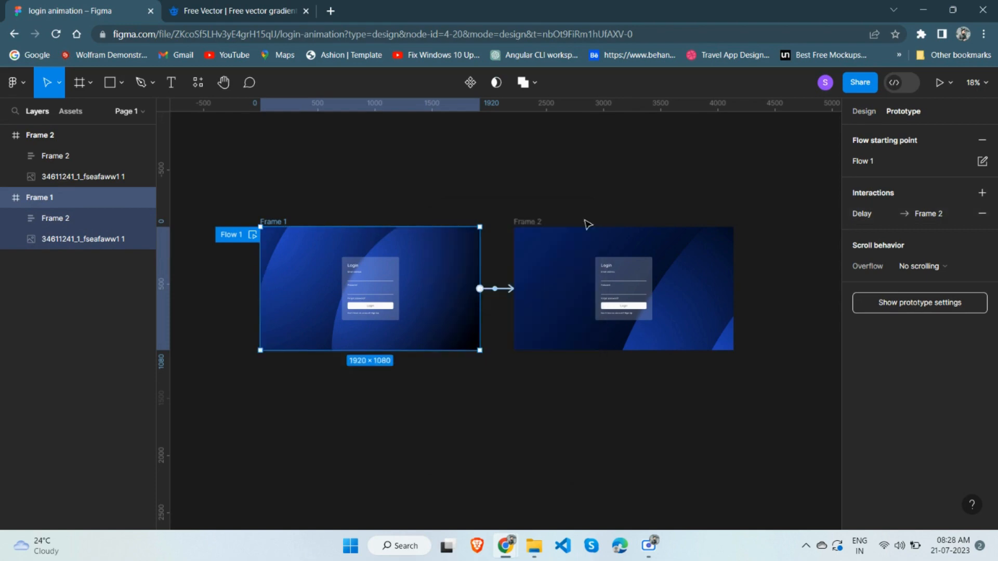
Create a return prototype connection from Frame 2 to Frame 1 with the After delay trigger.
left_click(540, 223)
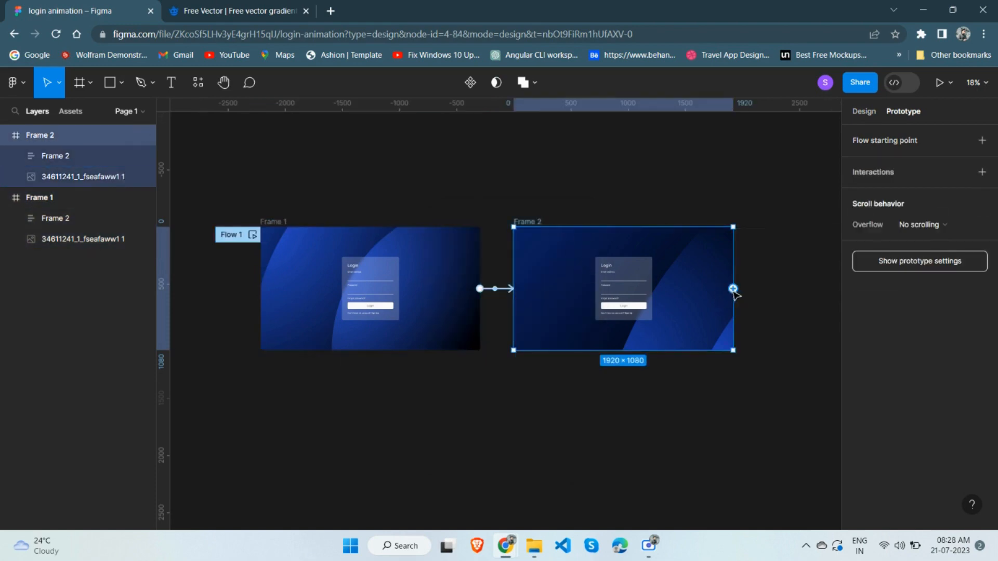
left_click_drag(480, 317, 476, 309)
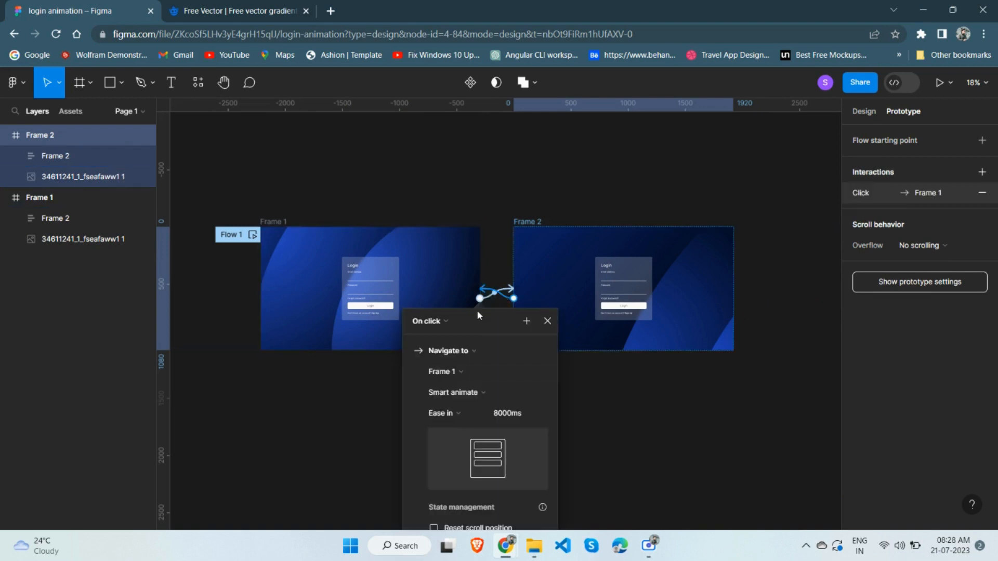
left_click(443, 322)
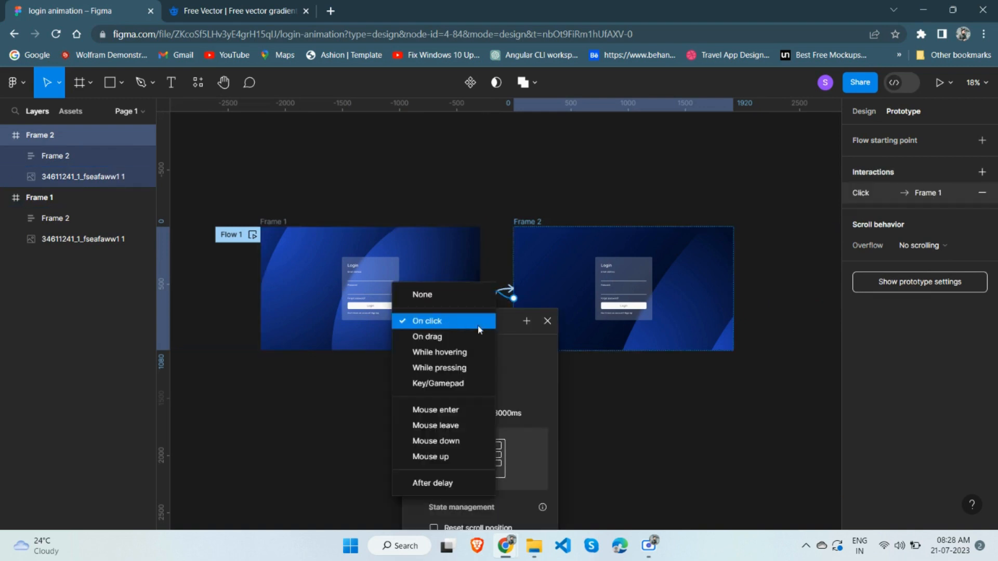
left_click(449, 489)
left_click_drag(502, 332, 513, 186)
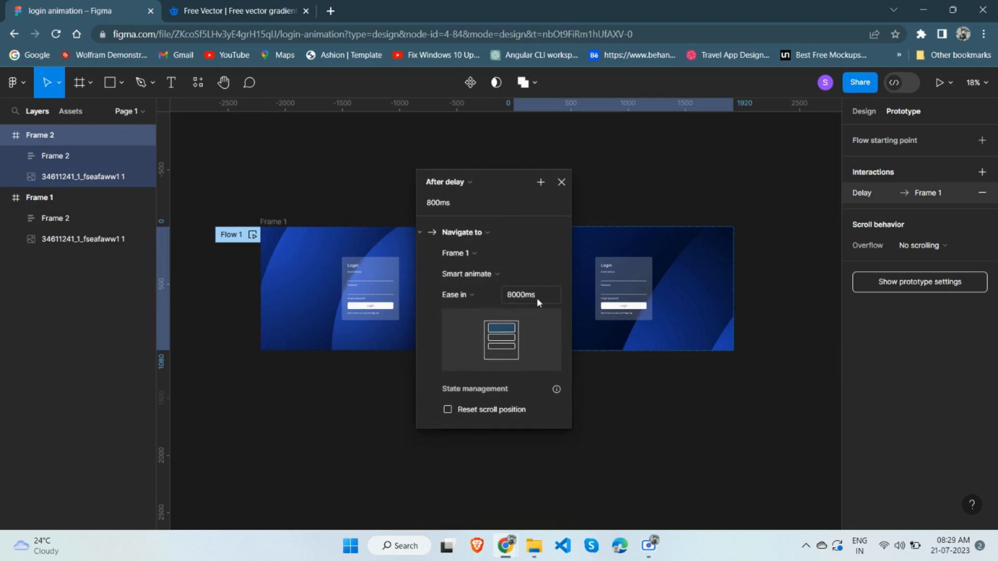
Set the delay of the interaction from Frame 2 to Frame 1 to 1 ms.
left_click(470, 200)
type("1")
key("Return")
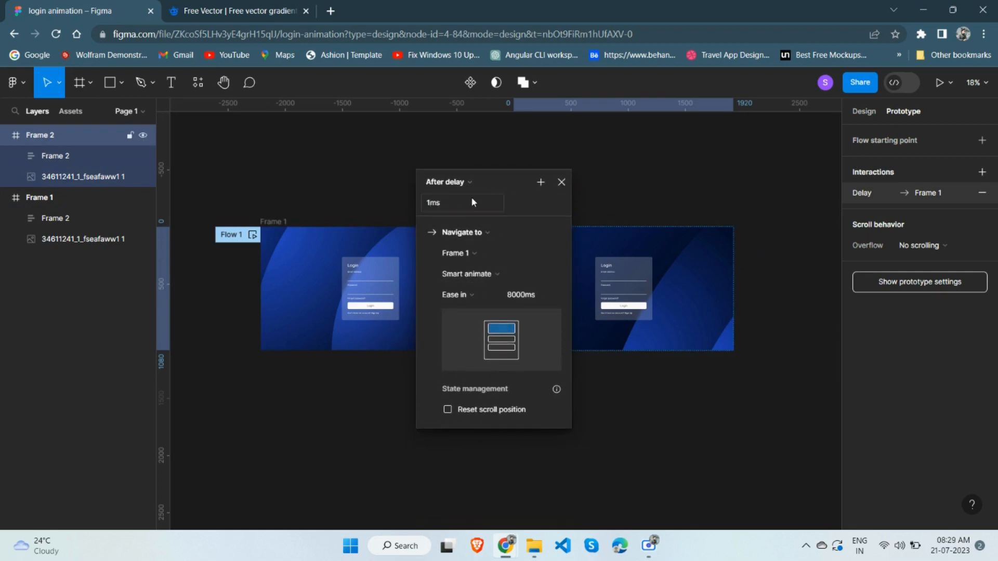
left_click(561, 181)
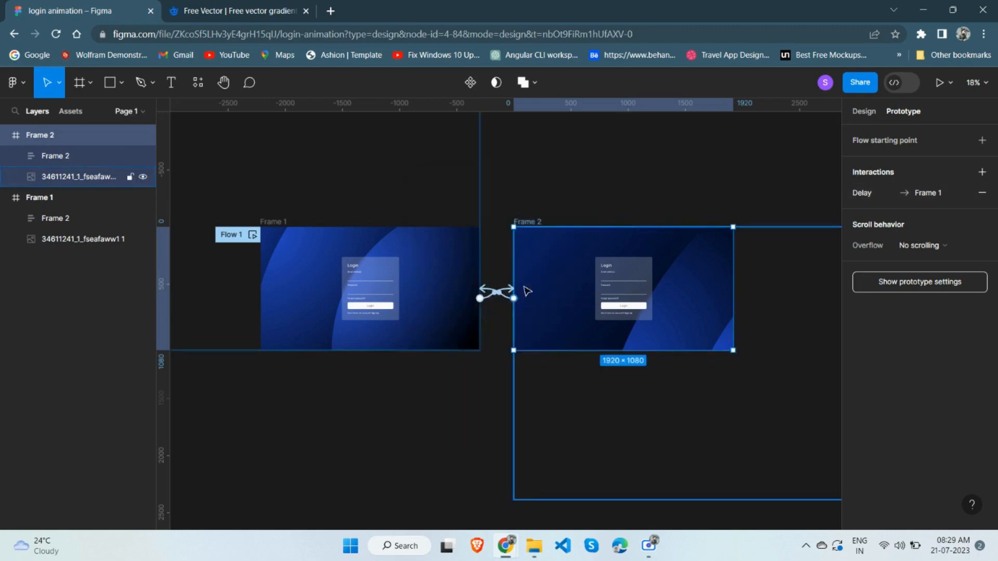
Set the delay of the interaction from Frame 1 to Frame 2 to 1 ms.
left_click(488, 303)
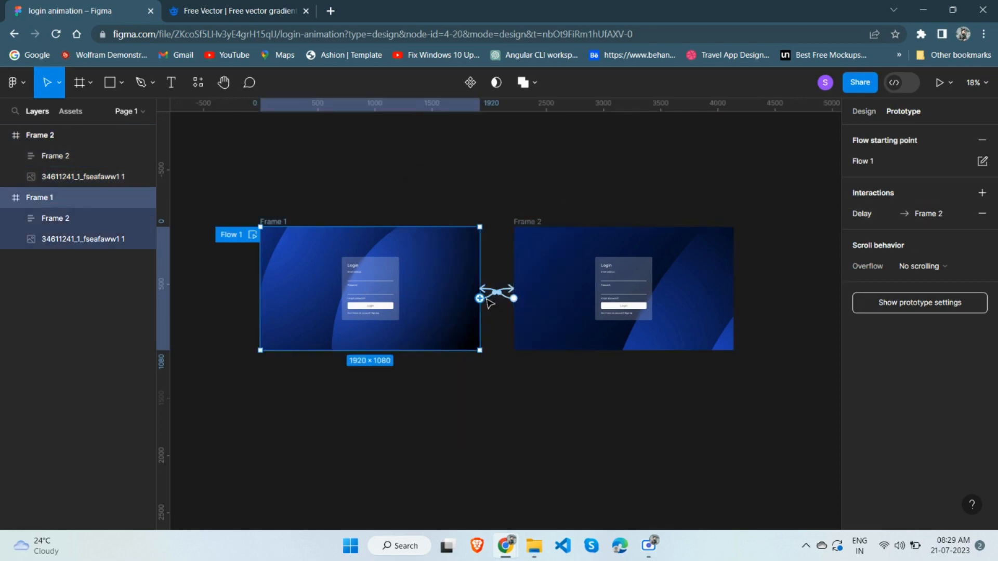
left_click(492, 302)
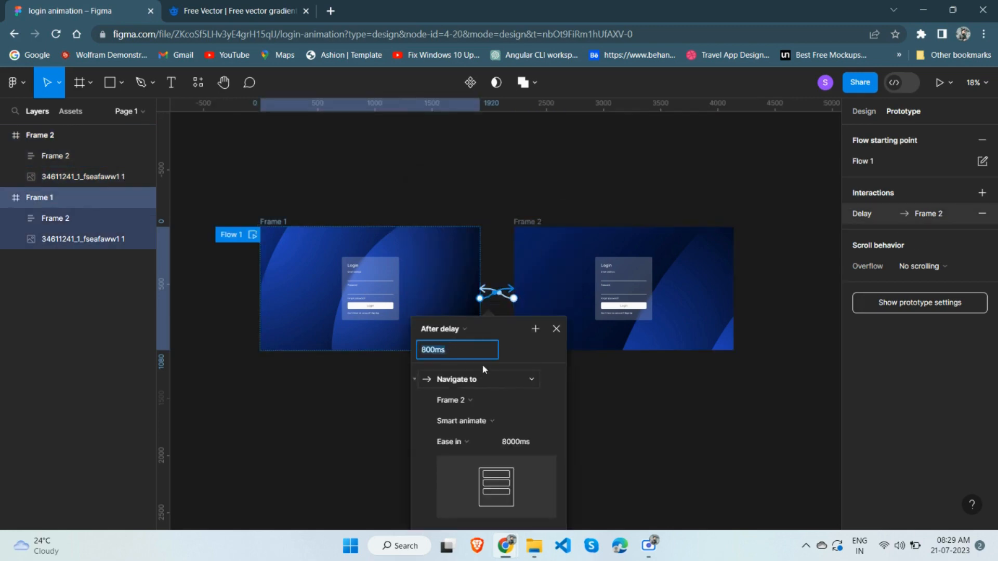
type("1")
key("Return")
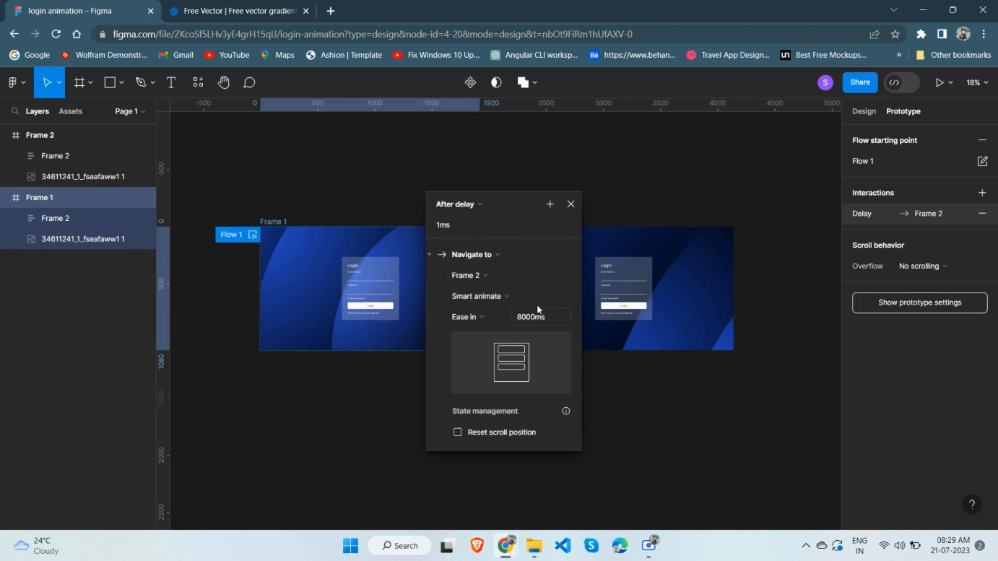
left_click(570, 203)
Present the prototype flow from Frame 1 in full screen to check the looping background animation.
left_click(287, 207)
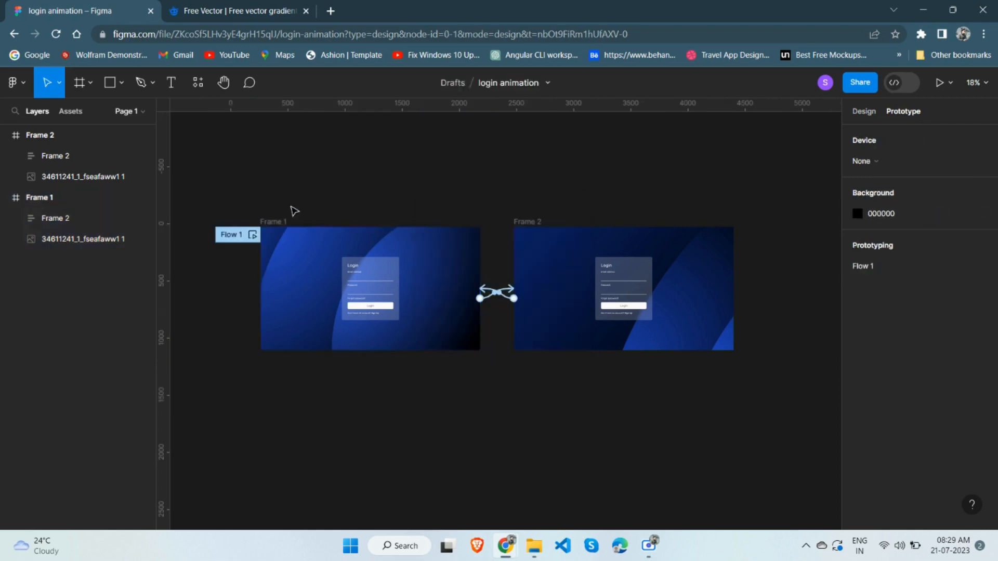
left_click(283, 222)
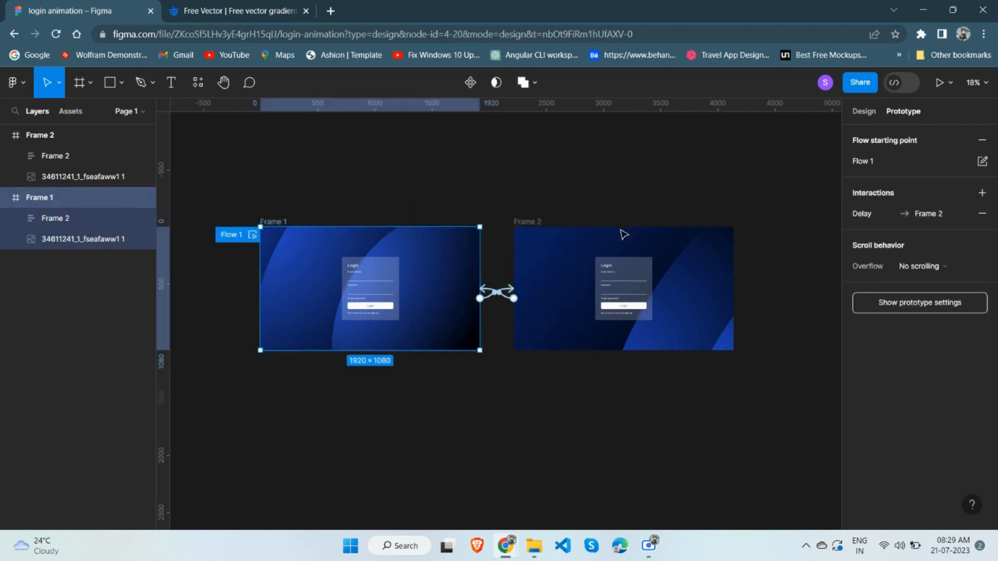
left_click(940, 82)
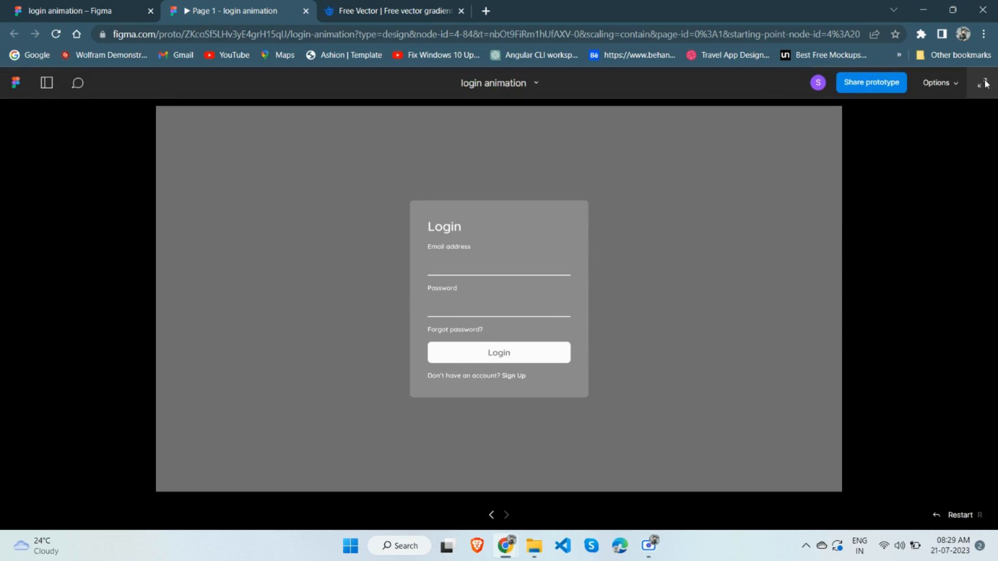
left_click(982, 83)
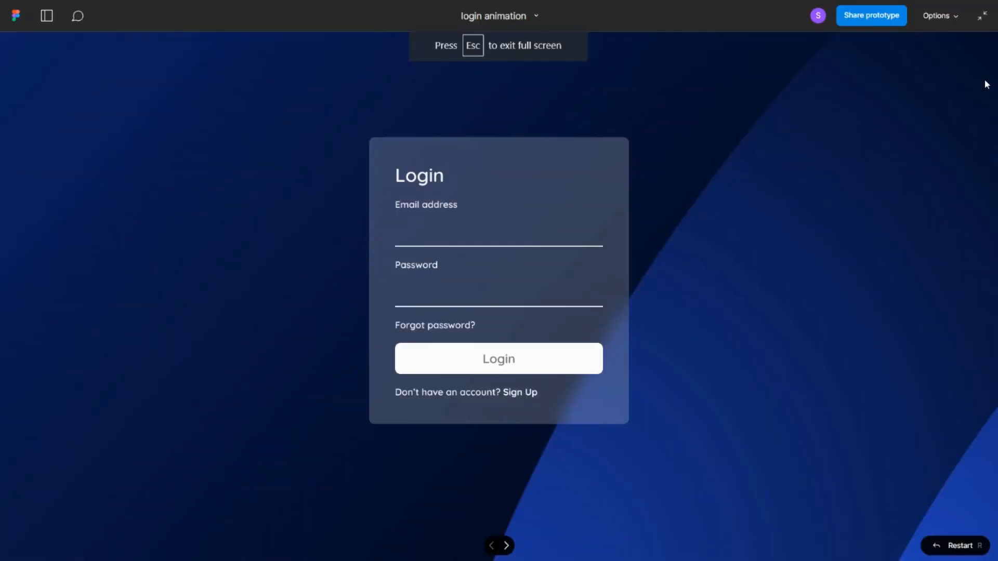